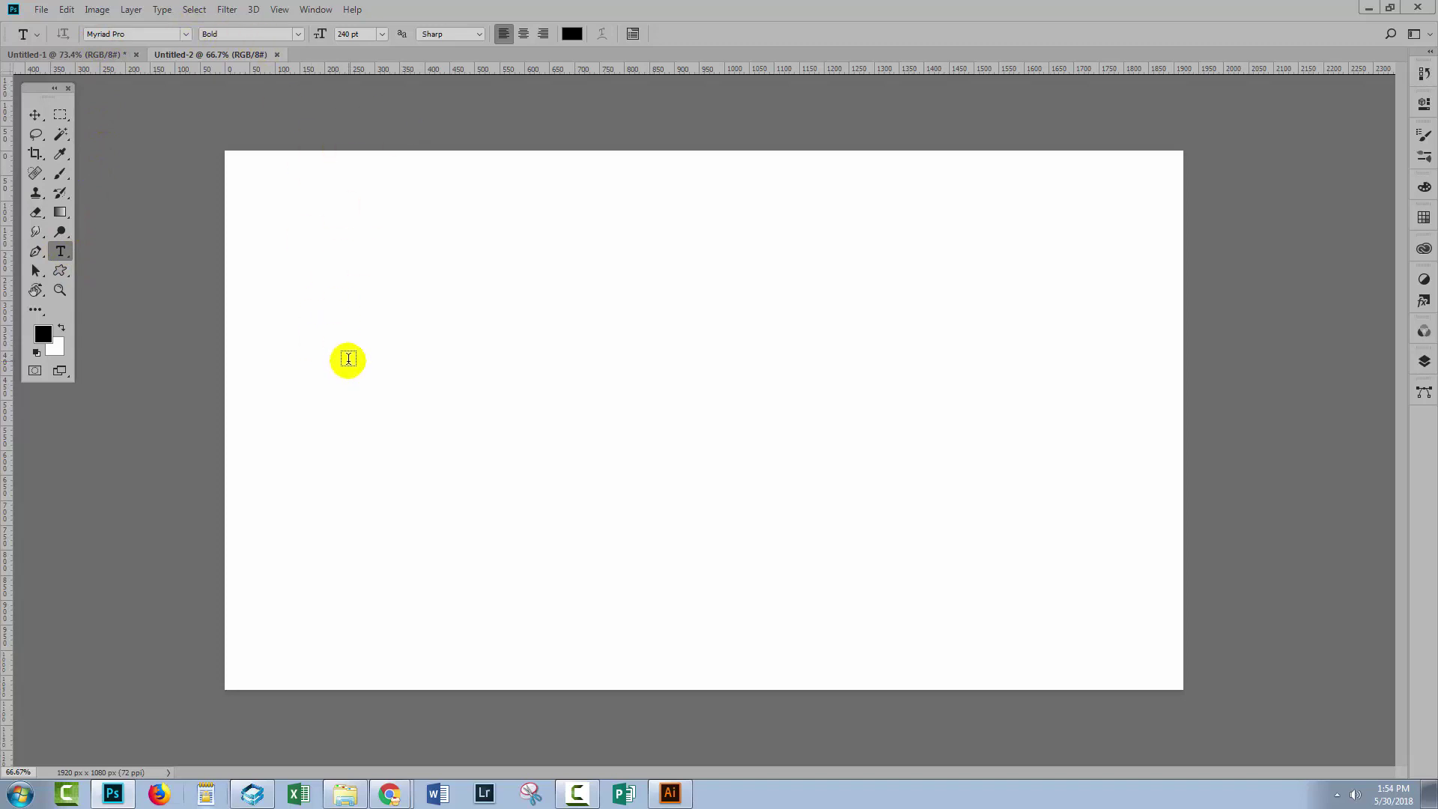
- Type DISTORT on the canvas and tighten its letter tracking from 300 to 100
{"action": "left_click", "coordinate": [328, 458]}
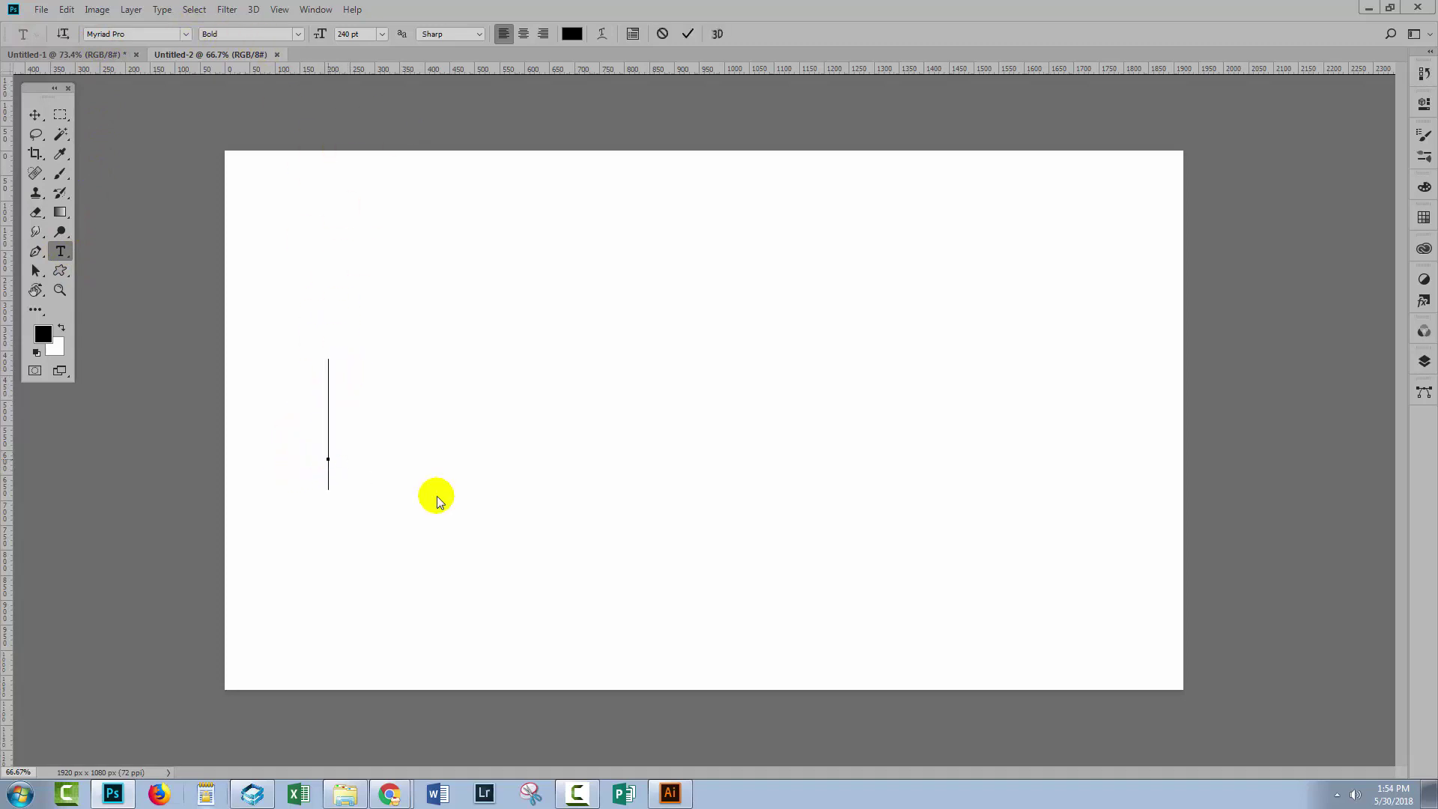
{"action": "type", "text": "DIST"}
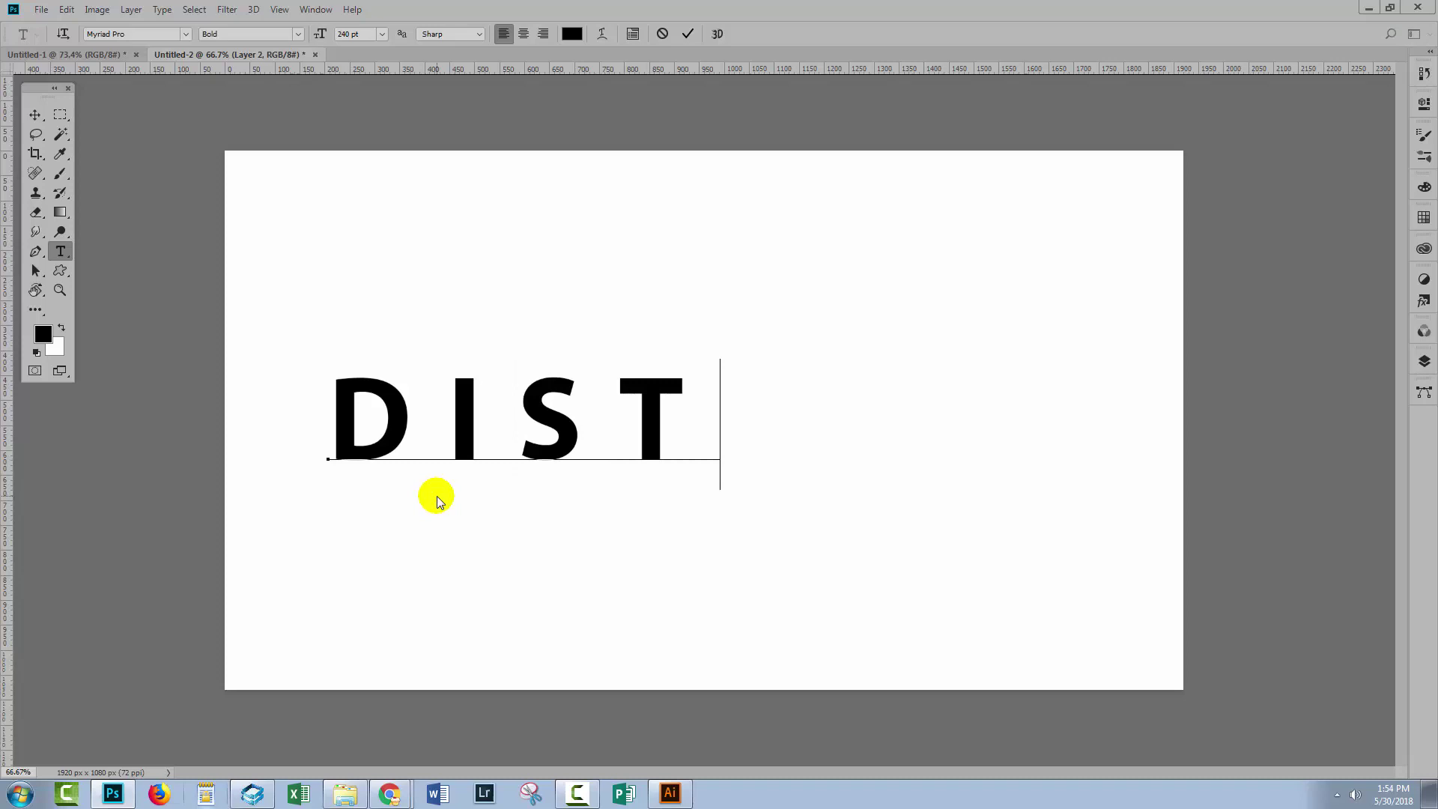
{"action": "type", "text": "OR"}
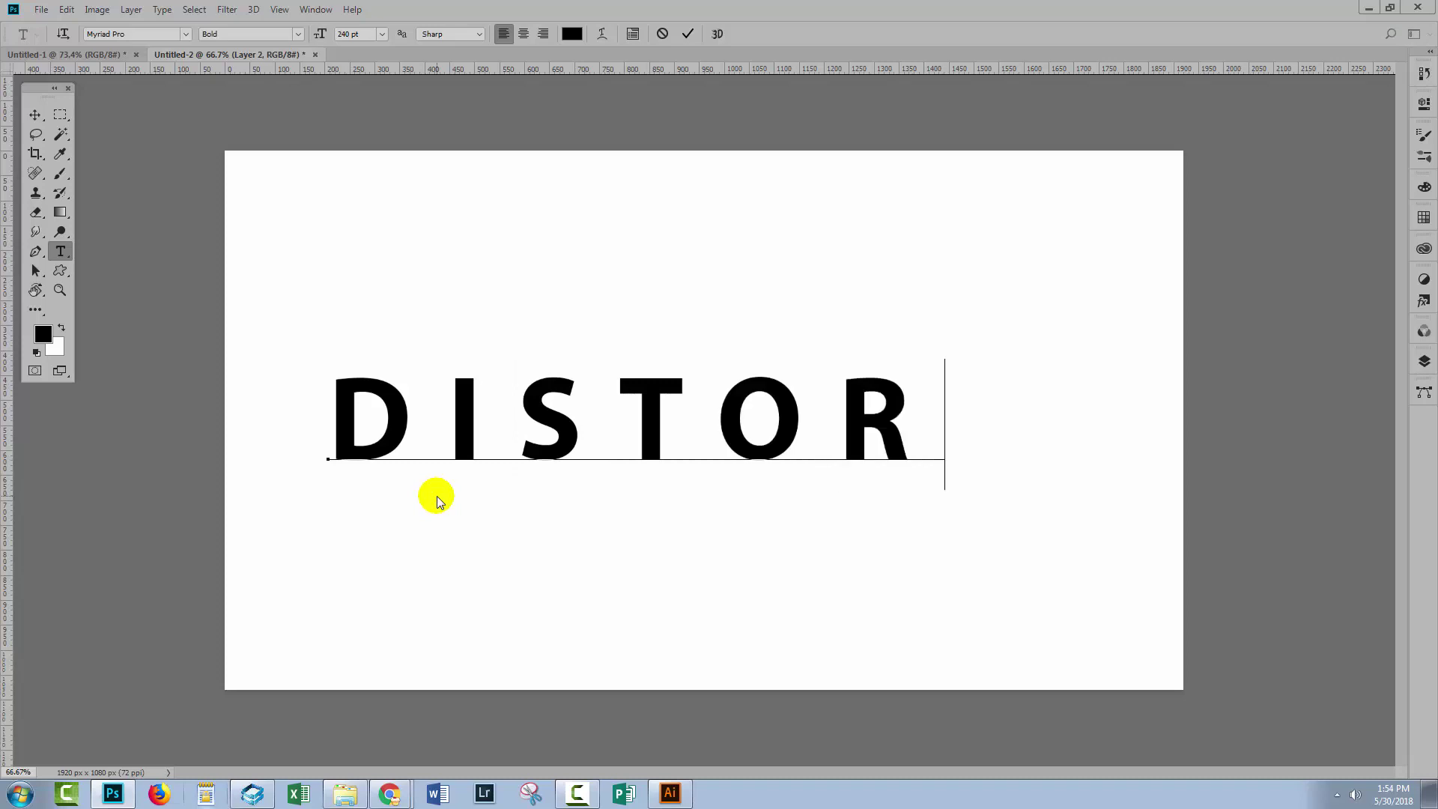
{"action": "type", "text": "T"}
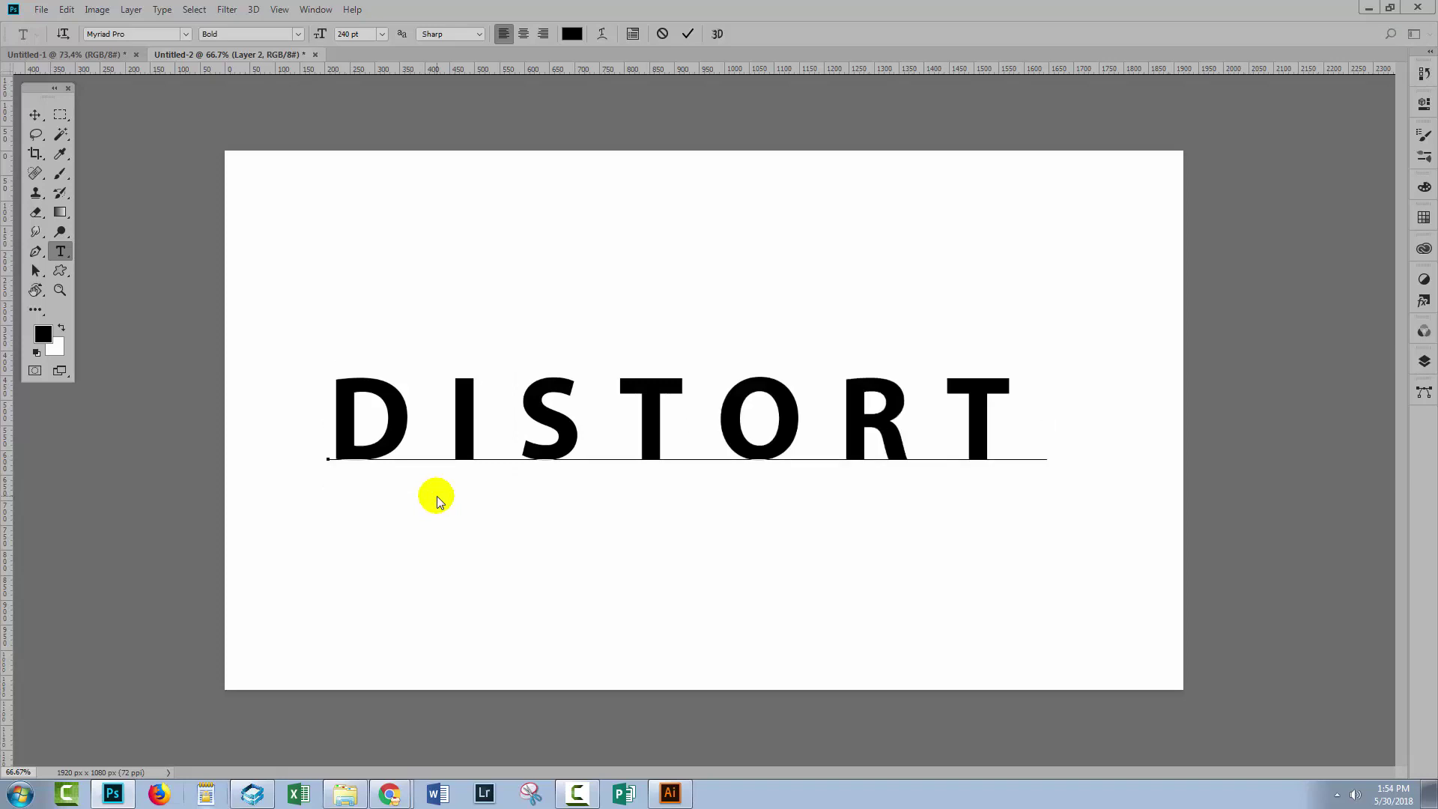
{"action": "left_click_drag", "start_coordinate": [1023, 416], "coordinate": [322, 433]}
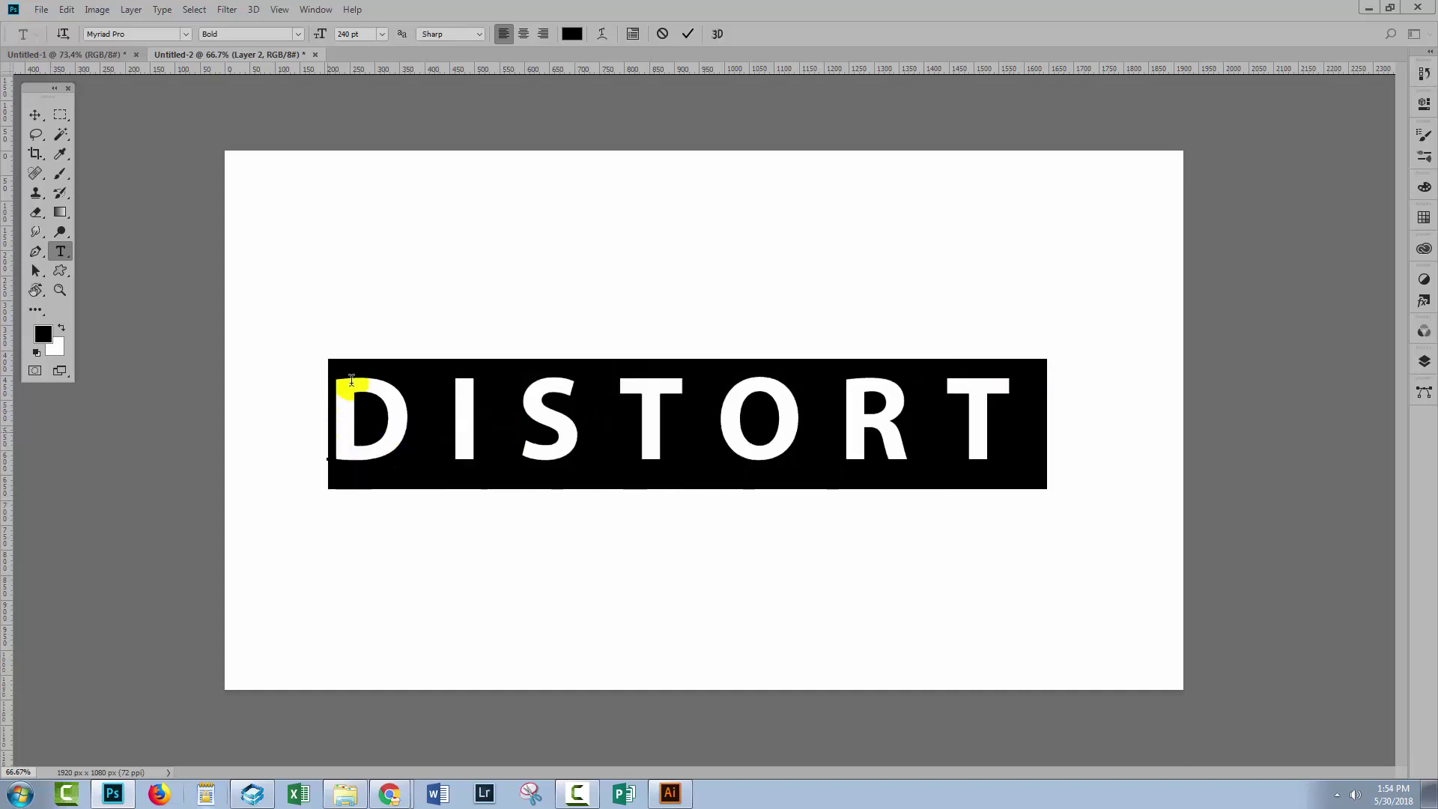
{"action": "left_click", "coordinate": [633, 34]}
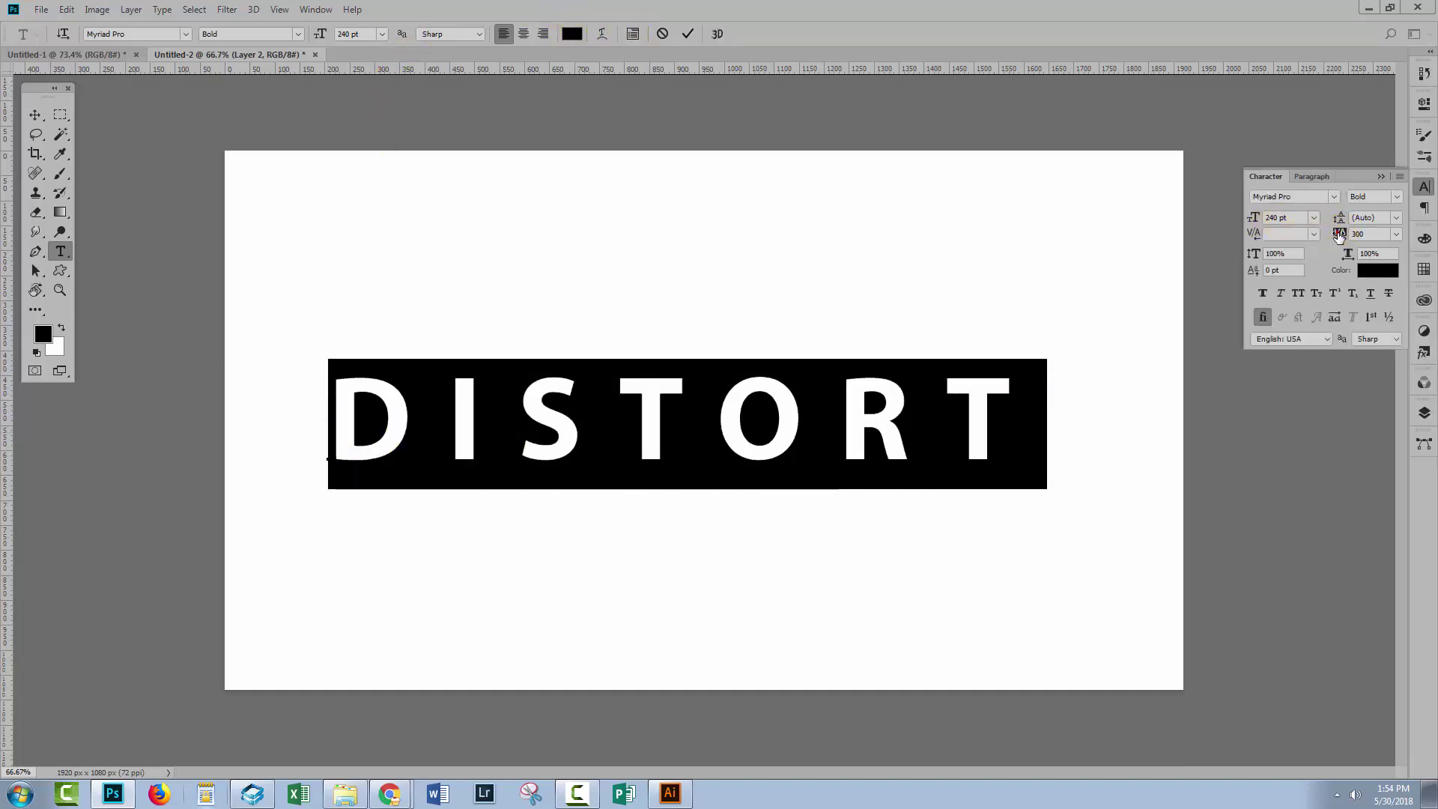
{"action": "left_click_drag", "start_coordinate": [1339, 236], "coordinate": [1328, 236]}
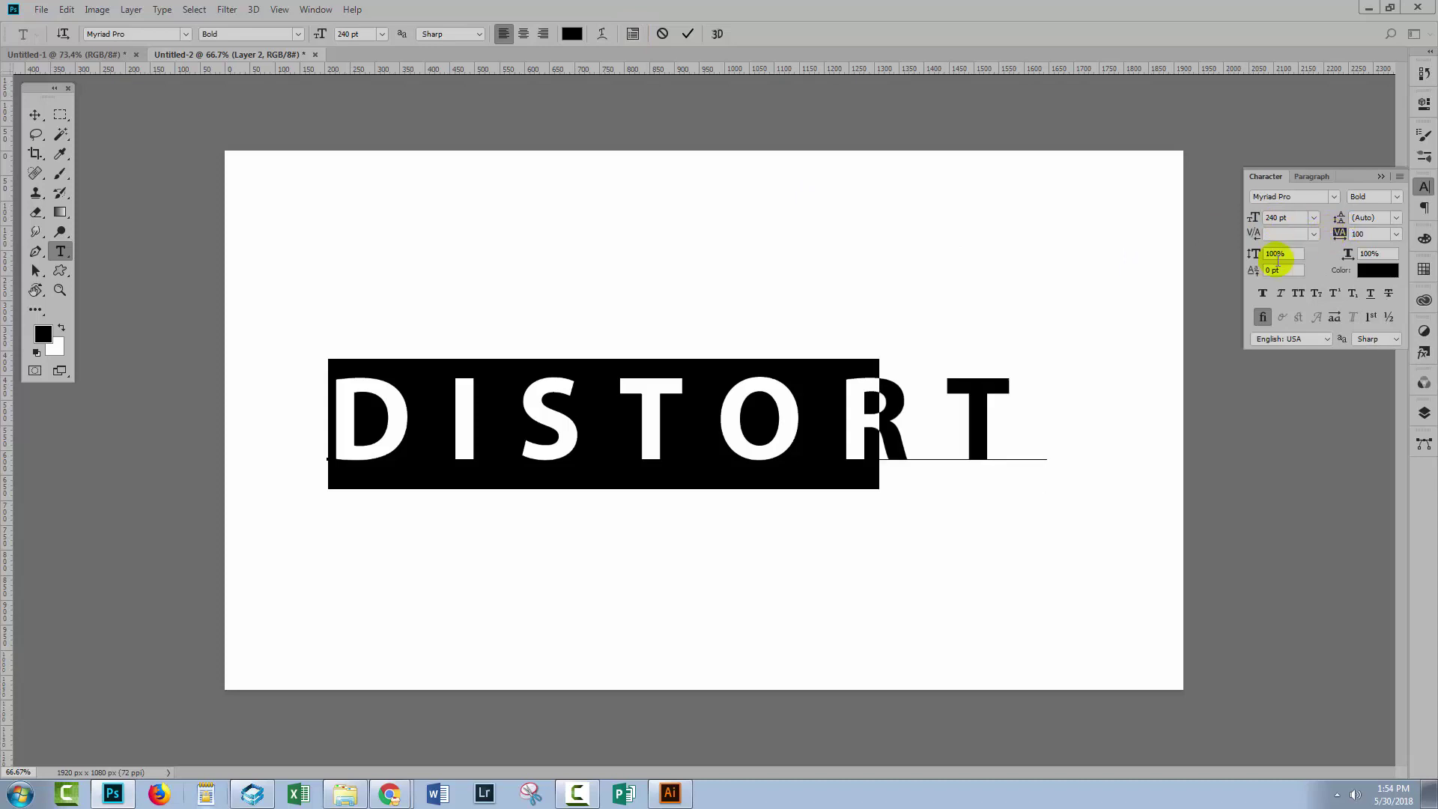
{"action": "left_click", "coordinate": [36, 114]}
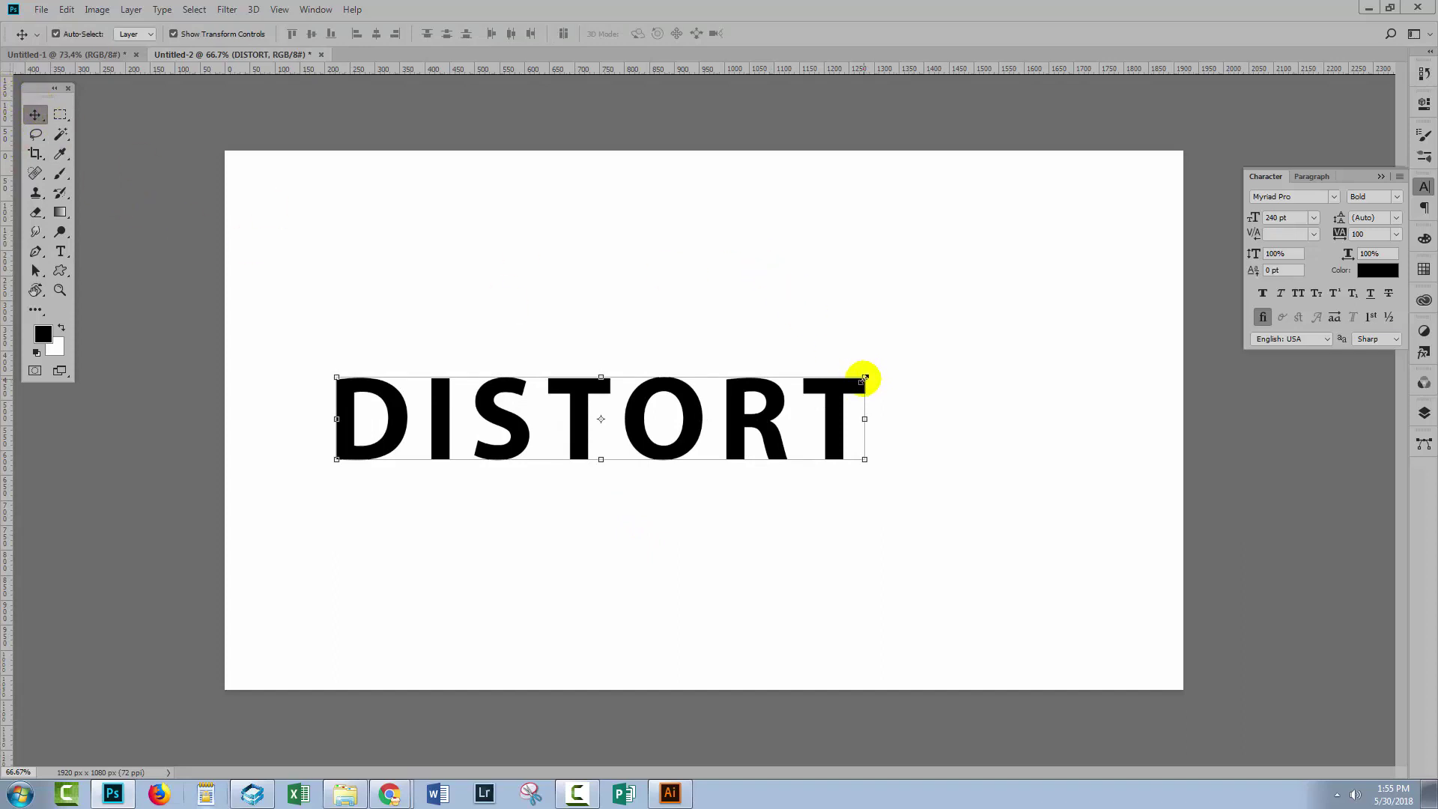
- Scale the DISTORT text up, move it toward the centre, and stretch it much taller
{"action": "left_click_drag", "start_coordinate": [865, 377], "coordinate": [1114, 233]}
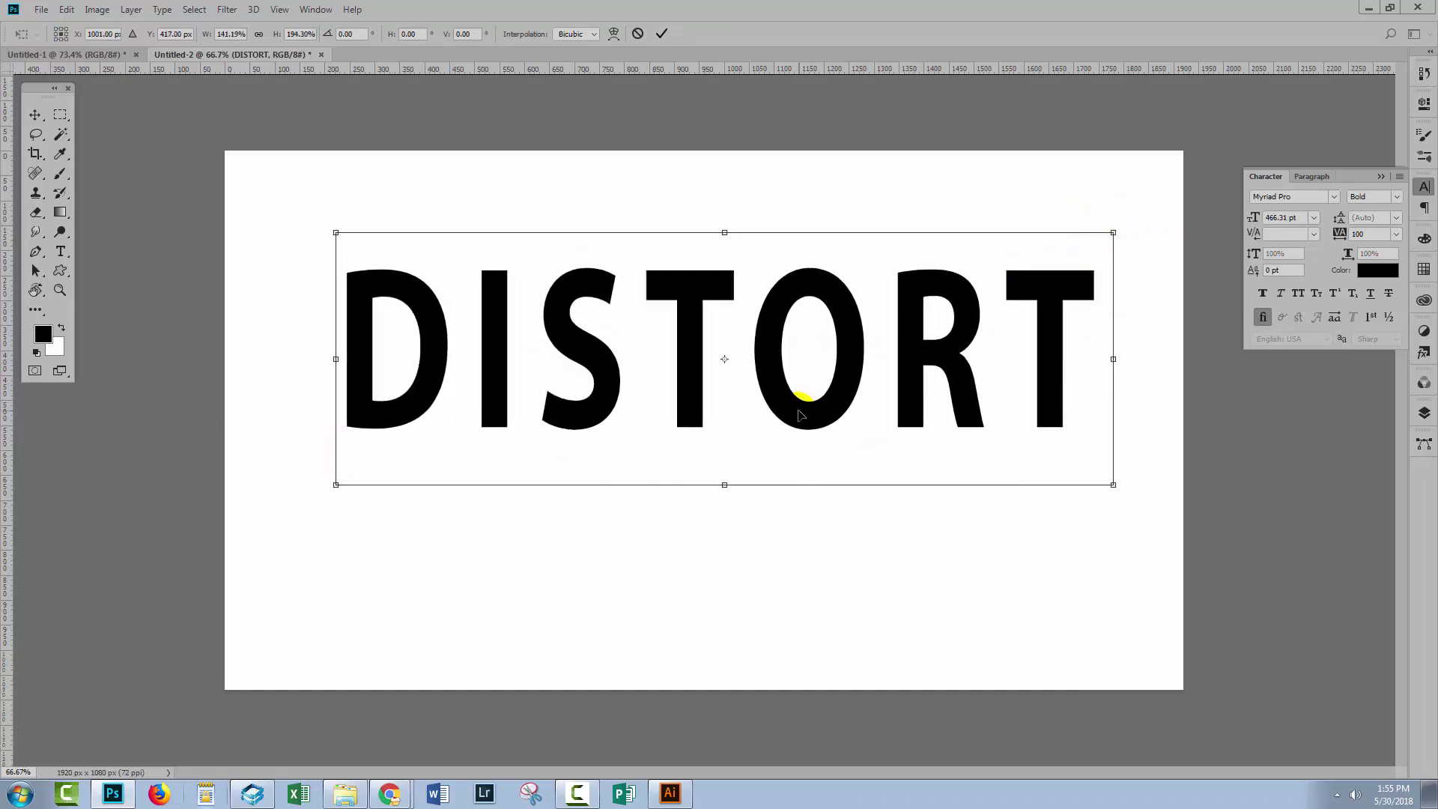
{"action": "left_click_drag", "start_coordinate": [800, 415], "coordinate": [766, 477]}
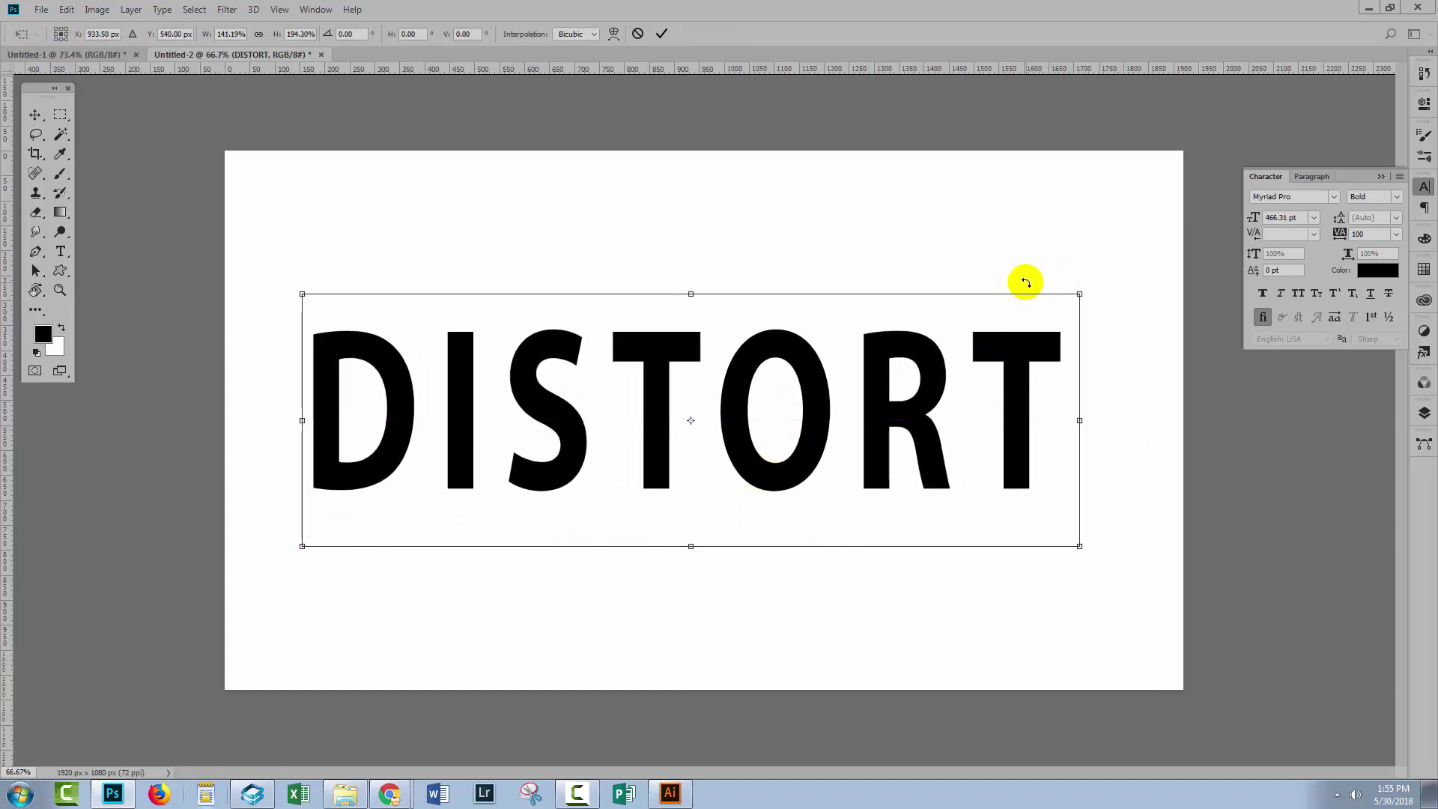
{"action": "left_click_drag", "start_coordinate": [1079, 294], "coordinate": [1105, 274]}
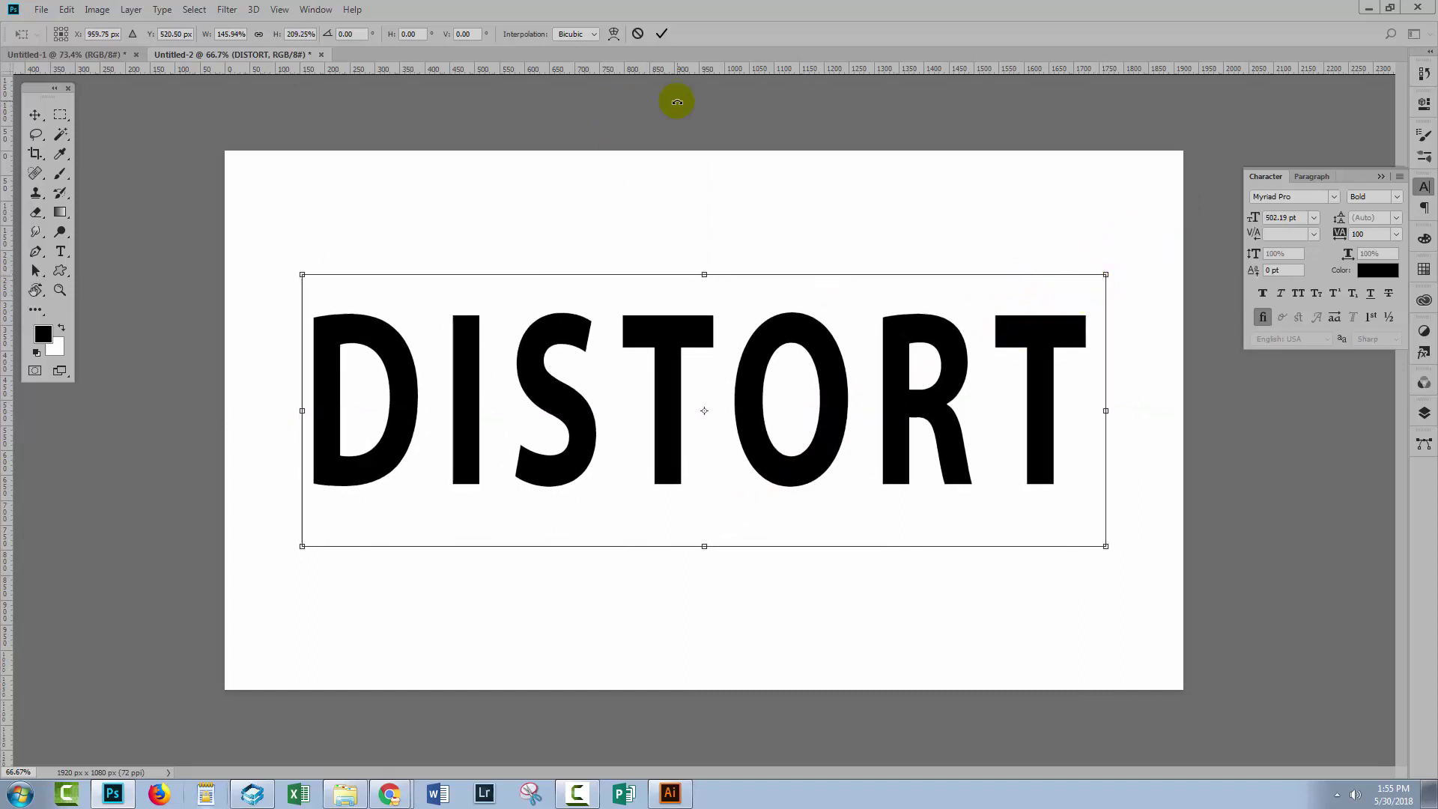
{"action": "left_click", "coordinate": [662, 35]}
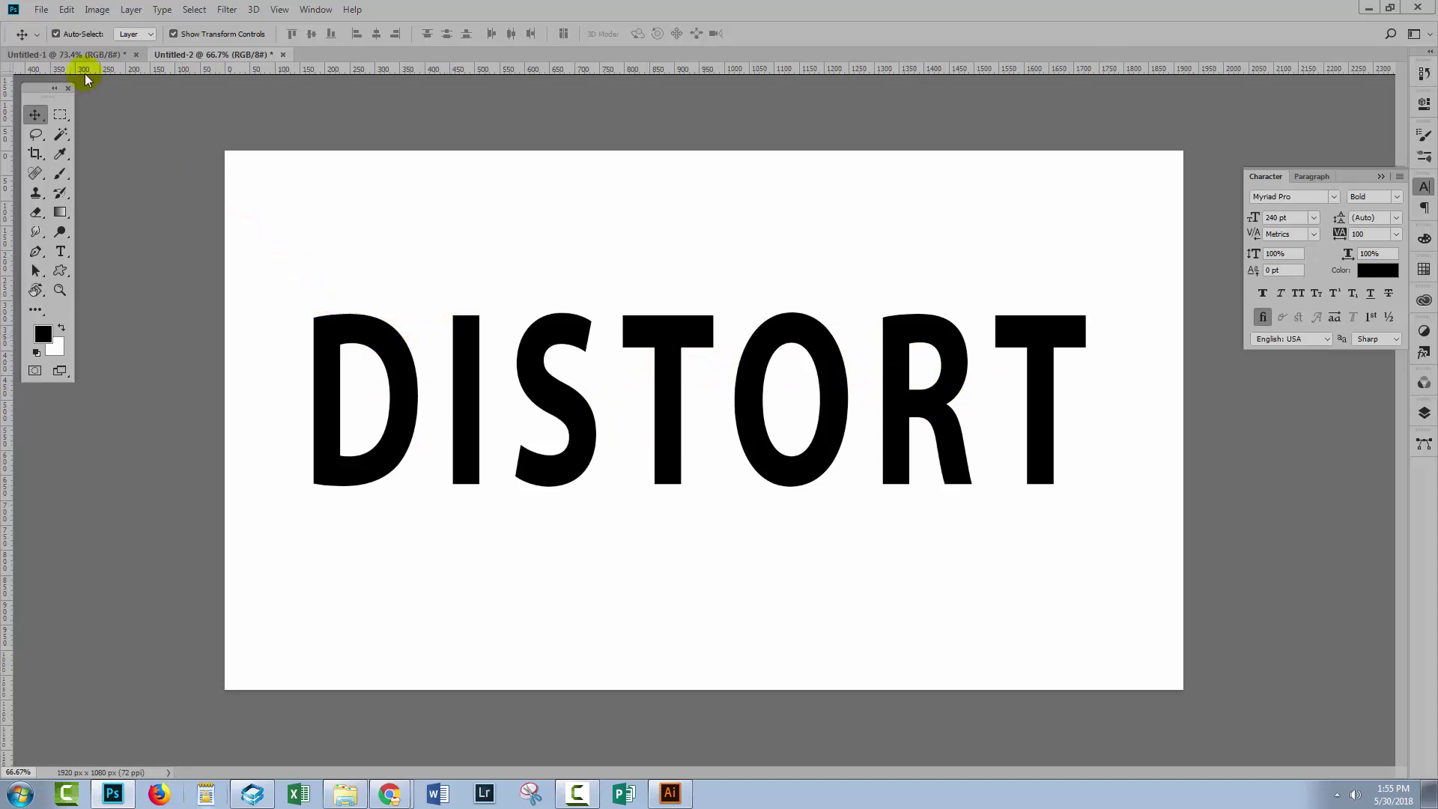
- Save the type document in Photoshop format as DISTORT.psd
{"action": "left_click", "coordinate": [40, 10]}
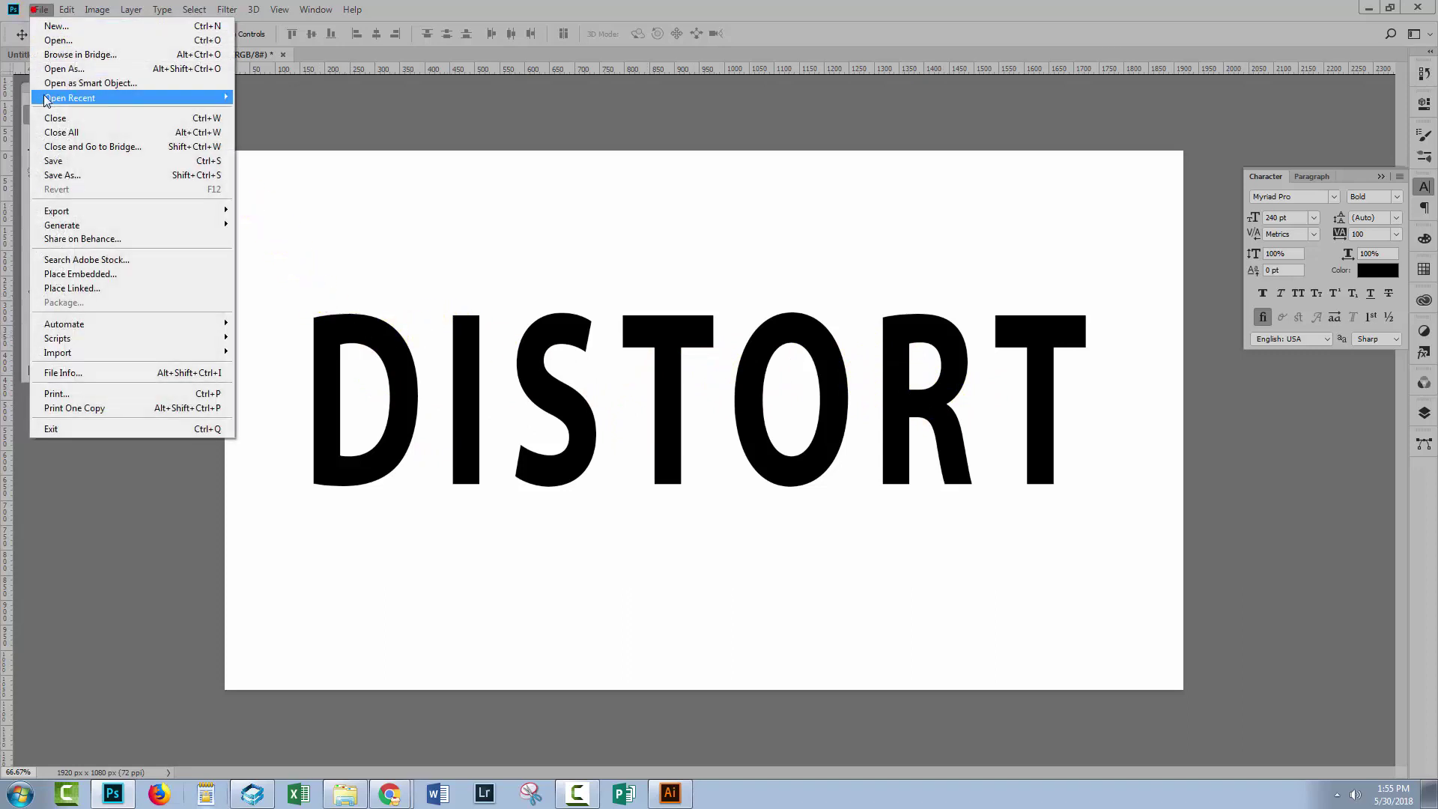
{"action": "left_click", "coordinate": [60, 175]}
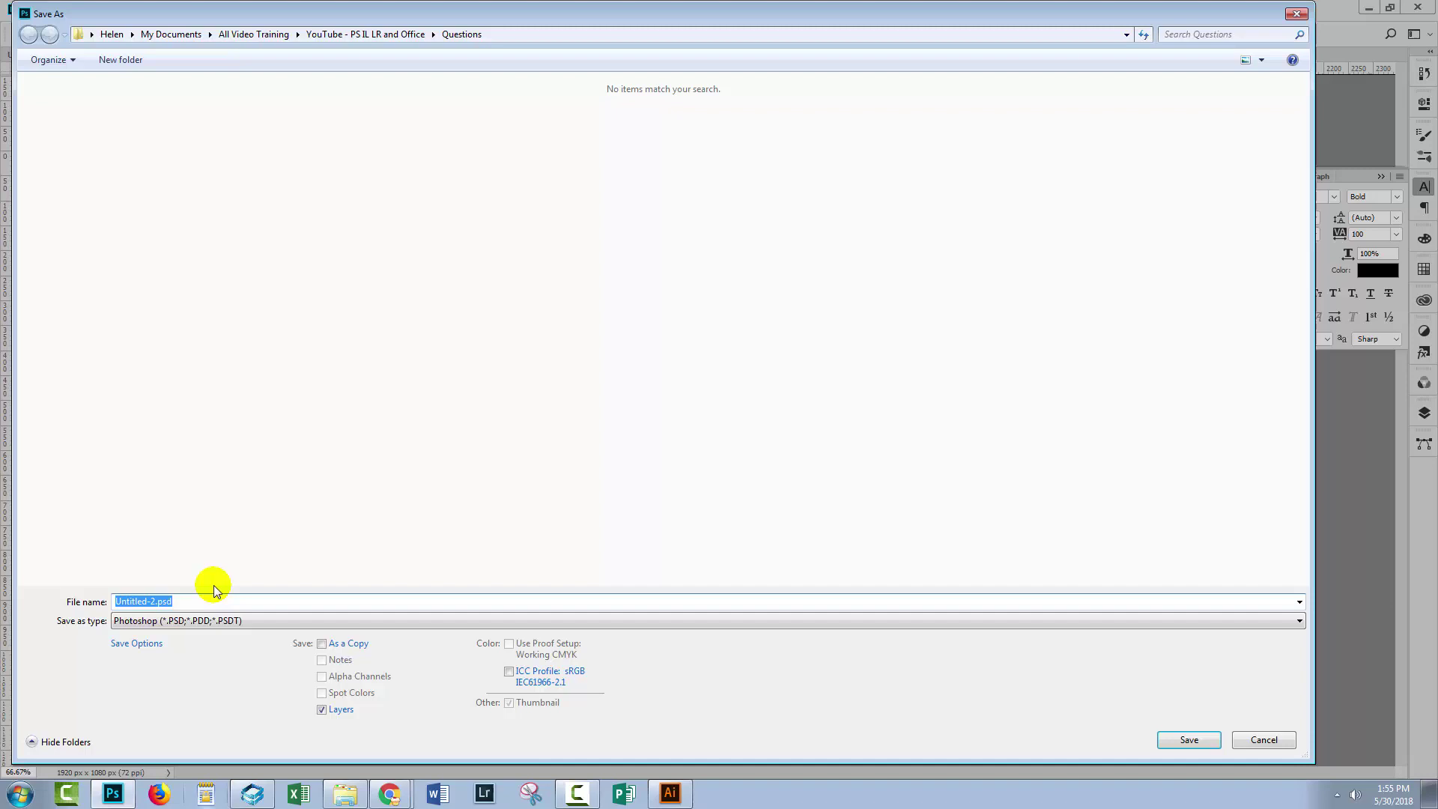
{"action": "type", "text": "Di"}
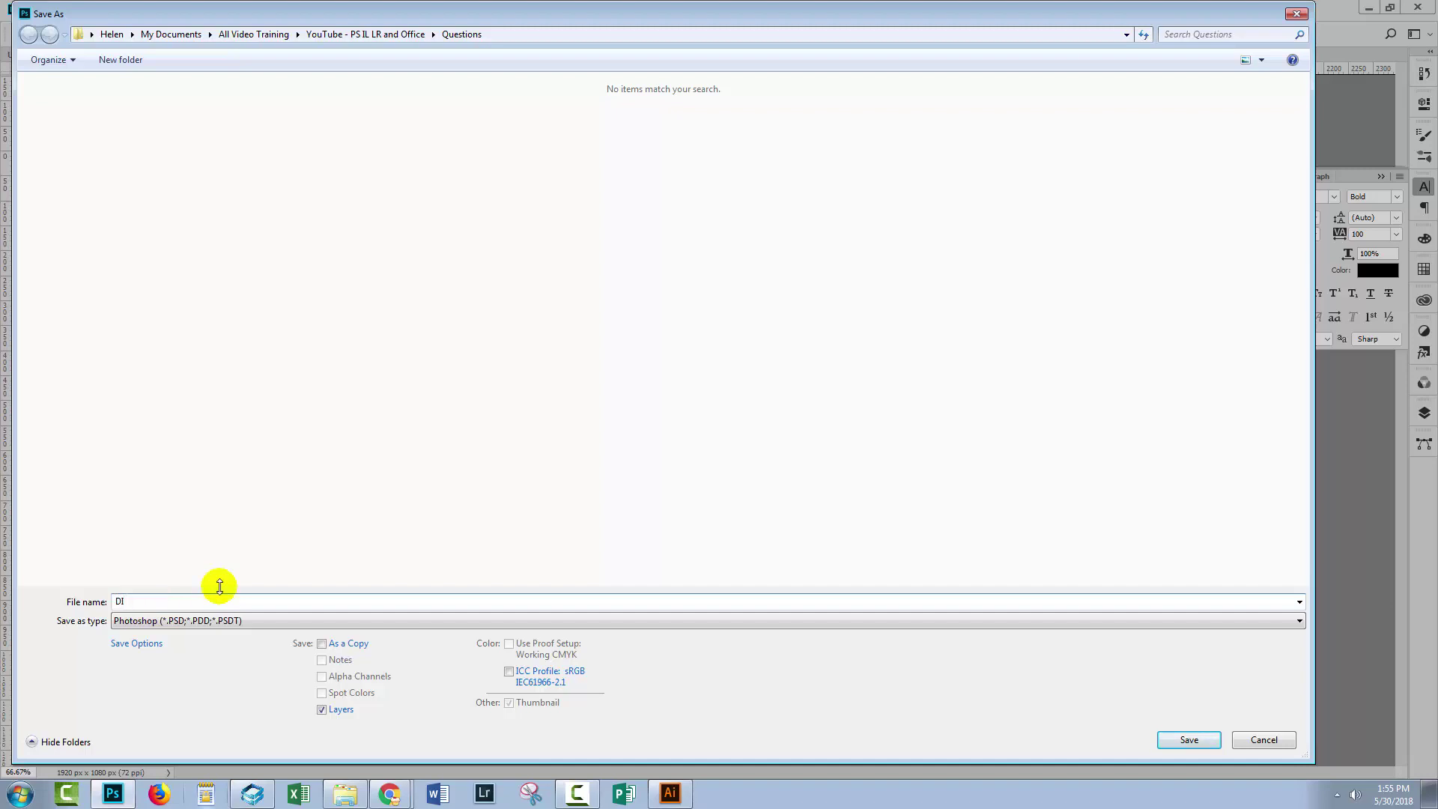
{"action": "type", "text": "STORT"}
{"action": "left_click", "coordinate": [1189, 740]}
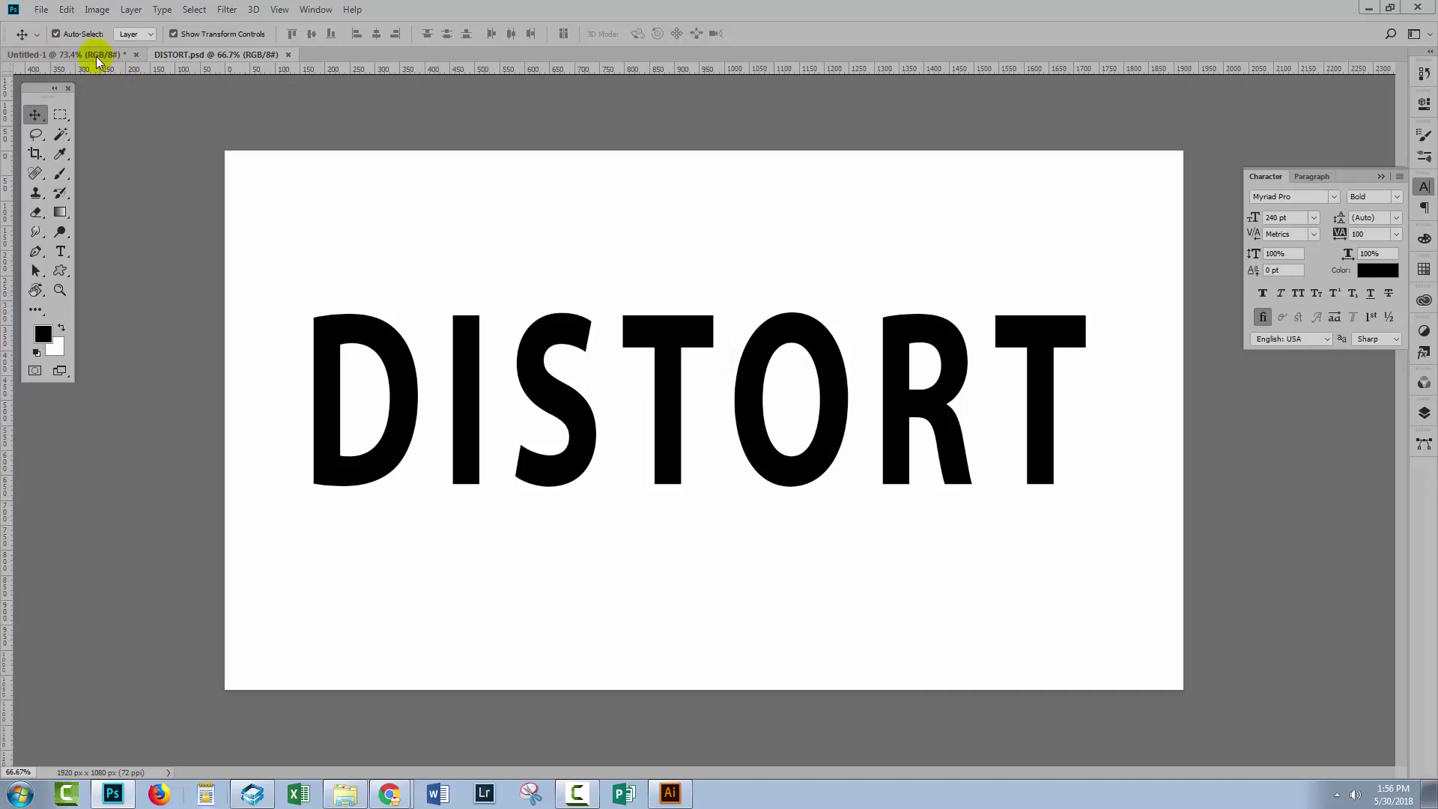
- Switch to the blank 1920 × 1080 Untitled-1 document and collapse the Character panel
{"action": "left_click", "coordinate": [60, 54]}
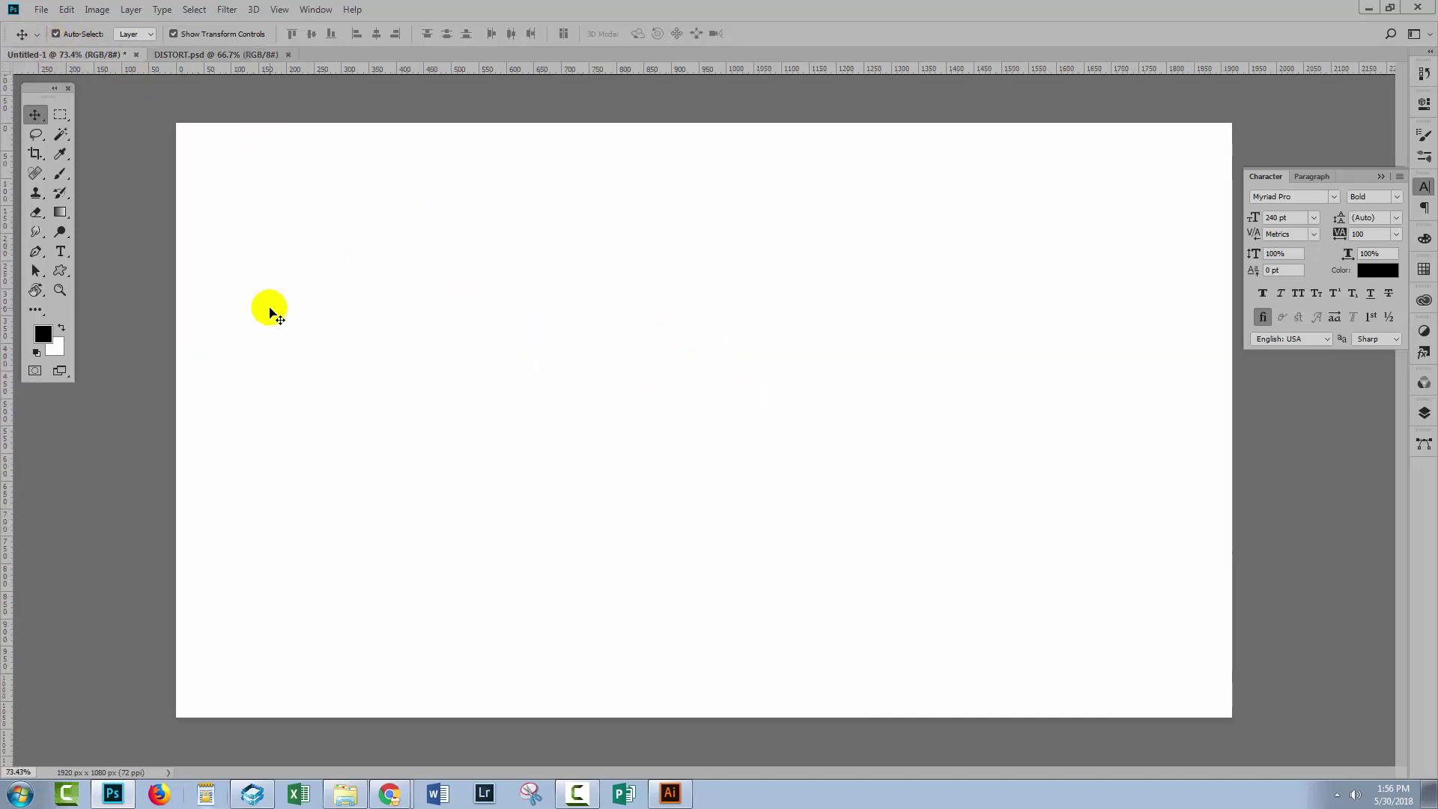
{"action": "left_click", "coordinate": [570, 421]}
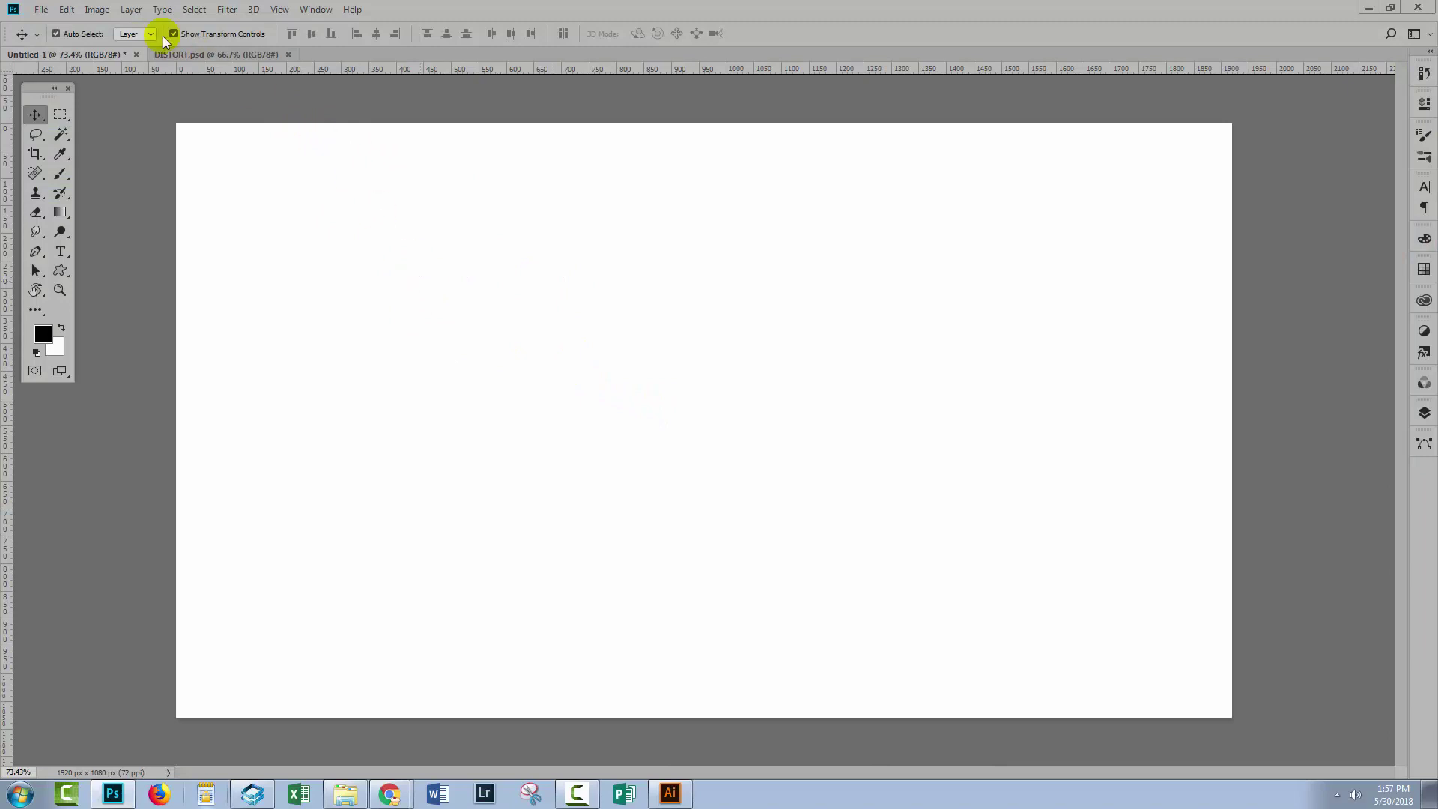
- Add a Pattern Fill 1 layer using the diagonal black-and-white stripe pattern at 50% scale
{"action": "left_click", "coordinate": [131, 10]}
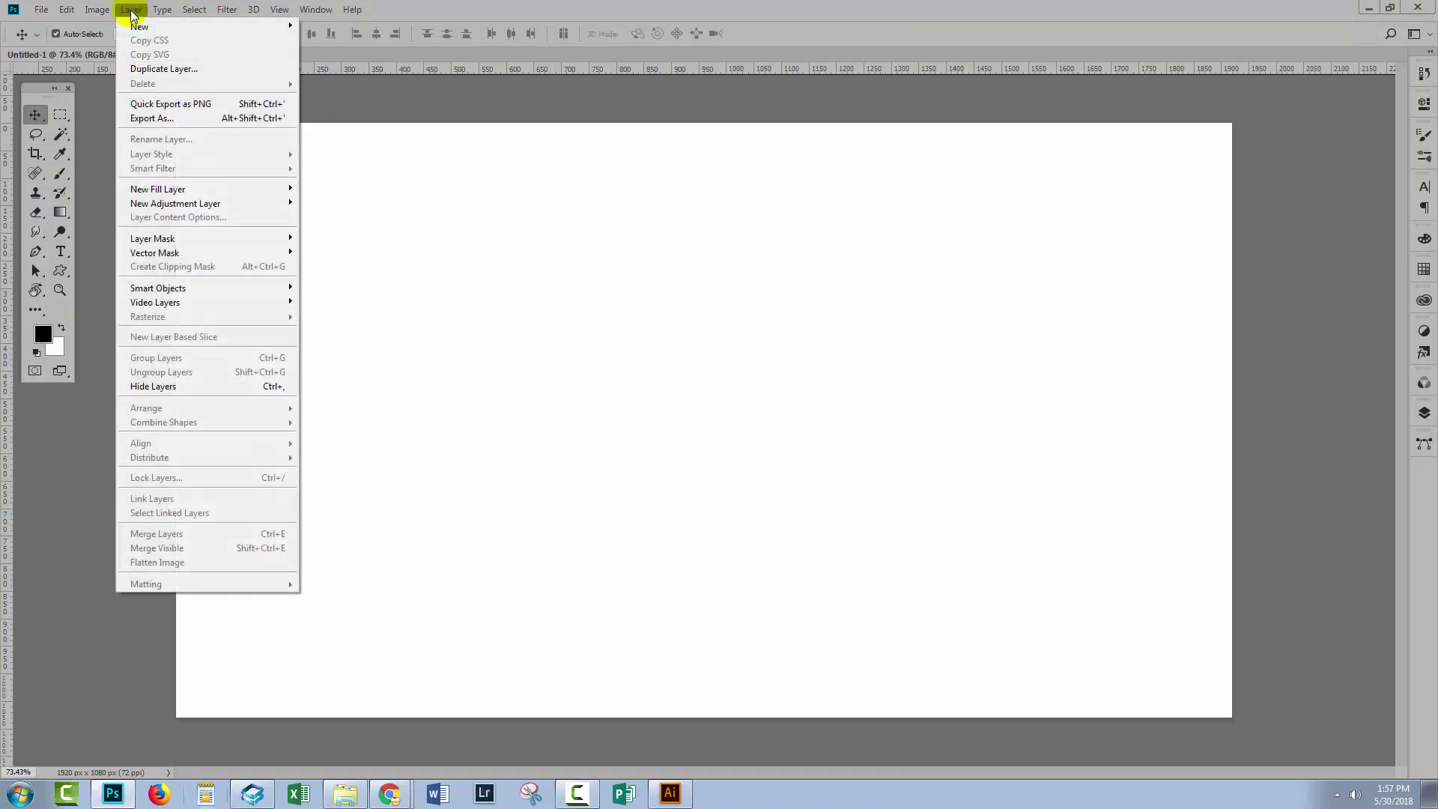
{"action": "mouse_move", "coordinate": [152, 191]}
{"action": "left_click", "coordinate": [82, 216]}
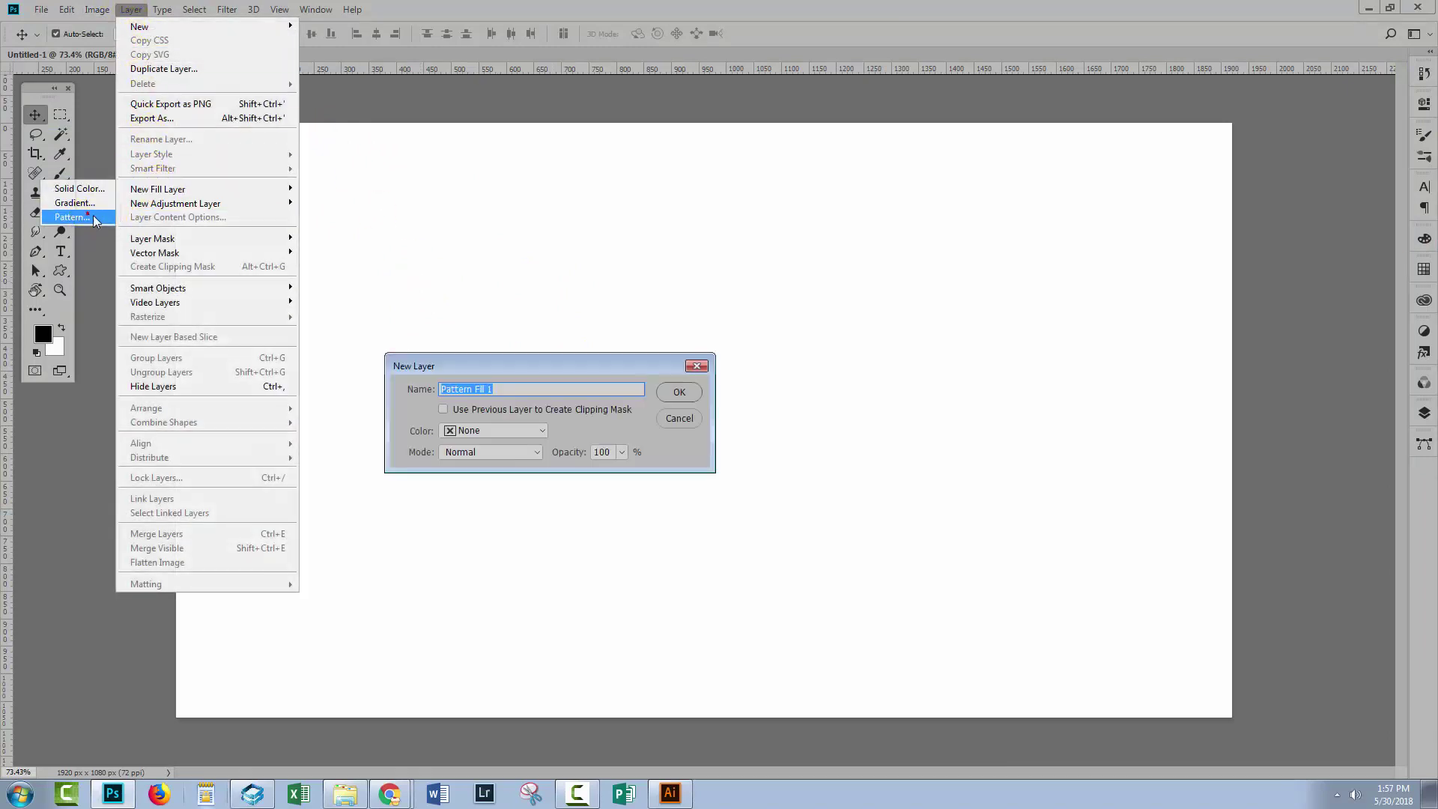
{"action": "left_click", "coordinate": [680, 390]}
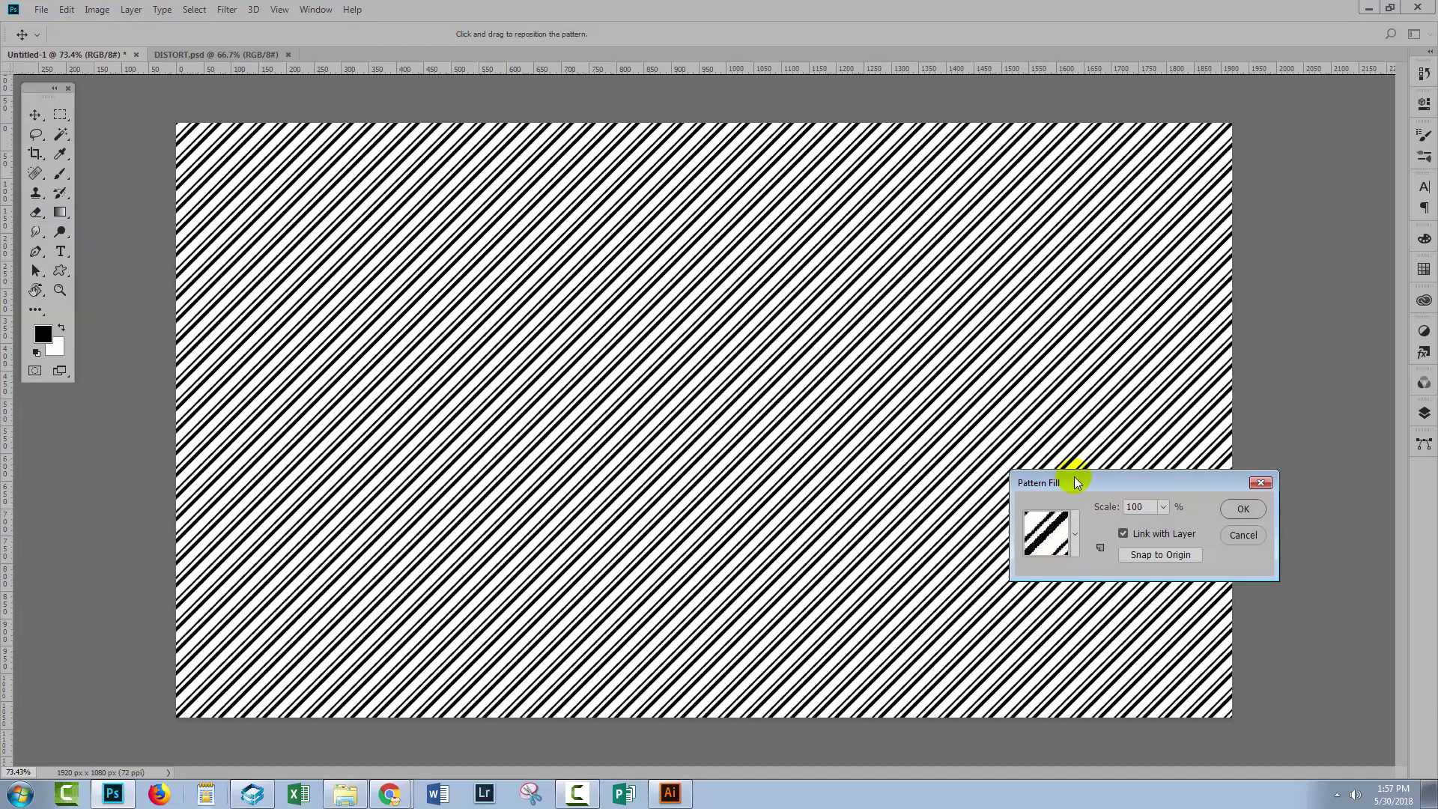
{"action": "left_click_drag", "start_coordinate": [1074, 475], "coordinate": [856, 409]}
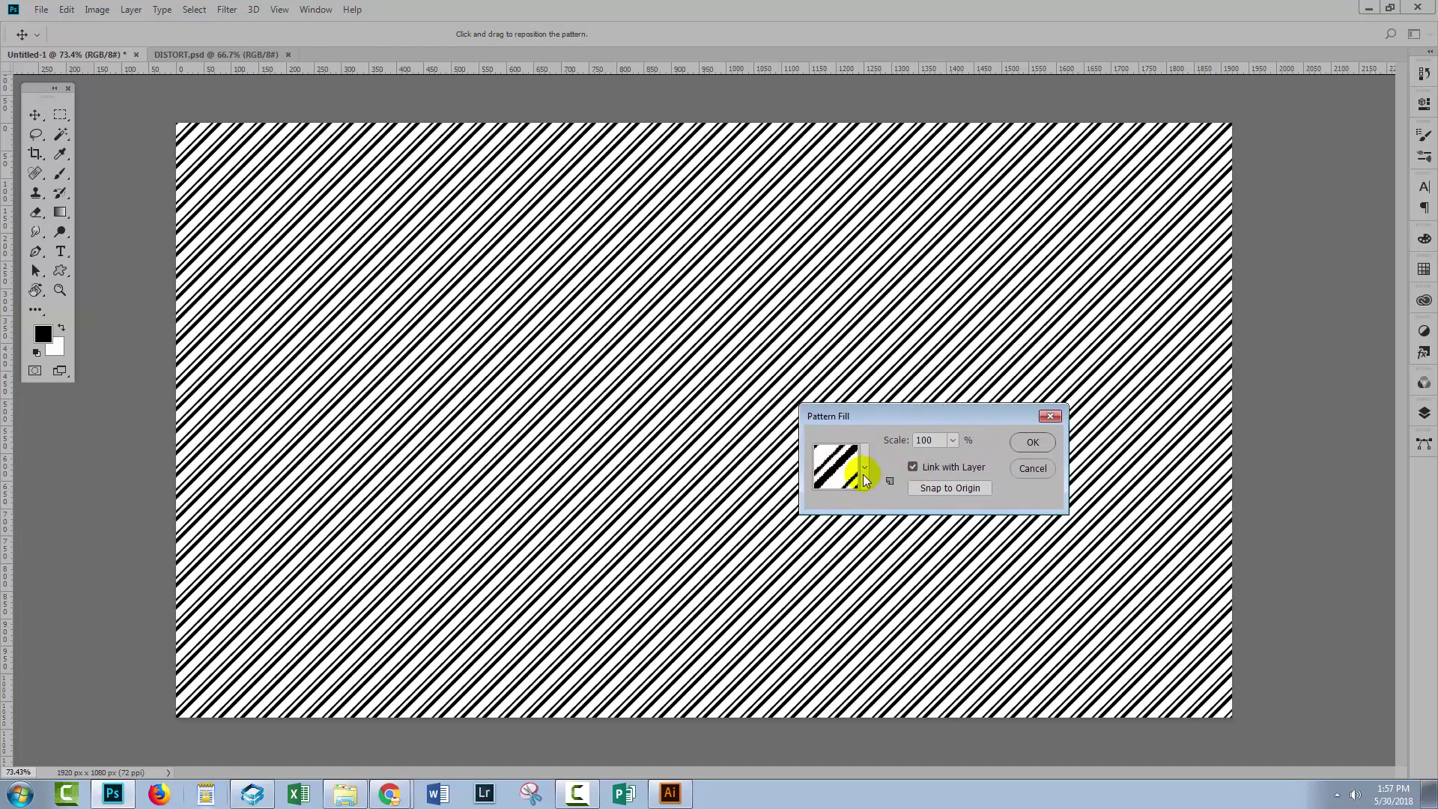
{"action": "left_click", "coordinate": [863, 476]}
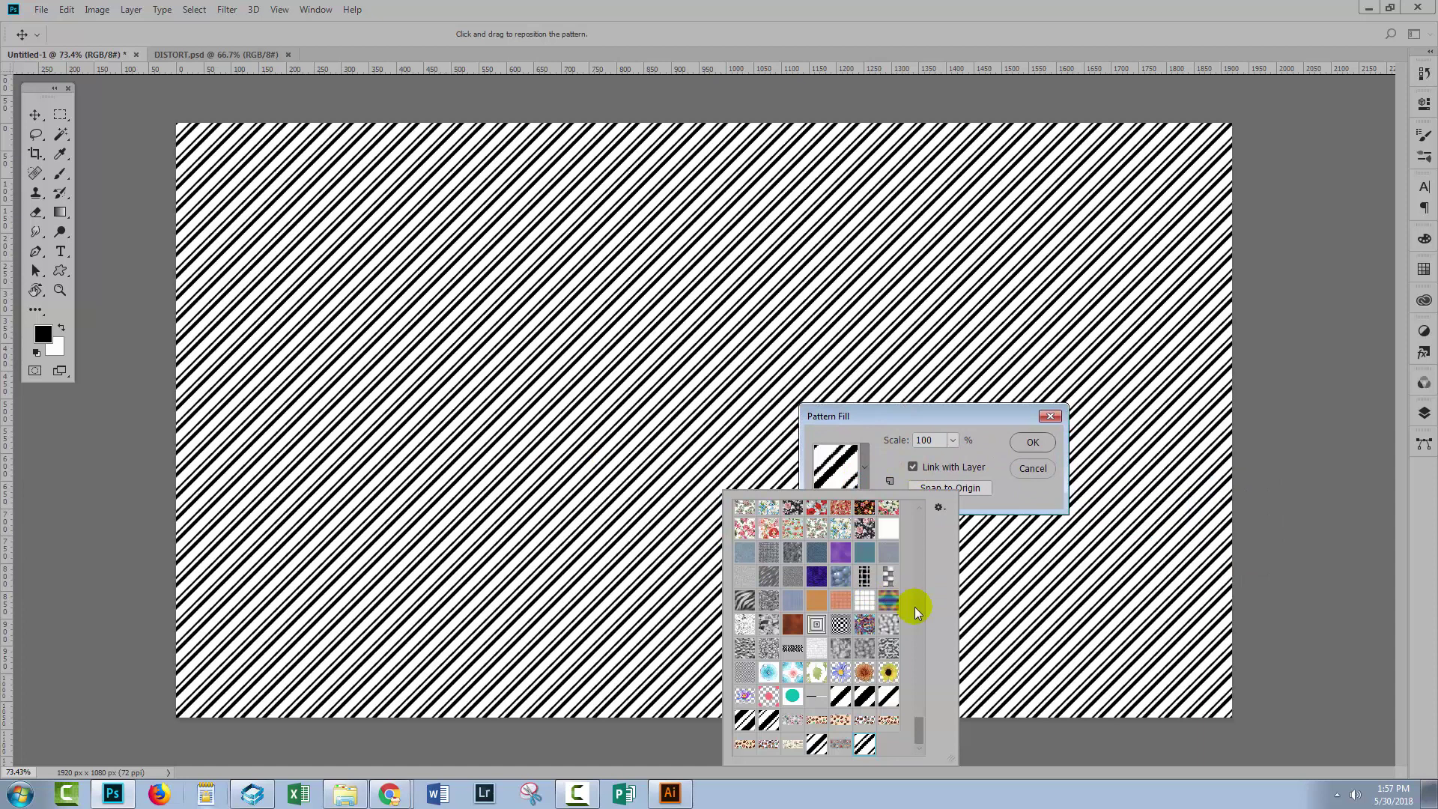
{"action": "left_click", "coordinate": [888, 697]}
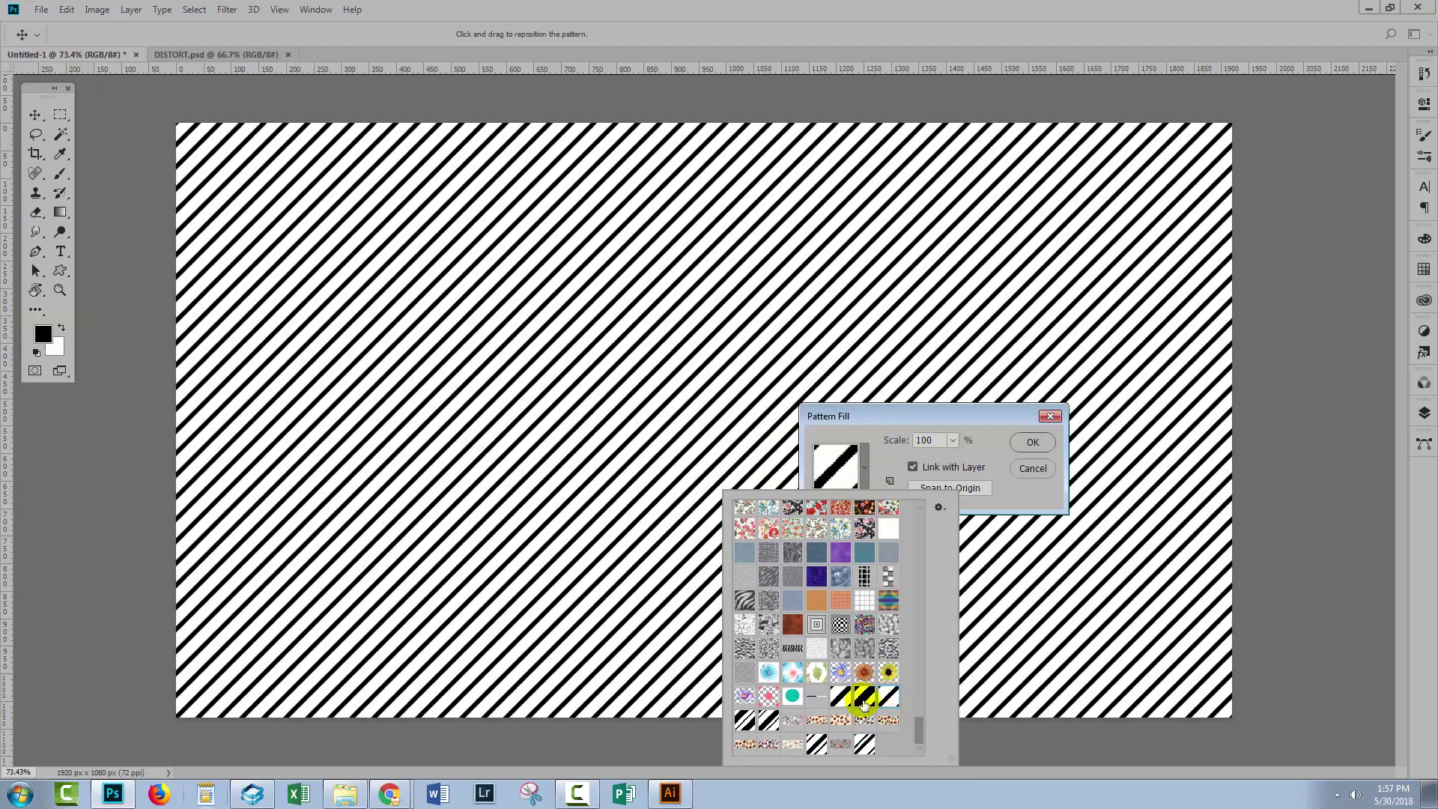
{"action": "double_click", "coordinate": [937, 442]}
{"action": "type", "text": "50"}
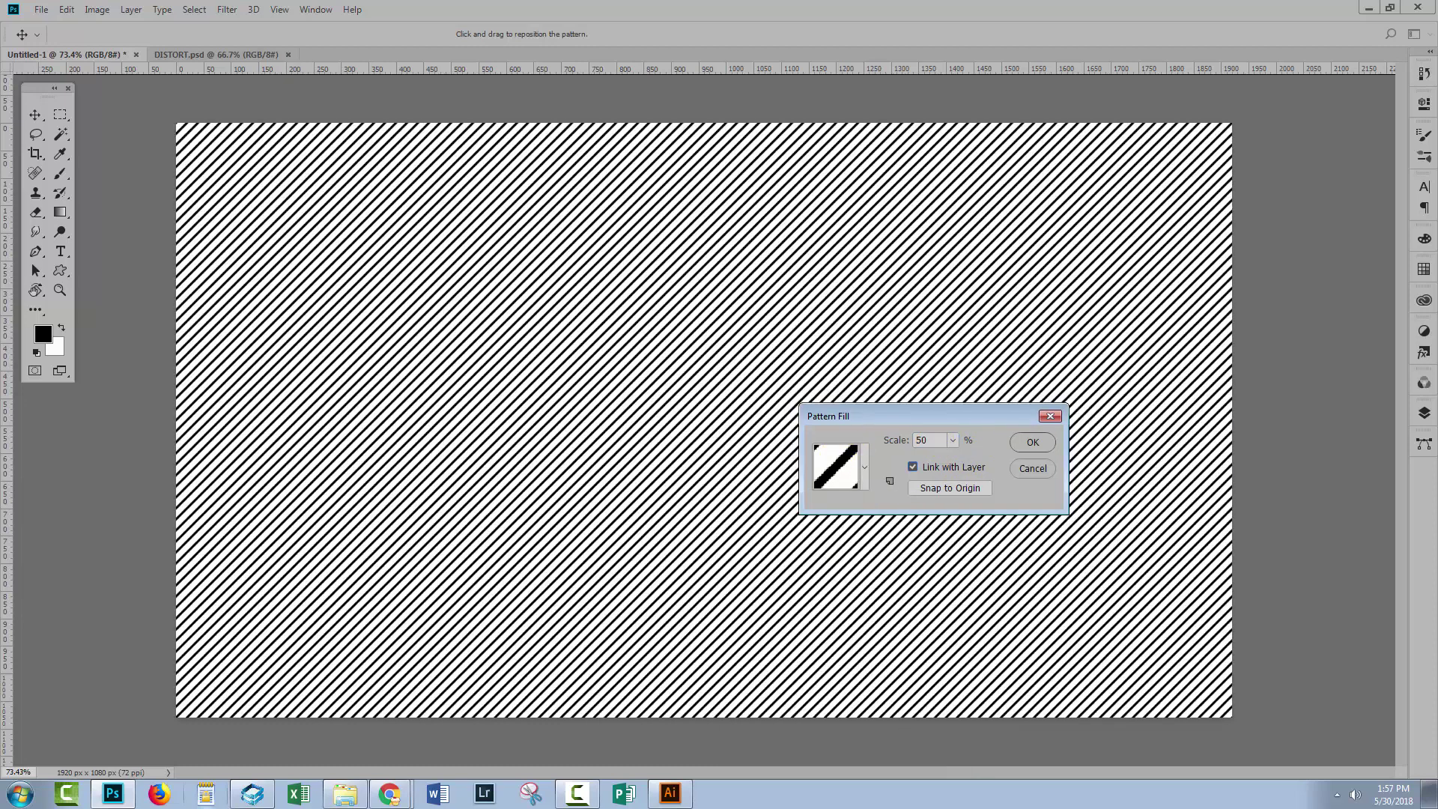
{"action": "left_click", "coordinate": [1031, 444]}
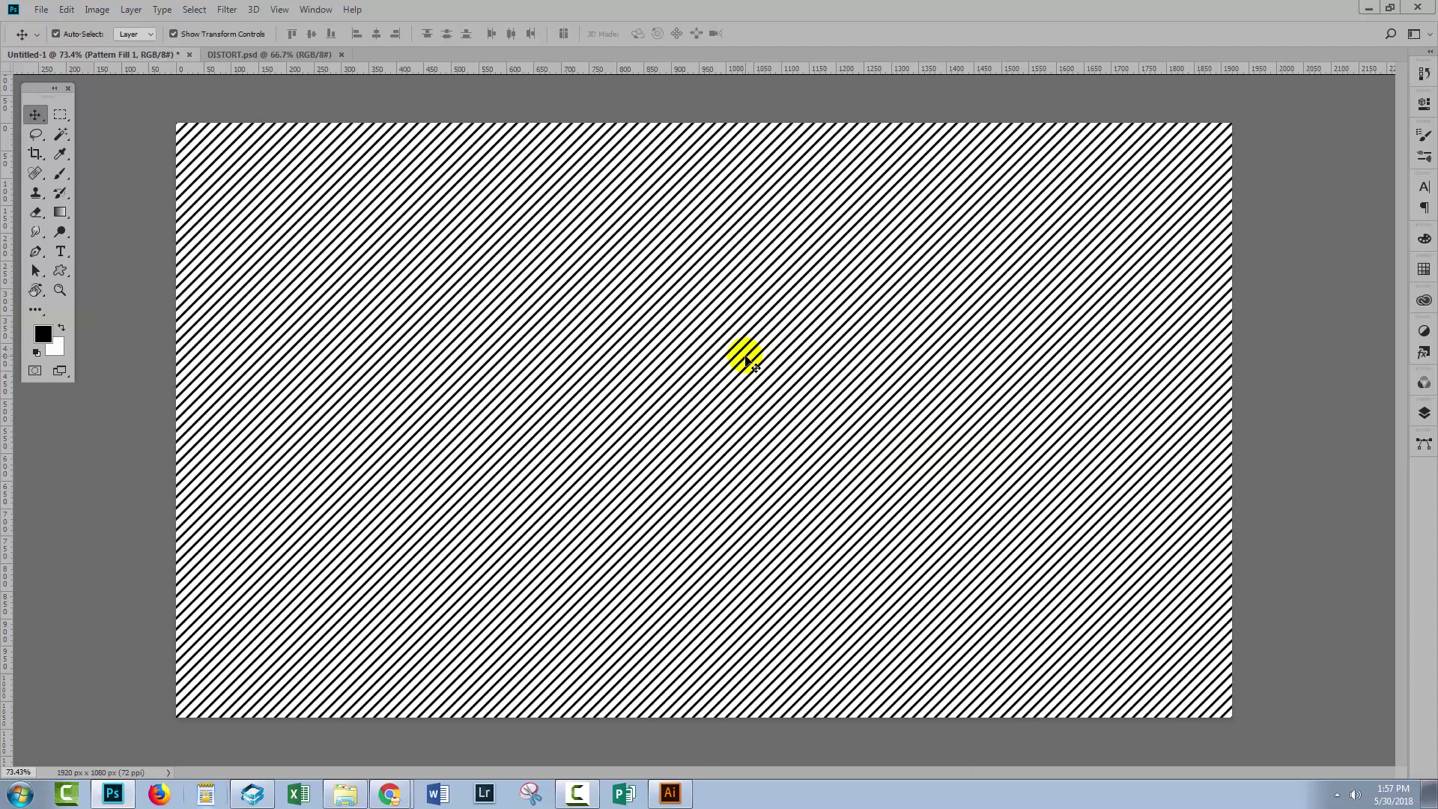
- Reopen Pattern Fill 1's settings from the Layers panel and change its scale to 30%
{"action": "scroll", "coordinate": [747, 359], "scroll_direction": "up", "scroll_amount": 1}
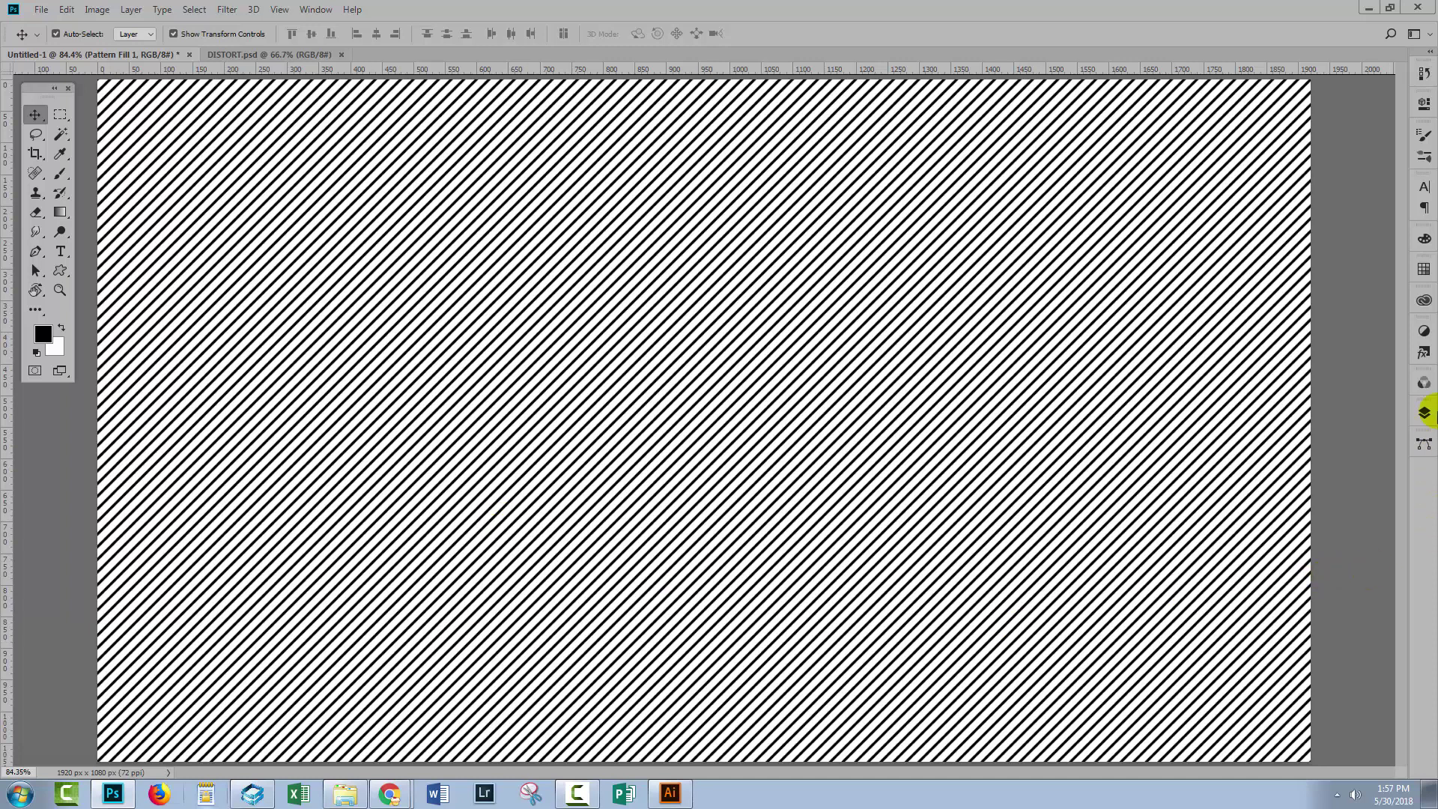
{"action": "left_click", "coordinate": [1424, 412]}
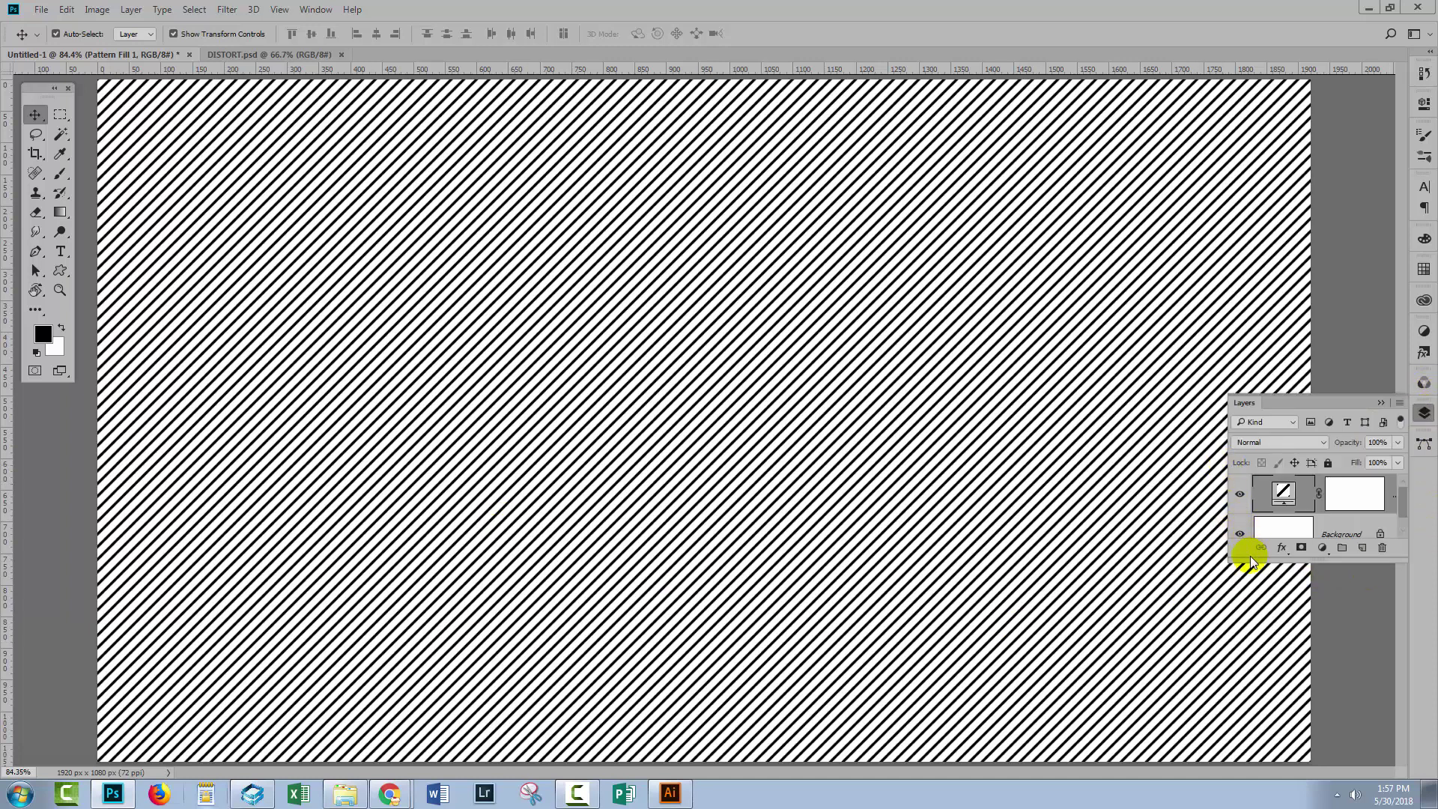
{"action": "left_click_drag", "start_coordinate": [1243, 561], "coordinate": [1117, 635]}
{"action": "left_click", "coordinate": [1174, 491]}
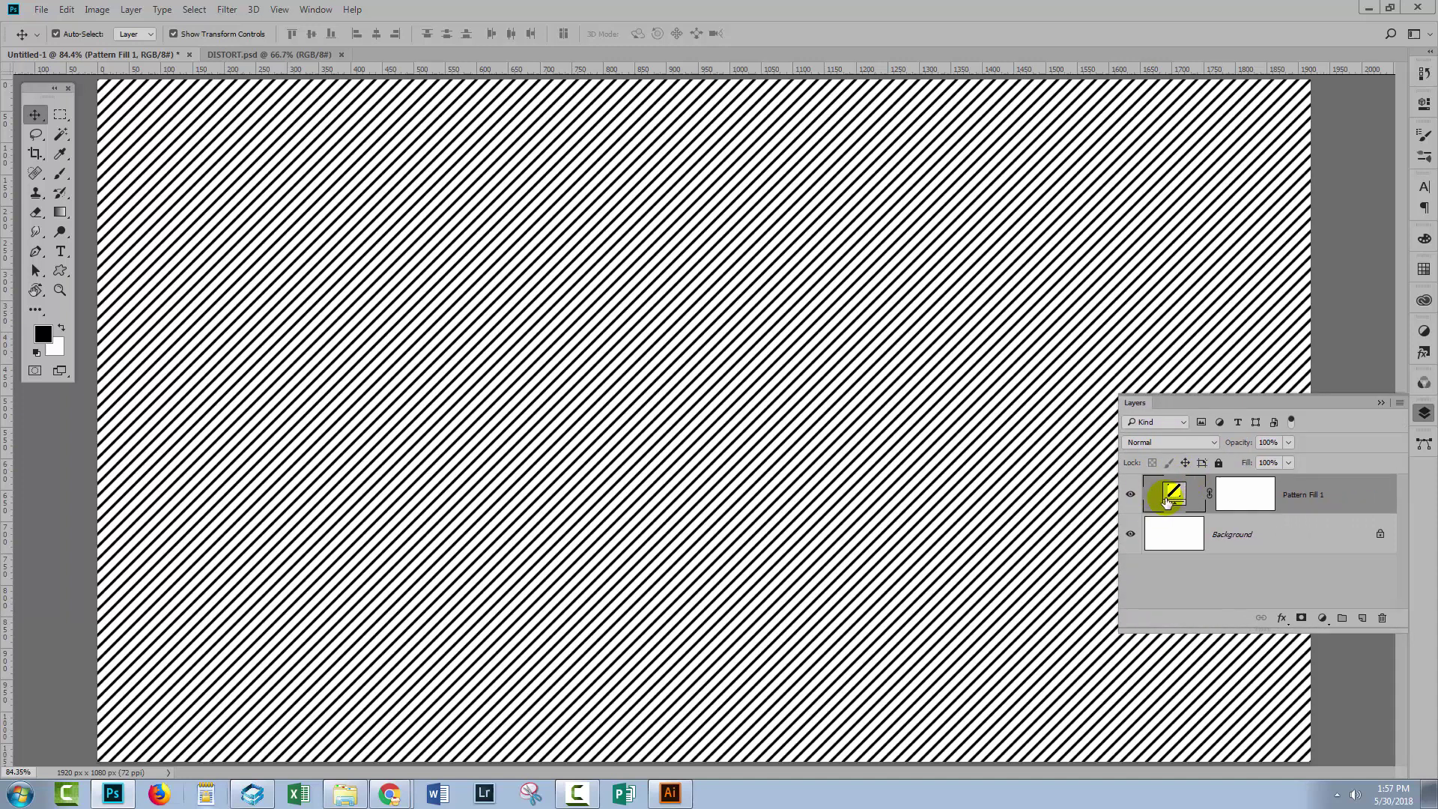
{"action": "double_click", "coordinate": [1175, 494]}
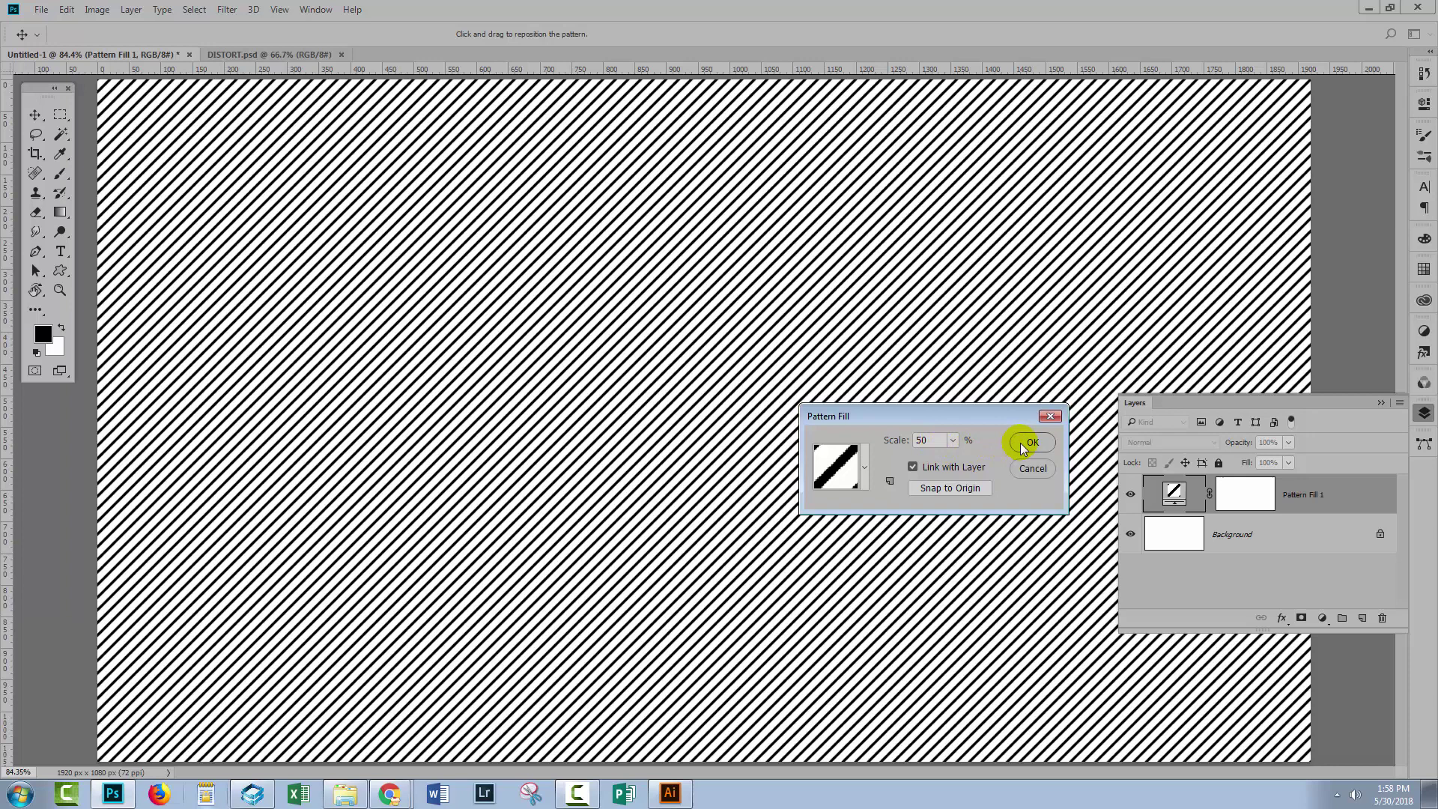
{"action": "double_click", "coordinate": [933, 441]}
{"action": "type", "text": "30"}
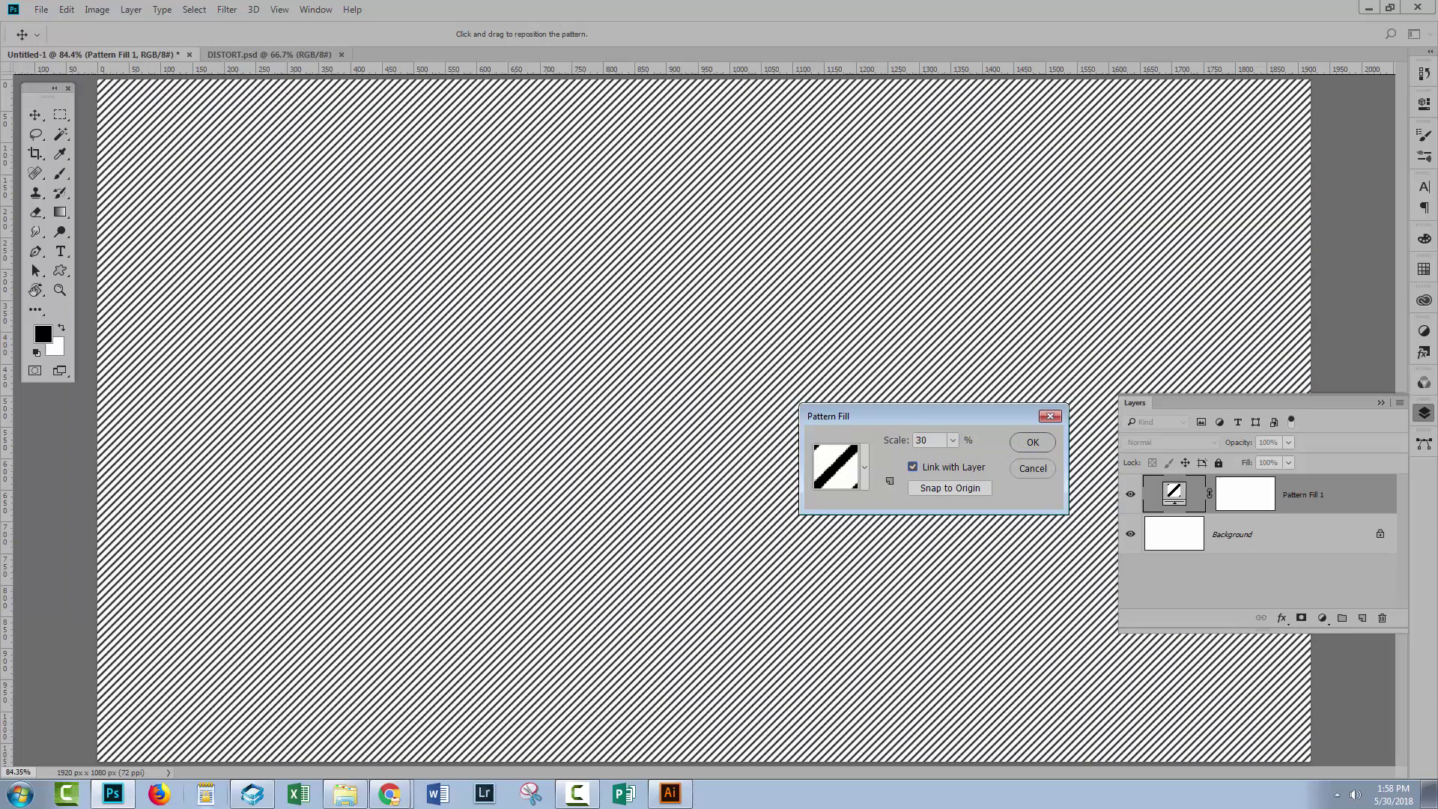
{"action": "left_click", "coordinate": [1032, 441]}
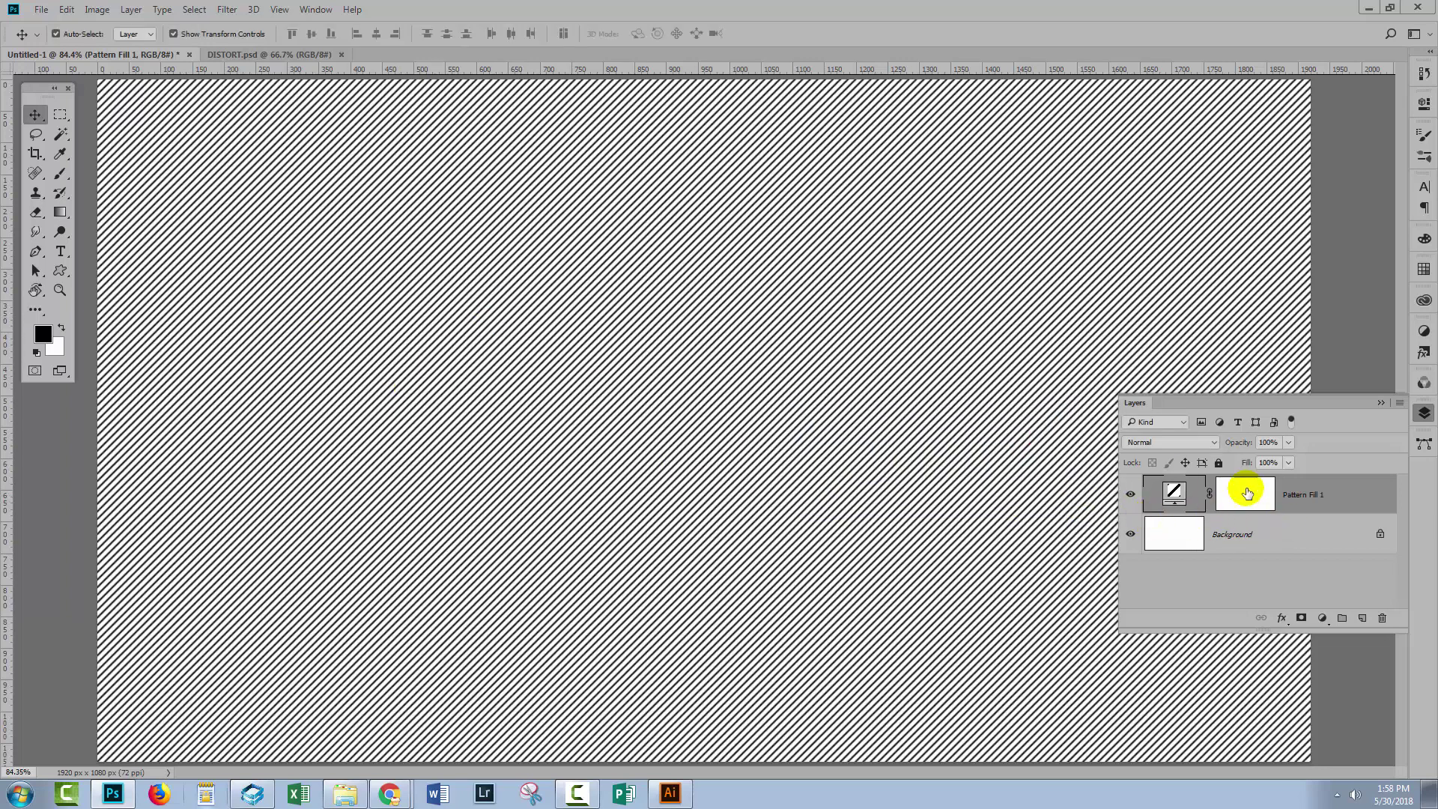
- Rasterize the Pattern Fill 1 layer into a regular pixel layer, keeping its mask
{"action": "right_click", "coordinate": [1318, 486]}
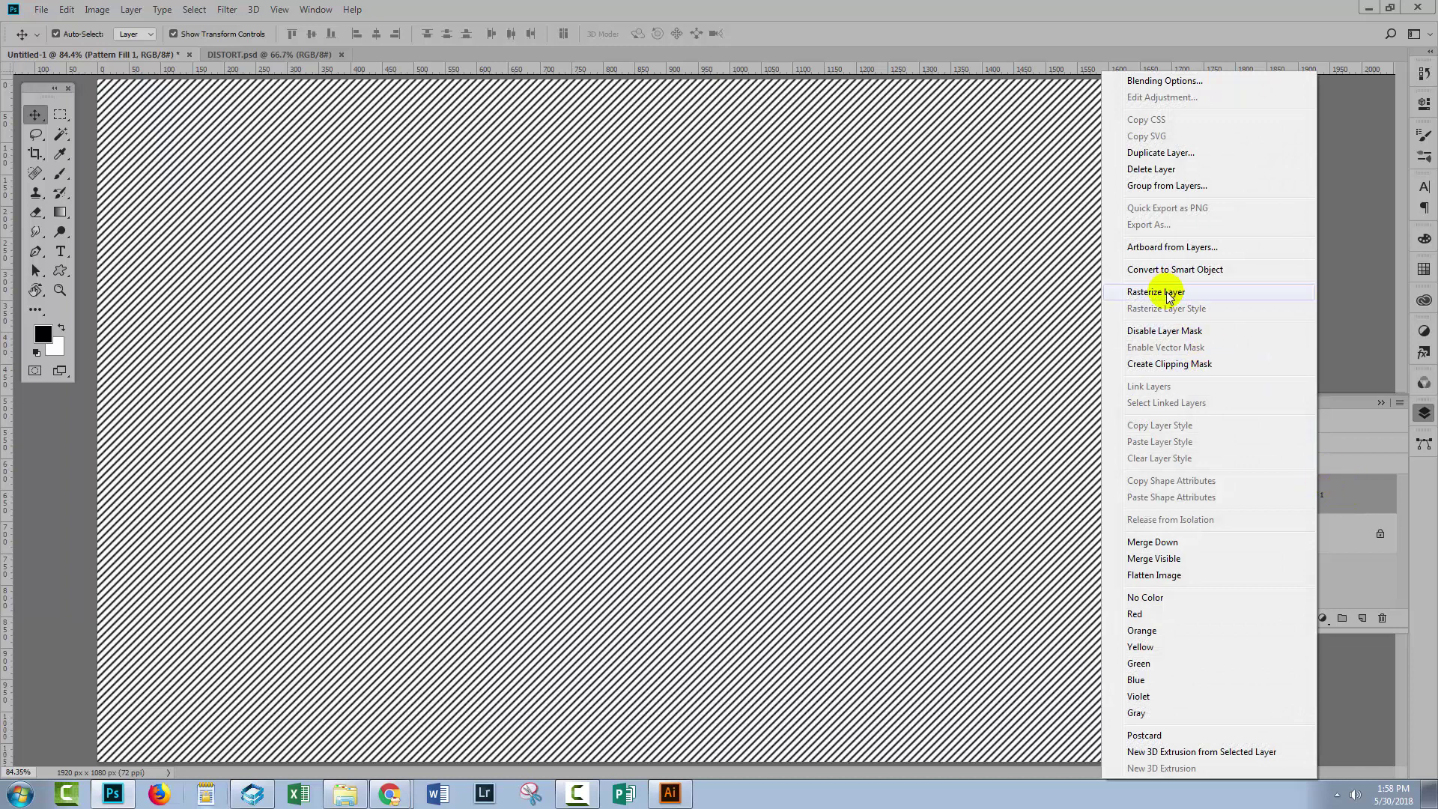
{"action": "left_click", "coordinate": [1354, 495]}
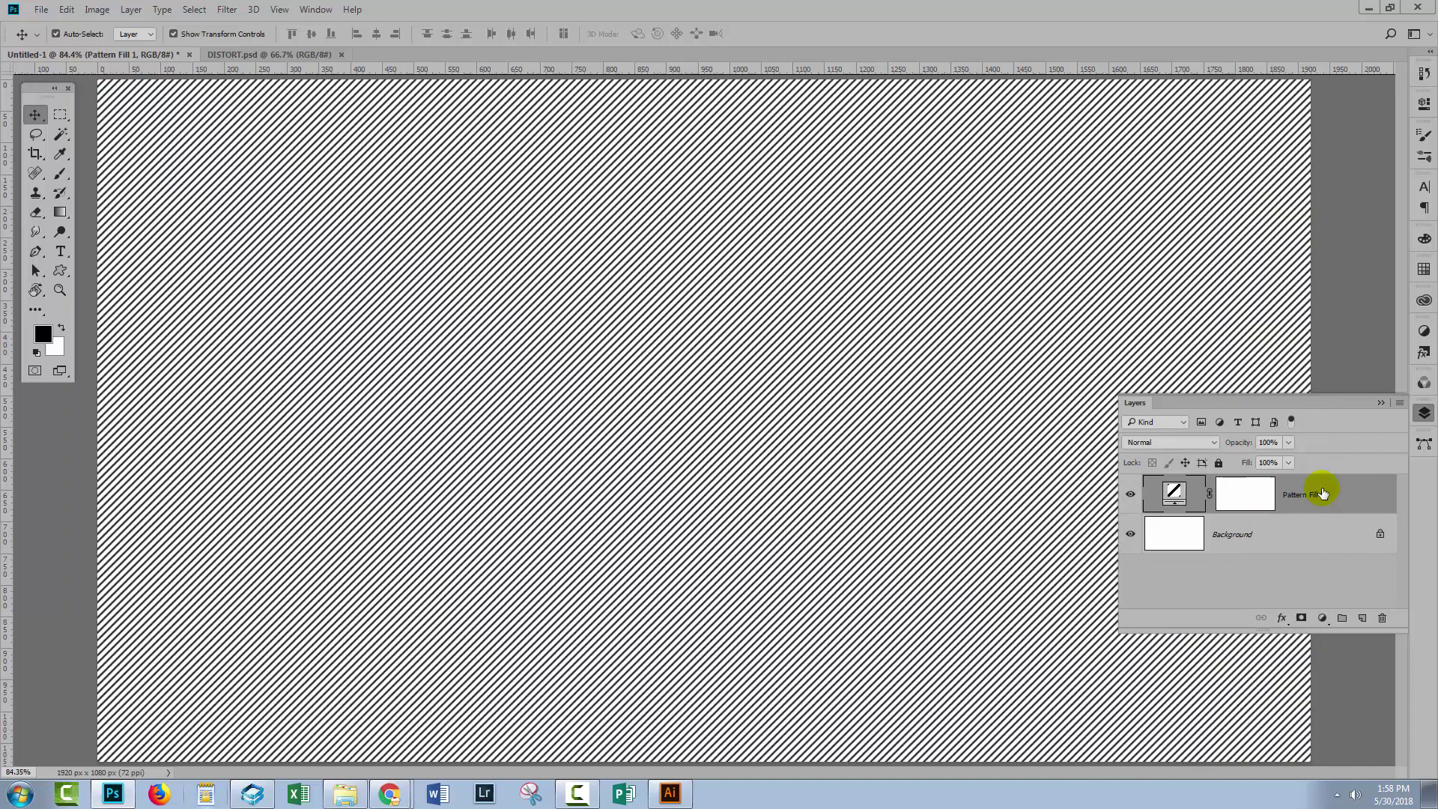
{"action": "right_click", "coordinate": [1176, 494]}
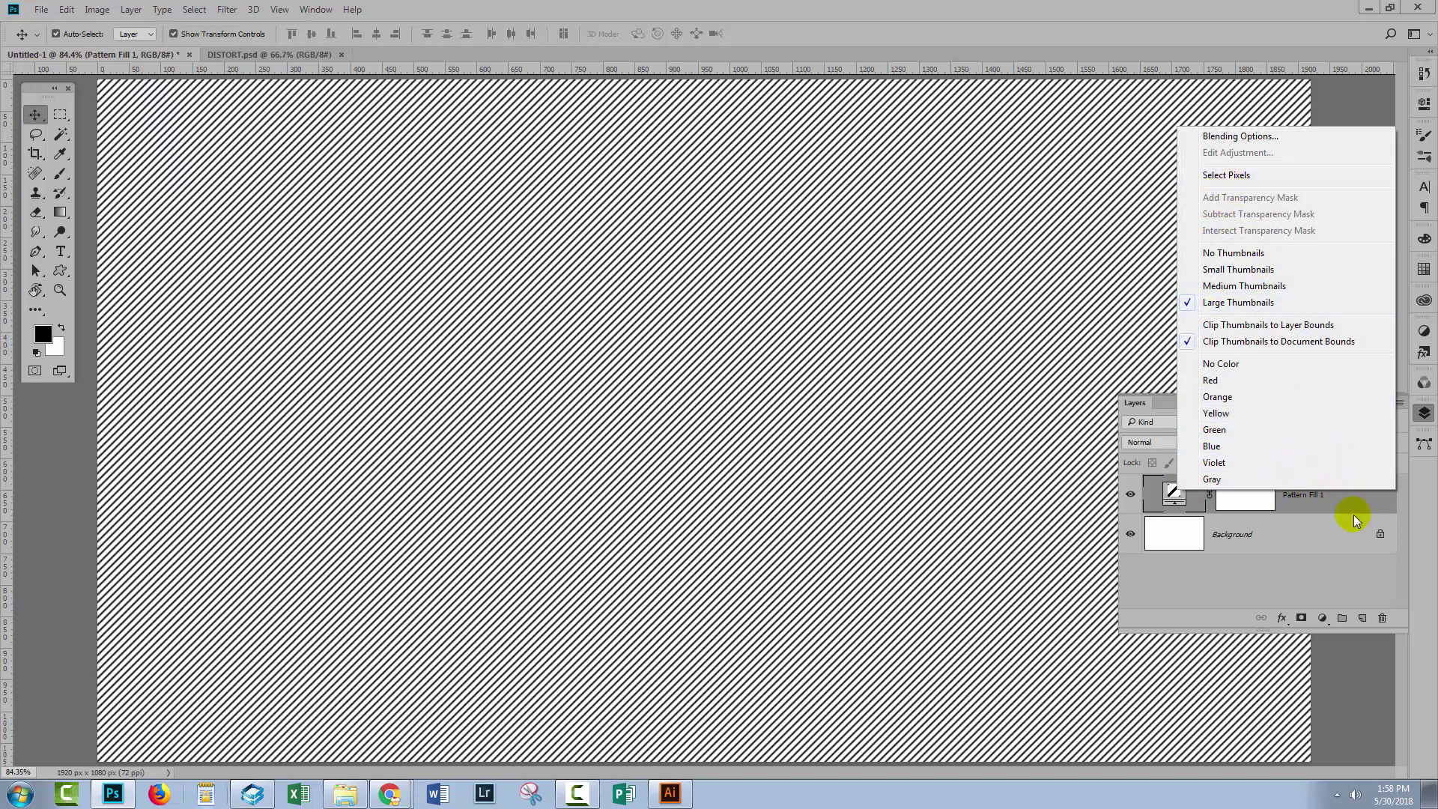
{"action": "left_click", "coordinate": [1185, 595]}
{"action": "left_click", "coordinate": [1292, 463]}
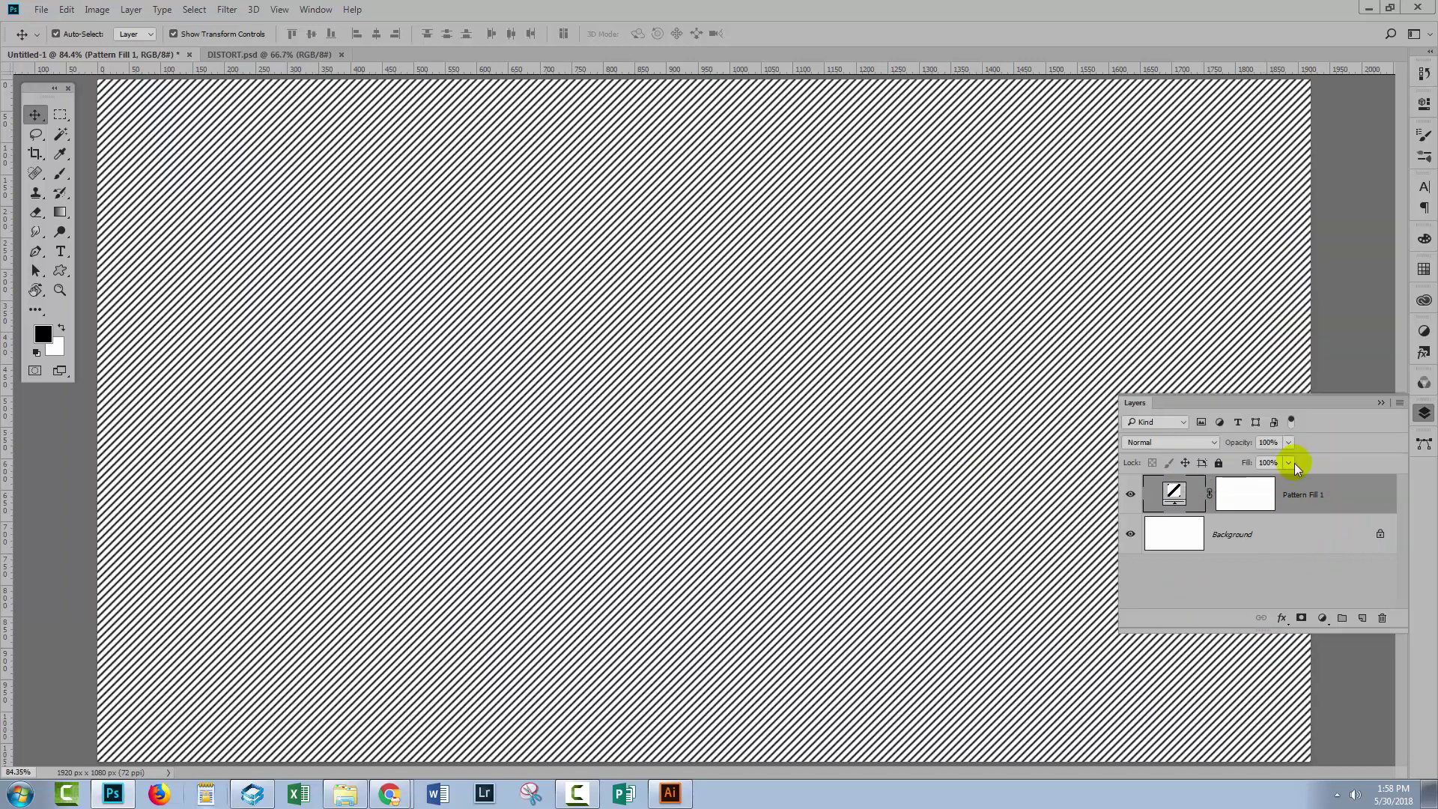
{"action": "right_click", "coordinate": [1321, 486]}
{"action": "left_click", "coordinate": [1159, 298]}
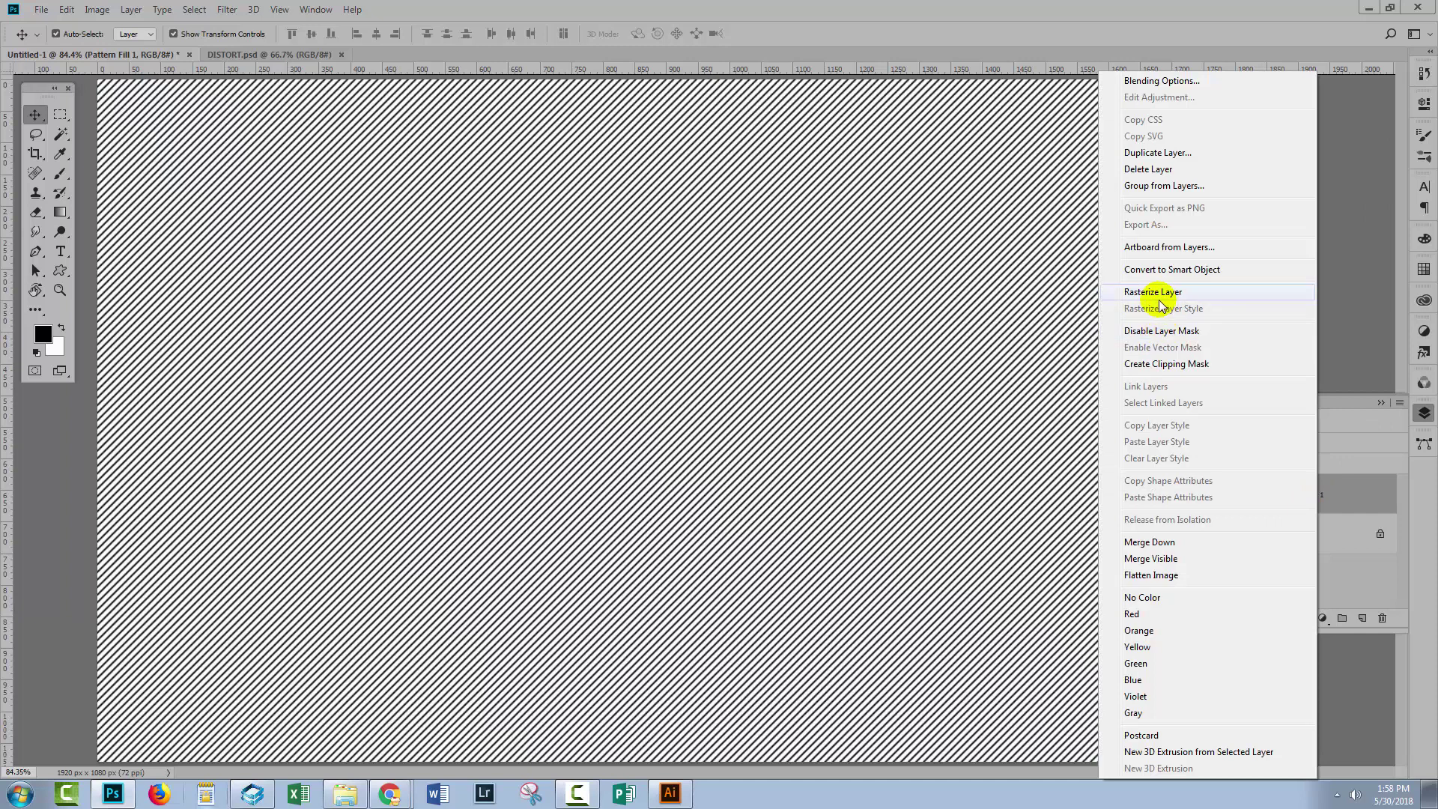
{"action": "left_click", "coordinate": [1159, 298]}
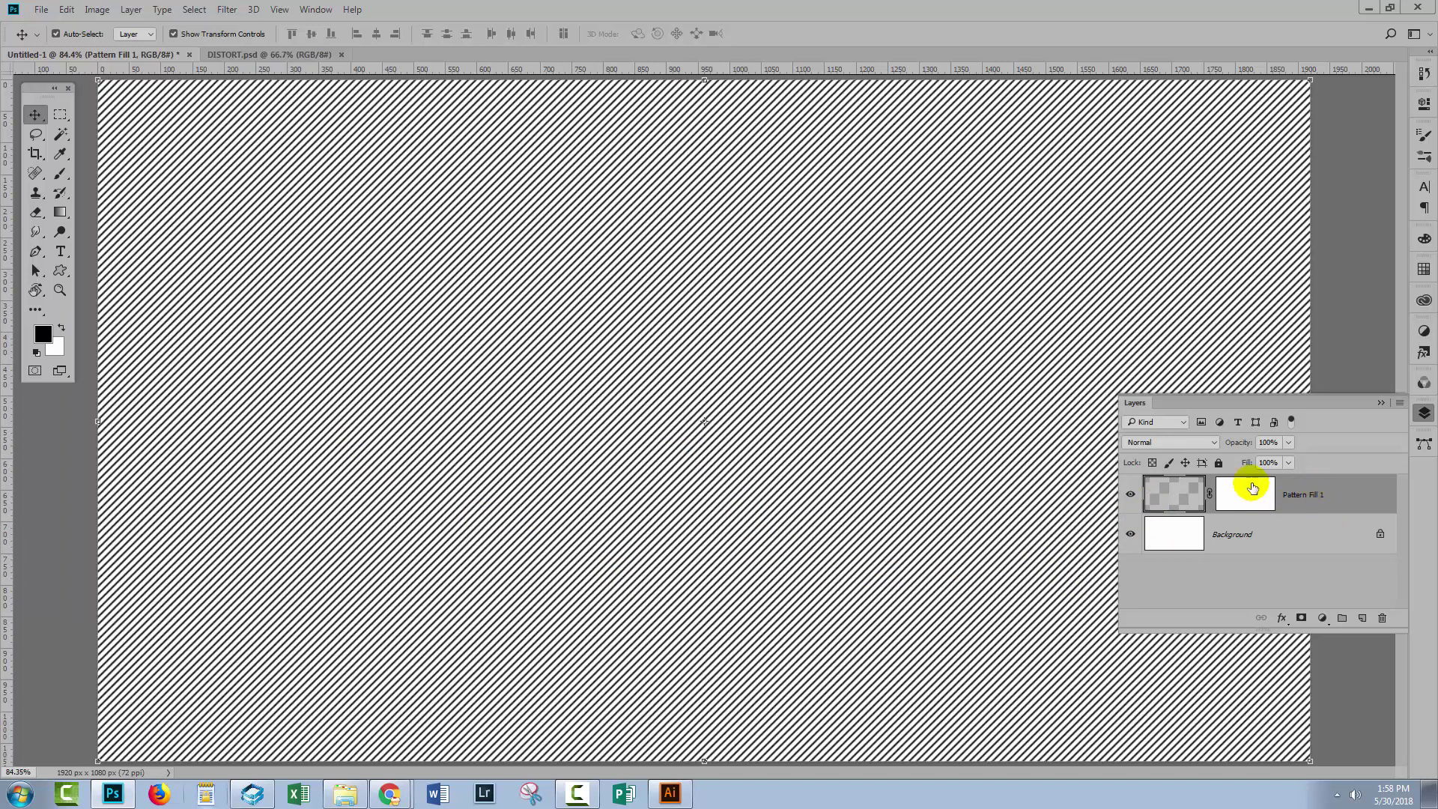
- Apply the Displace filter at horizontal and vertical scale 10 with DISTORT.psd as the map
{"action": "left_click", "coordinate": [228, 11]}
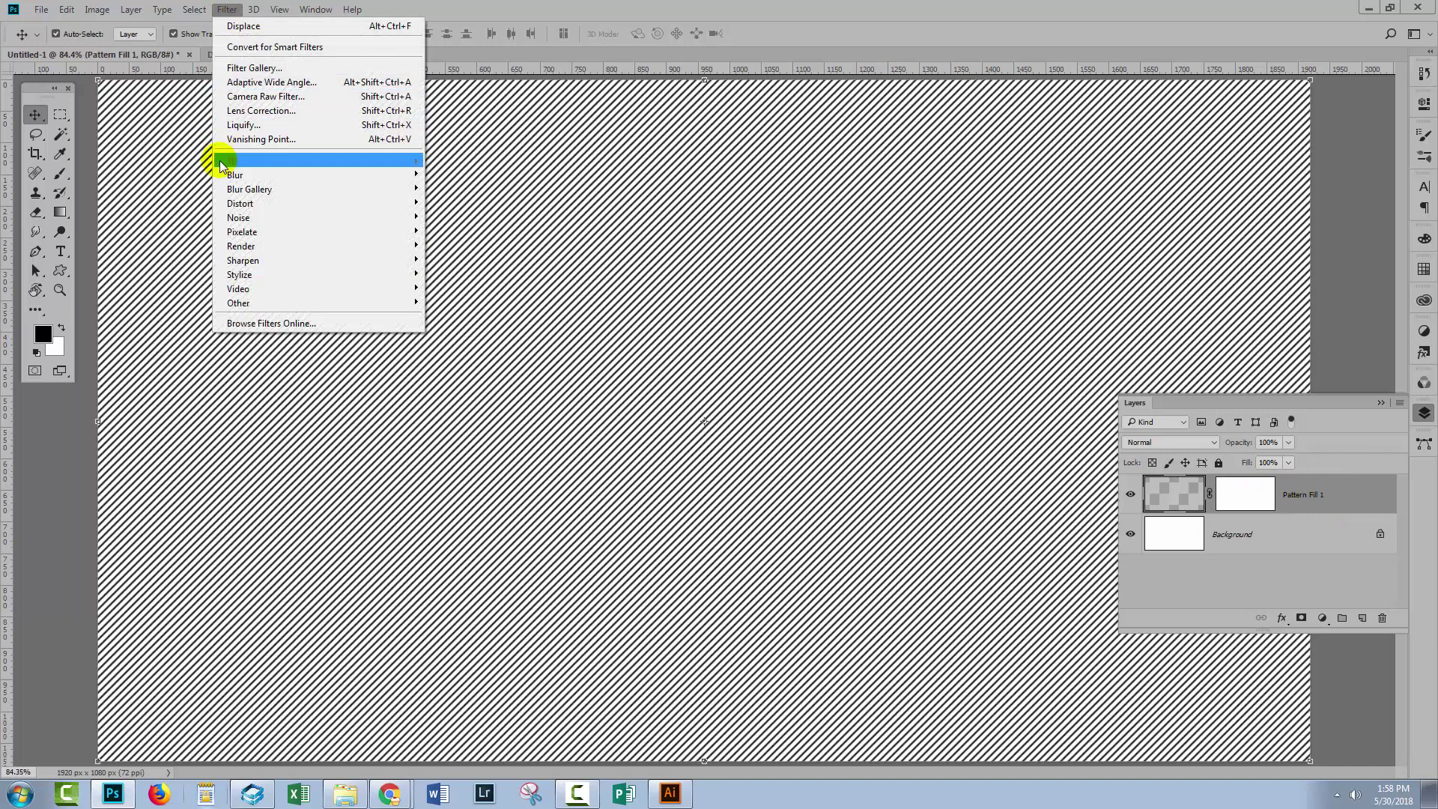
{"action": "mouse_move", "coordinate": [232, 204]}
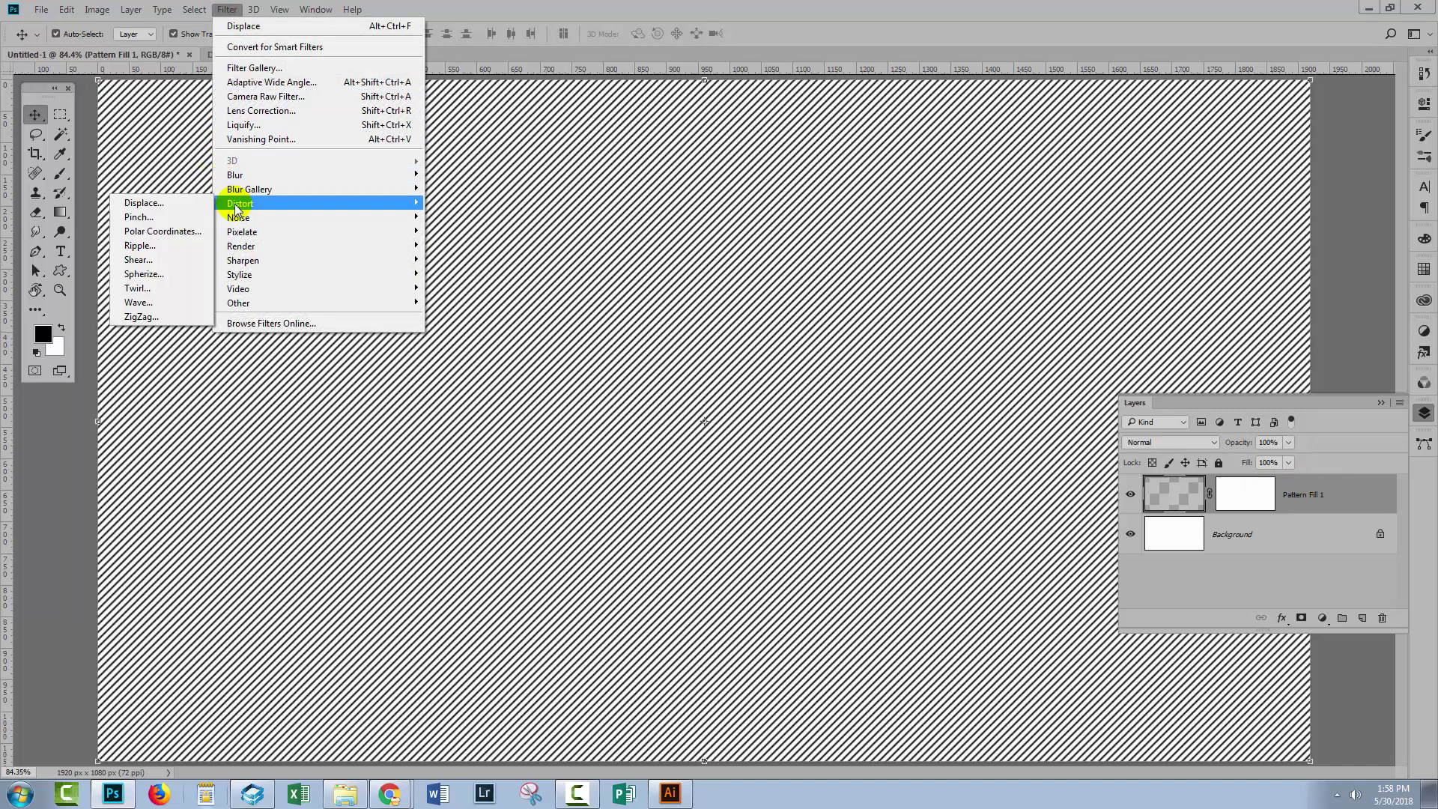
{"action": "left_click", "coordinate": [143, 204]}
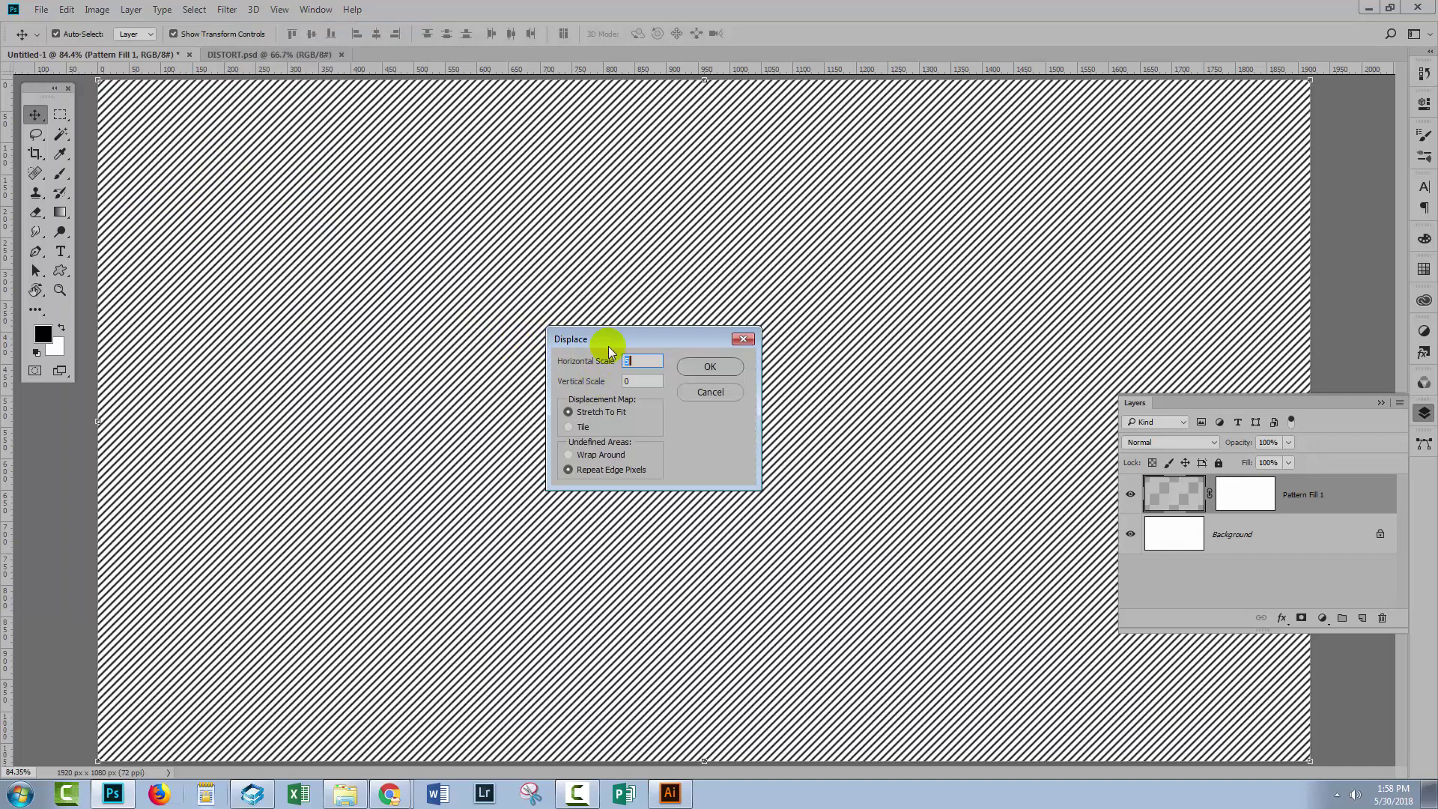
{"action": "left_click", "coordinate": [642, 360]}
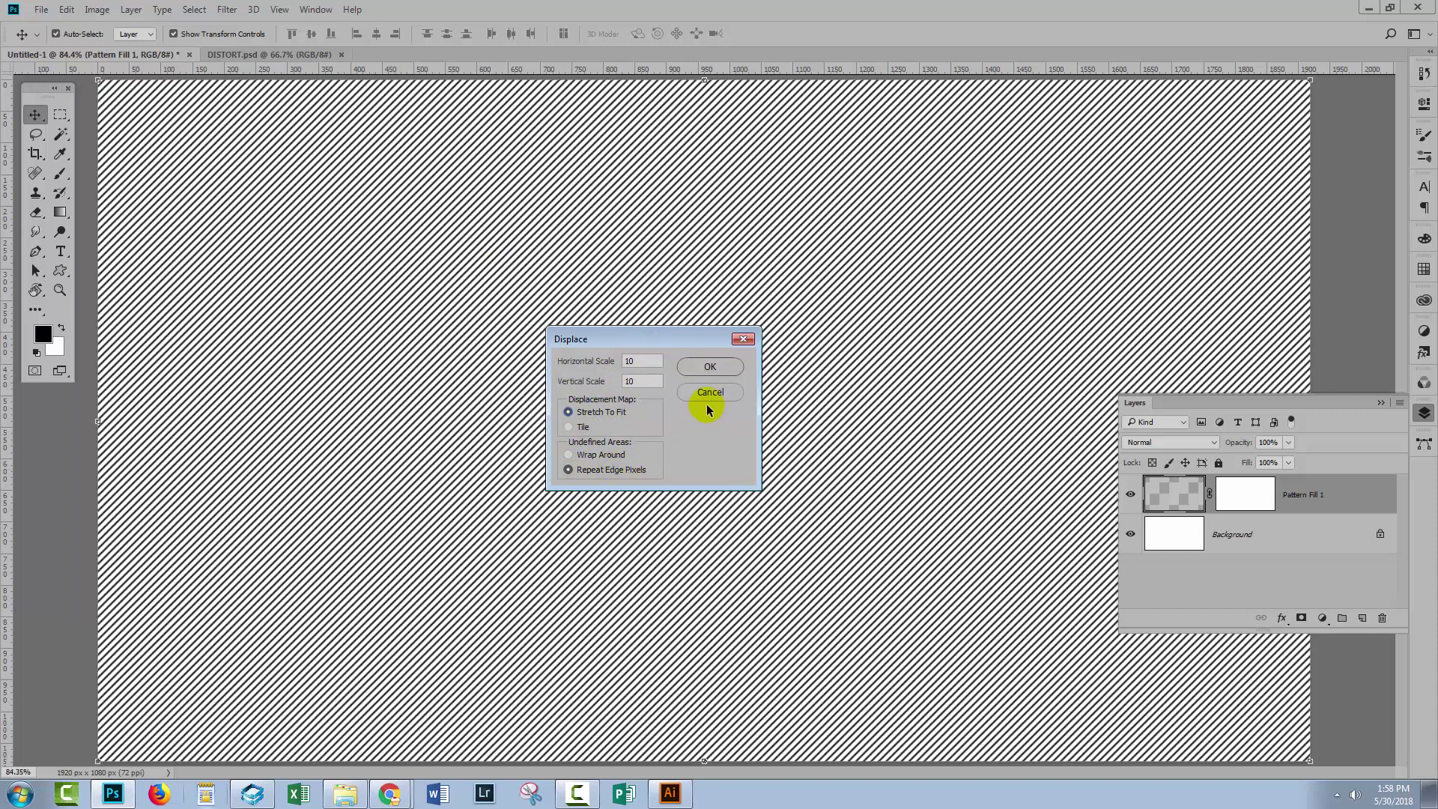
{"action": "left_click", "coordinate": [711, 367]}
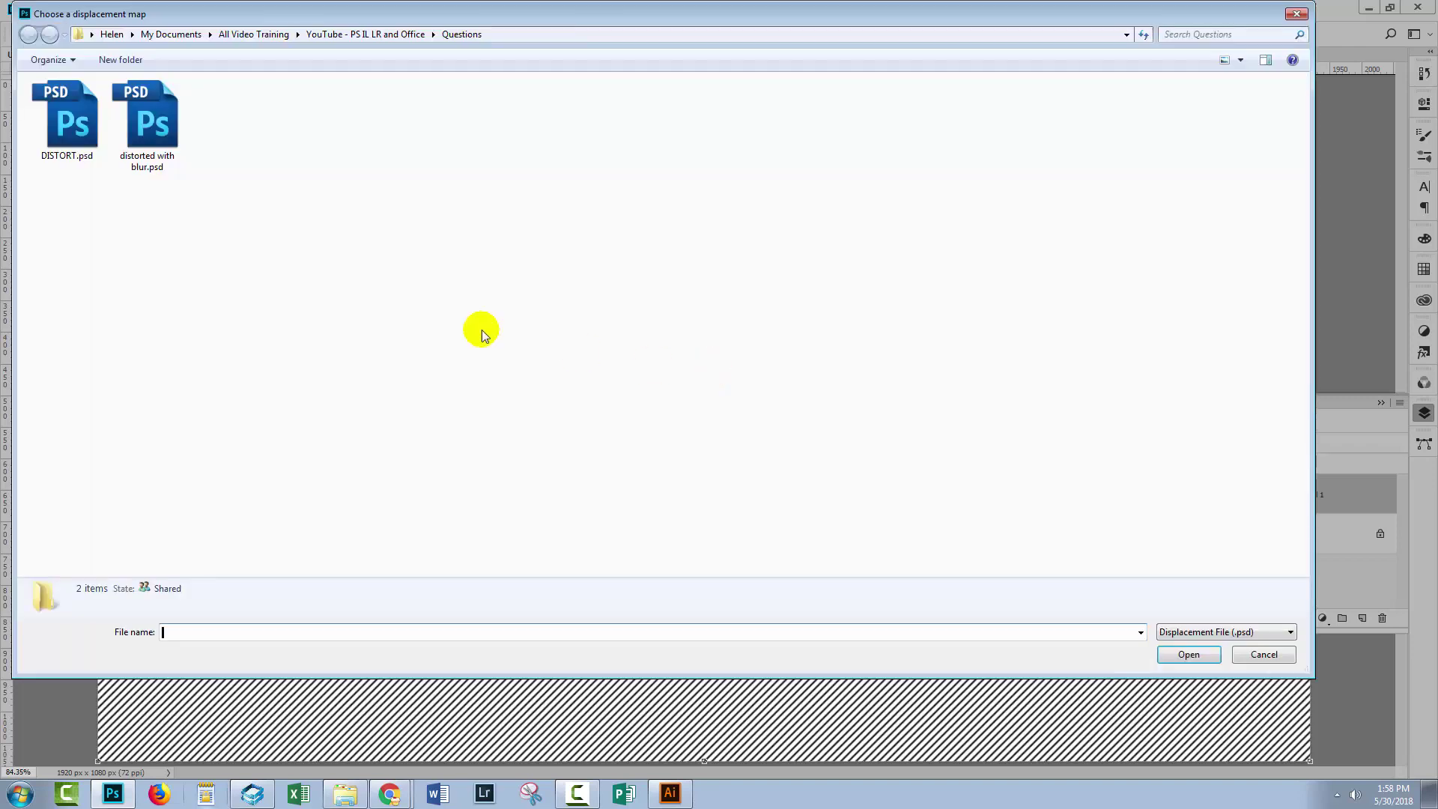
{"action": "left_click", "coordinate": [82, 140]}
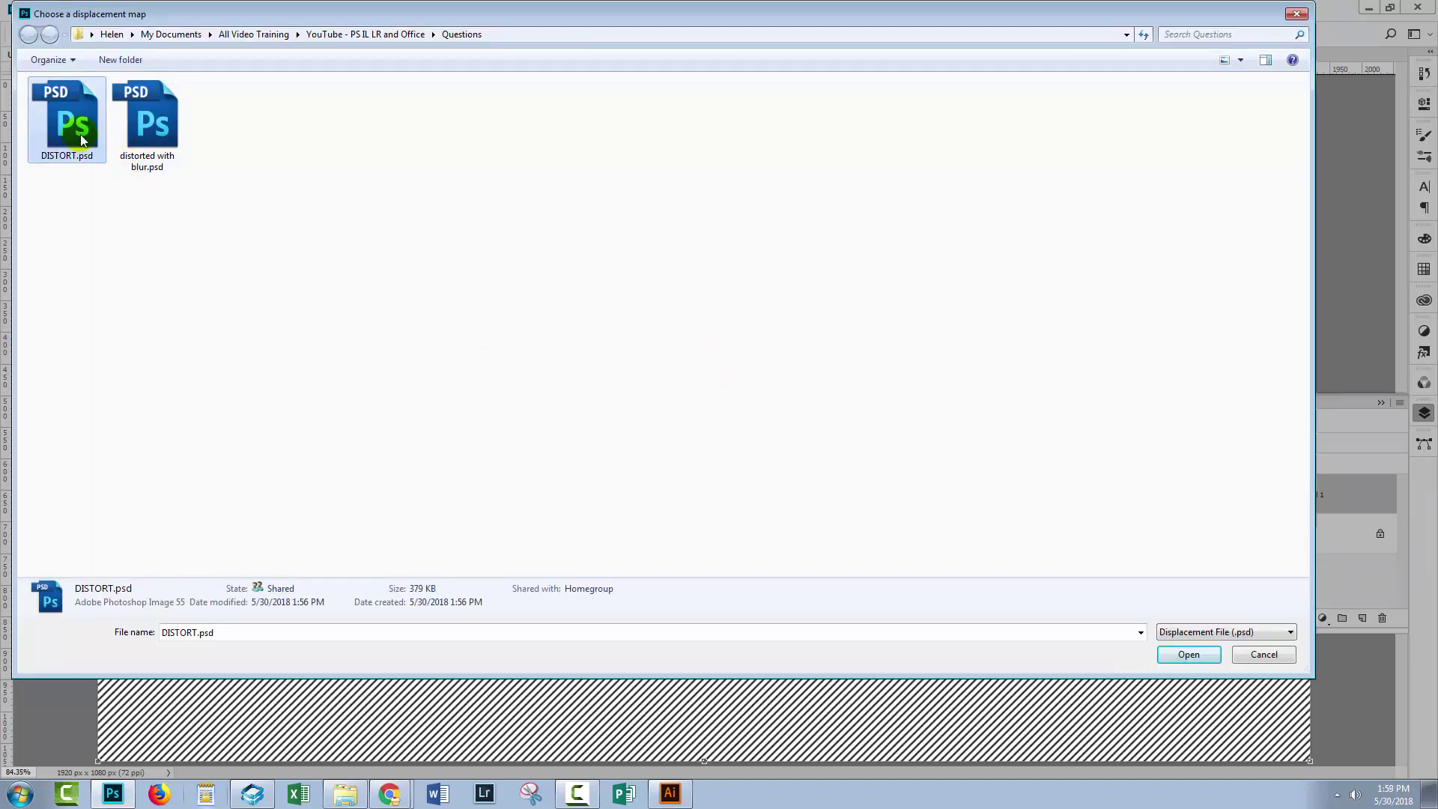
{"action": "left_click", "coordinate": [67, 120]}
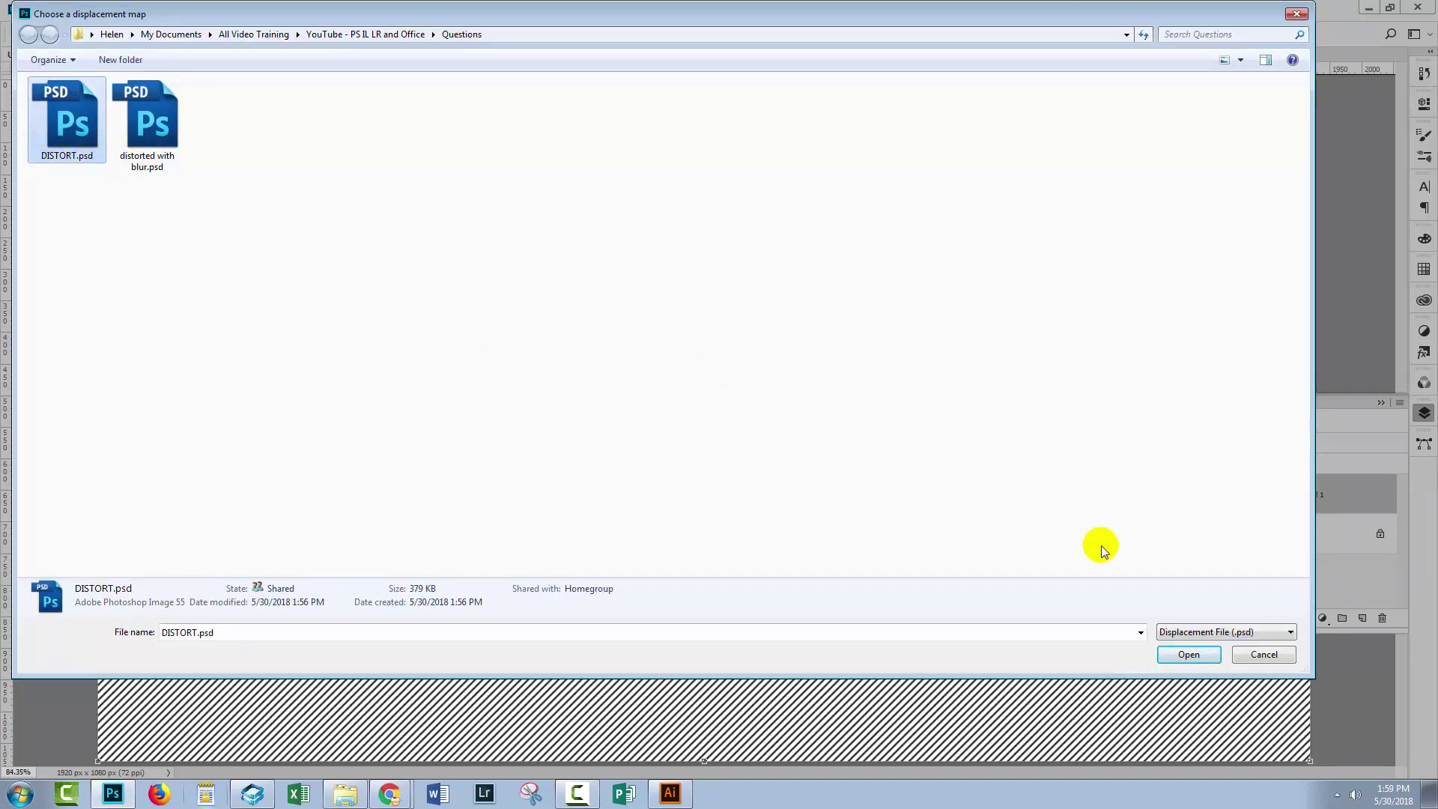
{"action": "left_click", "coordinate": [1194, 656]}
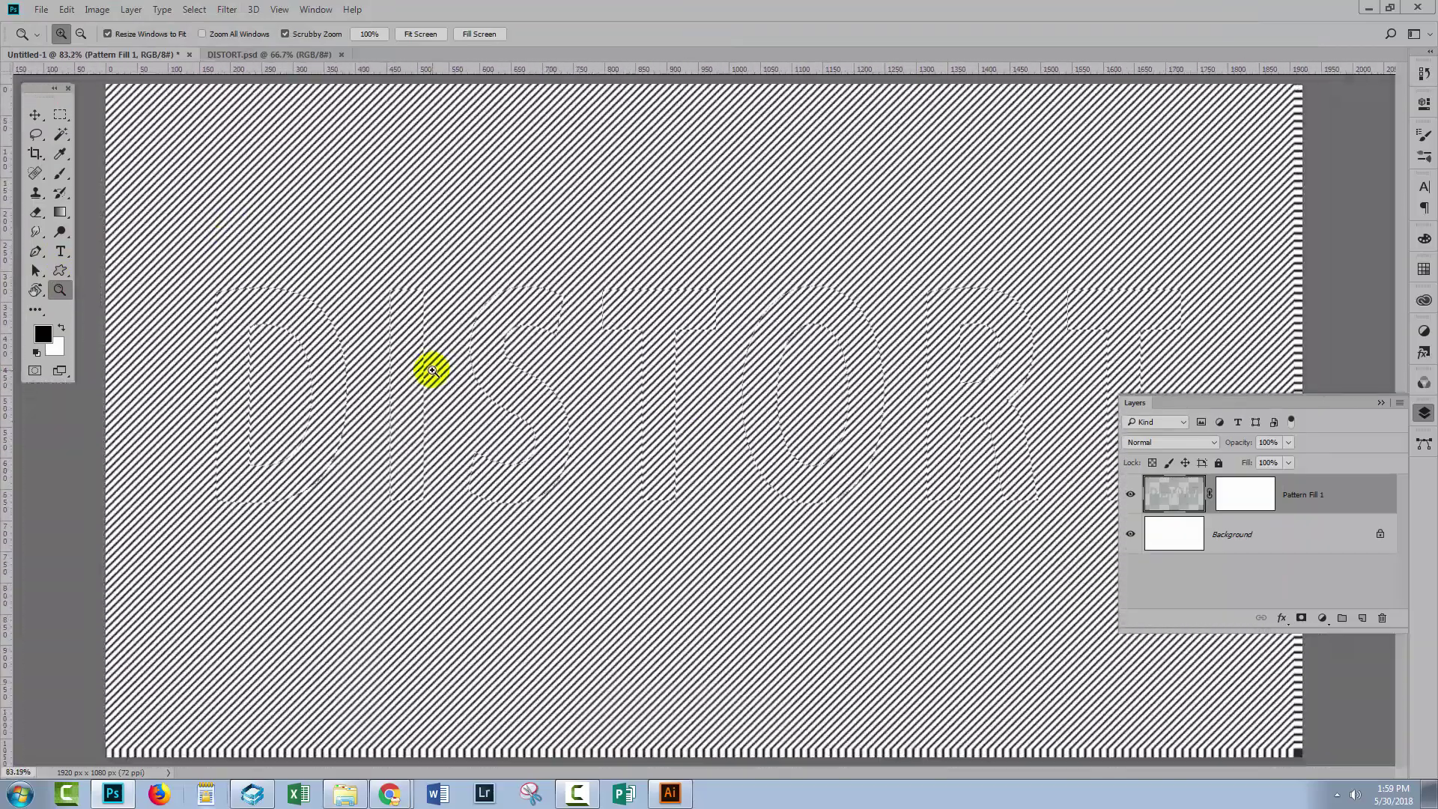
{"action": "left_click", "coordinate": [273, 386]}
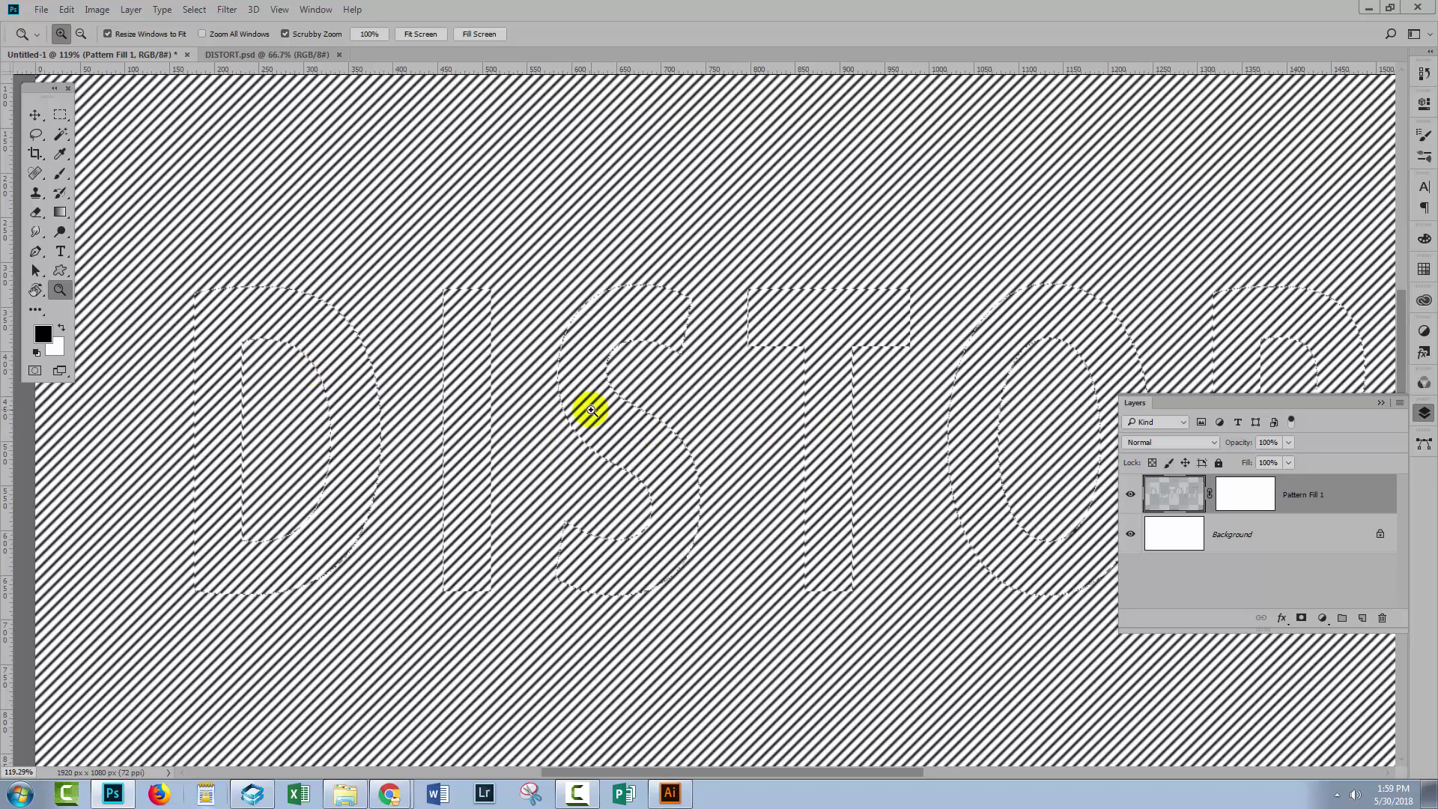
{"action": "left_click_drag", "start_coordinate": [473, 358], "coordinate": [471, 353]}
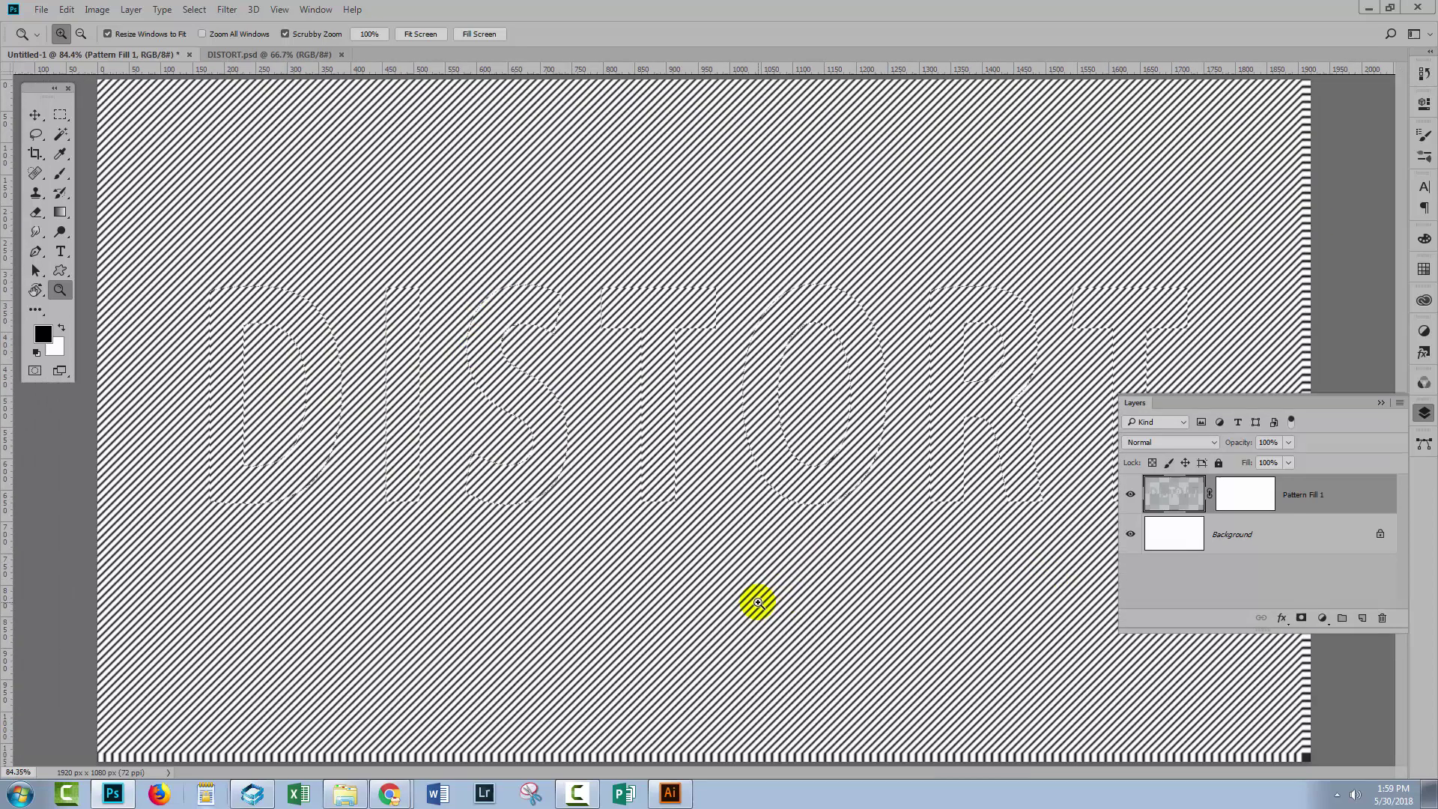
- Undo the first attempt and reapply Displace from DISTORT.psd at horizontal 10, vertical 0
{"action": "key", "text": "ctrl+d"}
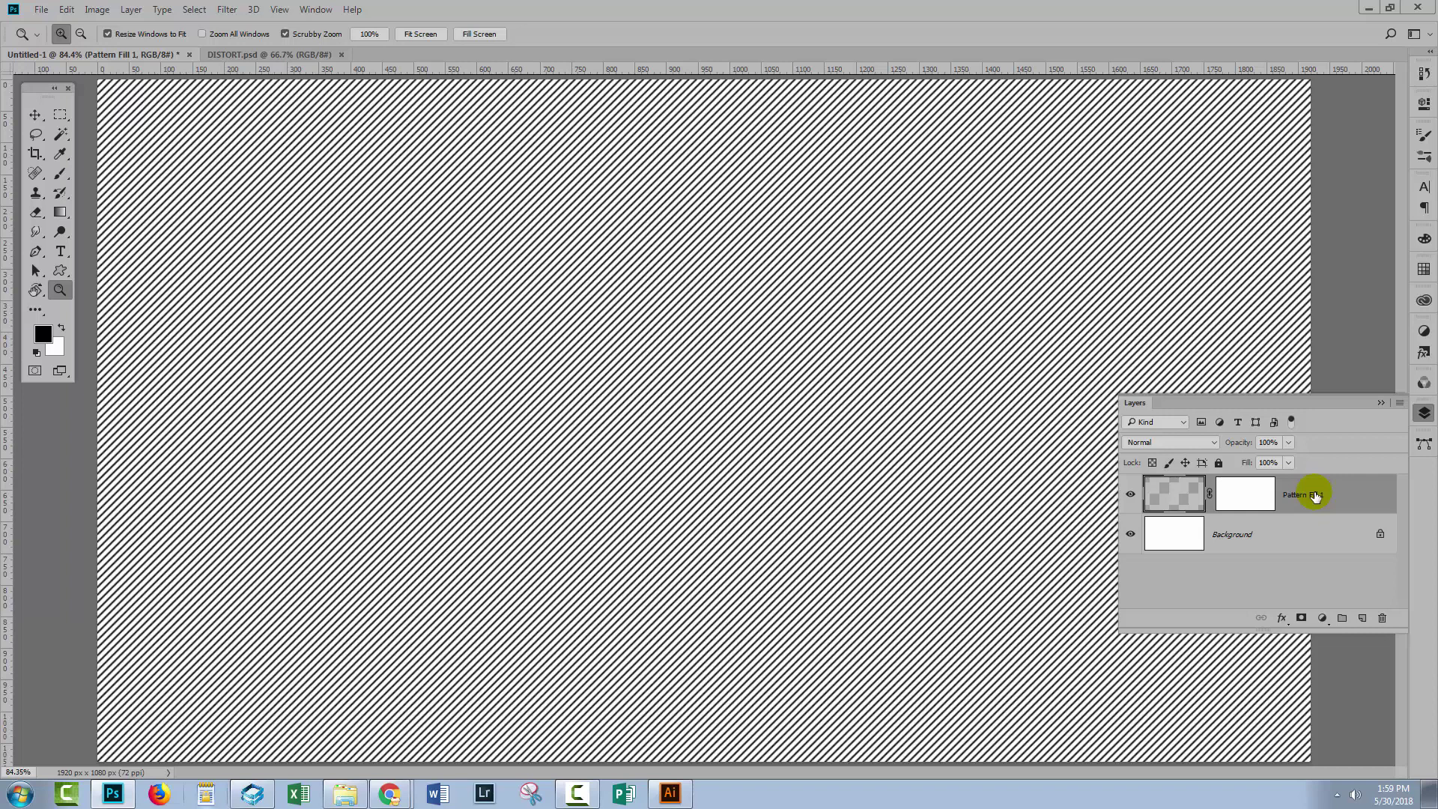
{"action": "left_click", "coordinate": [225, 9]}
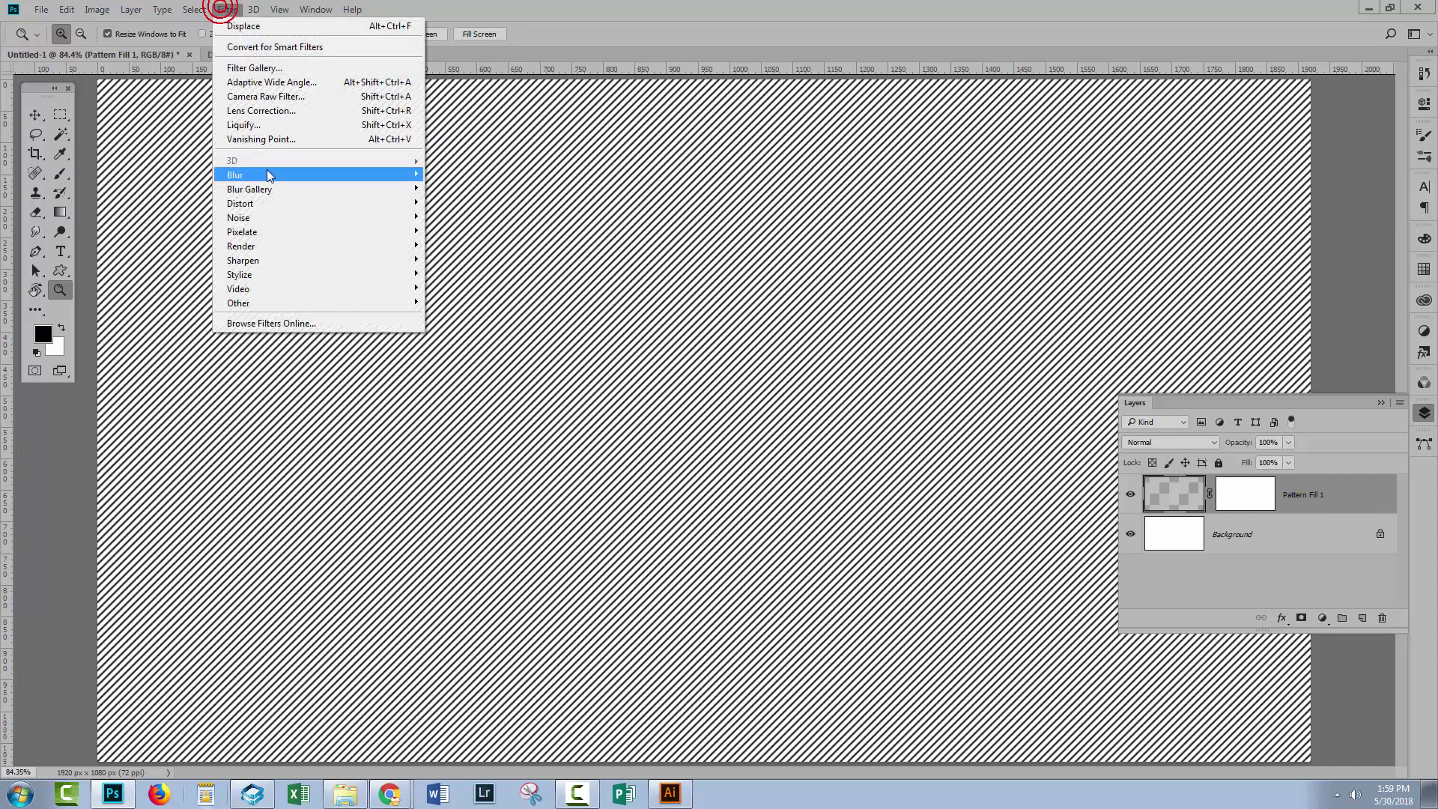
{"action": "mouse_move", "coordinate": [247, 203]}
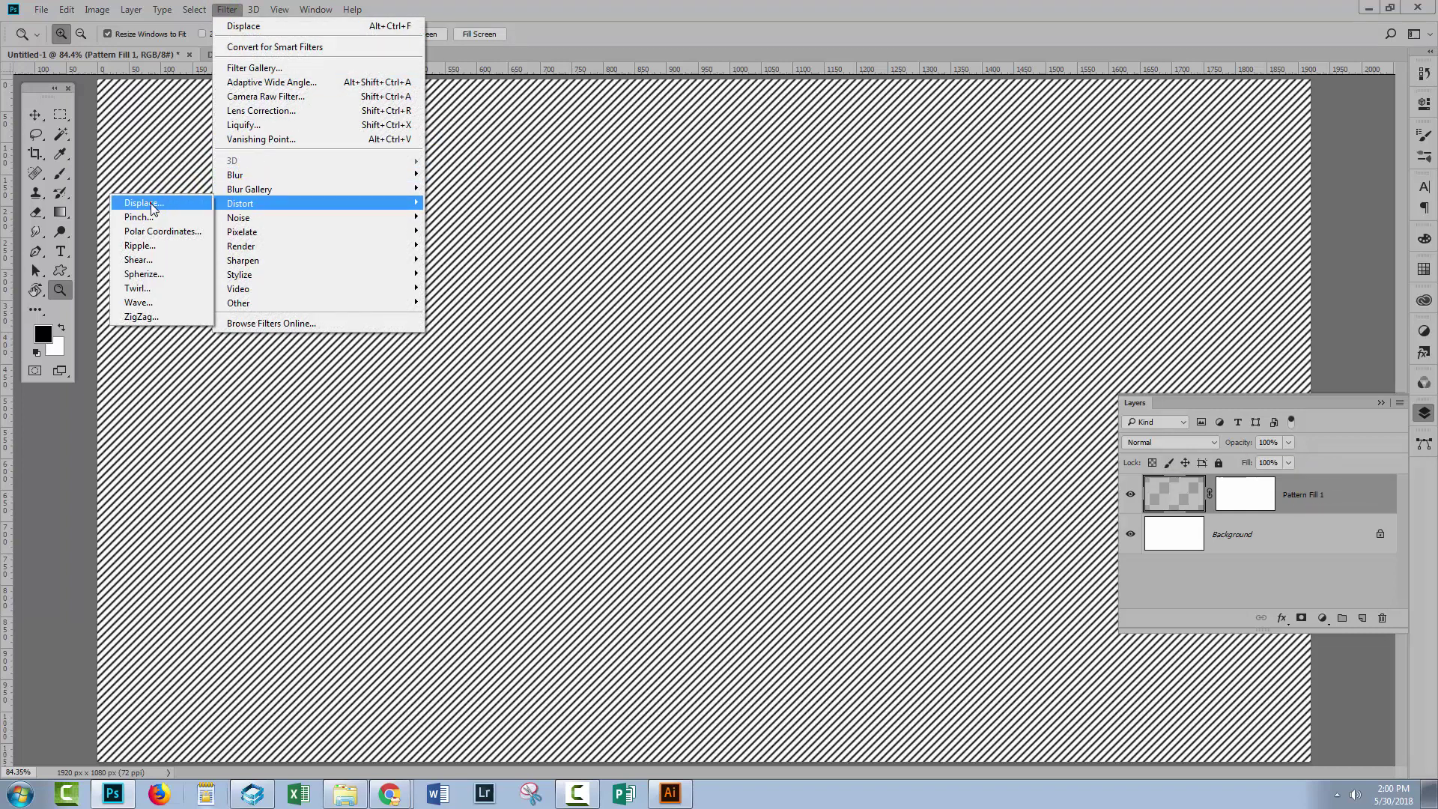
{"action": "left_click", "coordinate": [150, 204]}
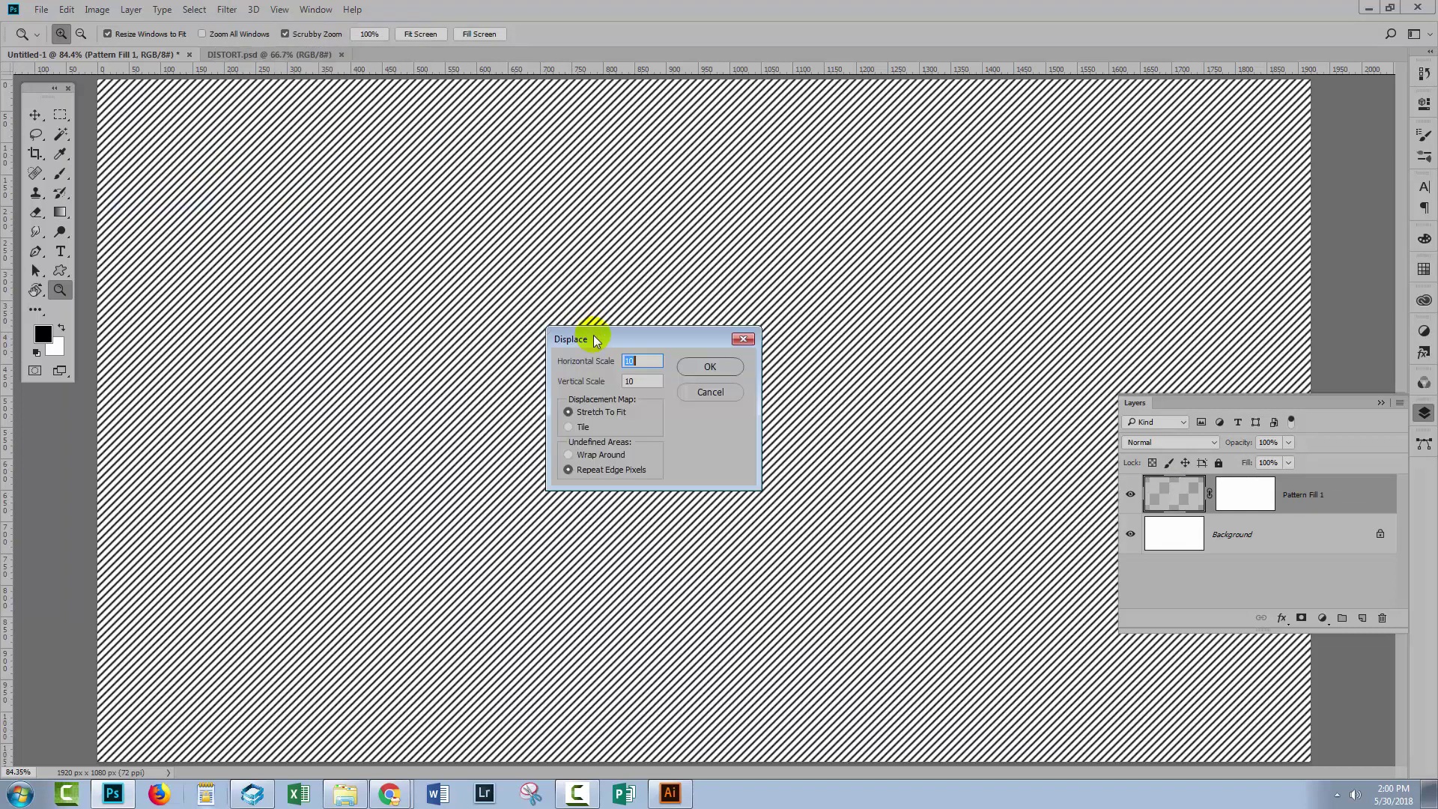
{"action": "double_click", "coordinate": [643, 379]}
{"action": "type", "text": "0"}
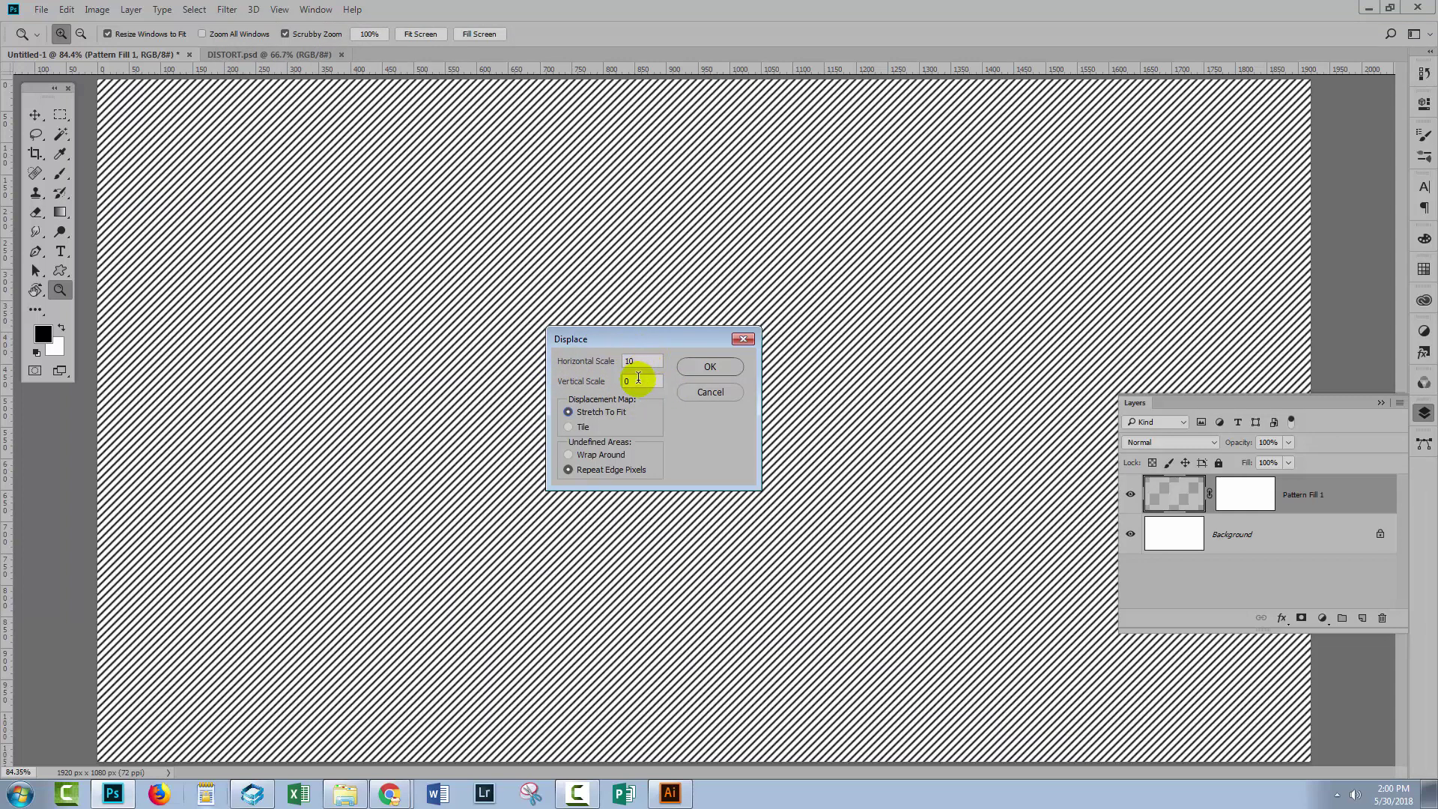
{"action": "left_click", "coordinate": [710, 366]}
{"action": "left_click", "coordinate": [81, 142]}
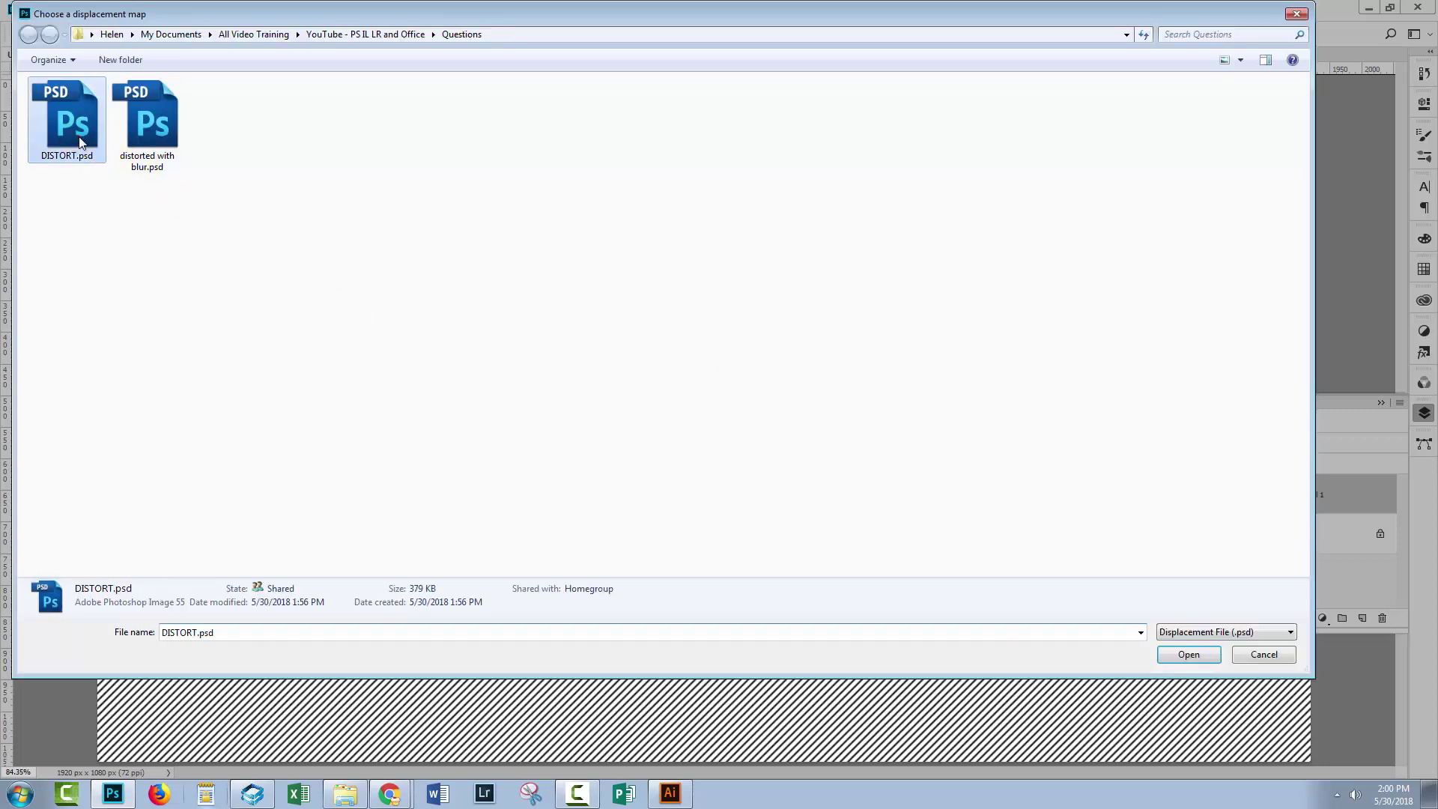
{"action": "double_click", "coordinate": [81, 142]}
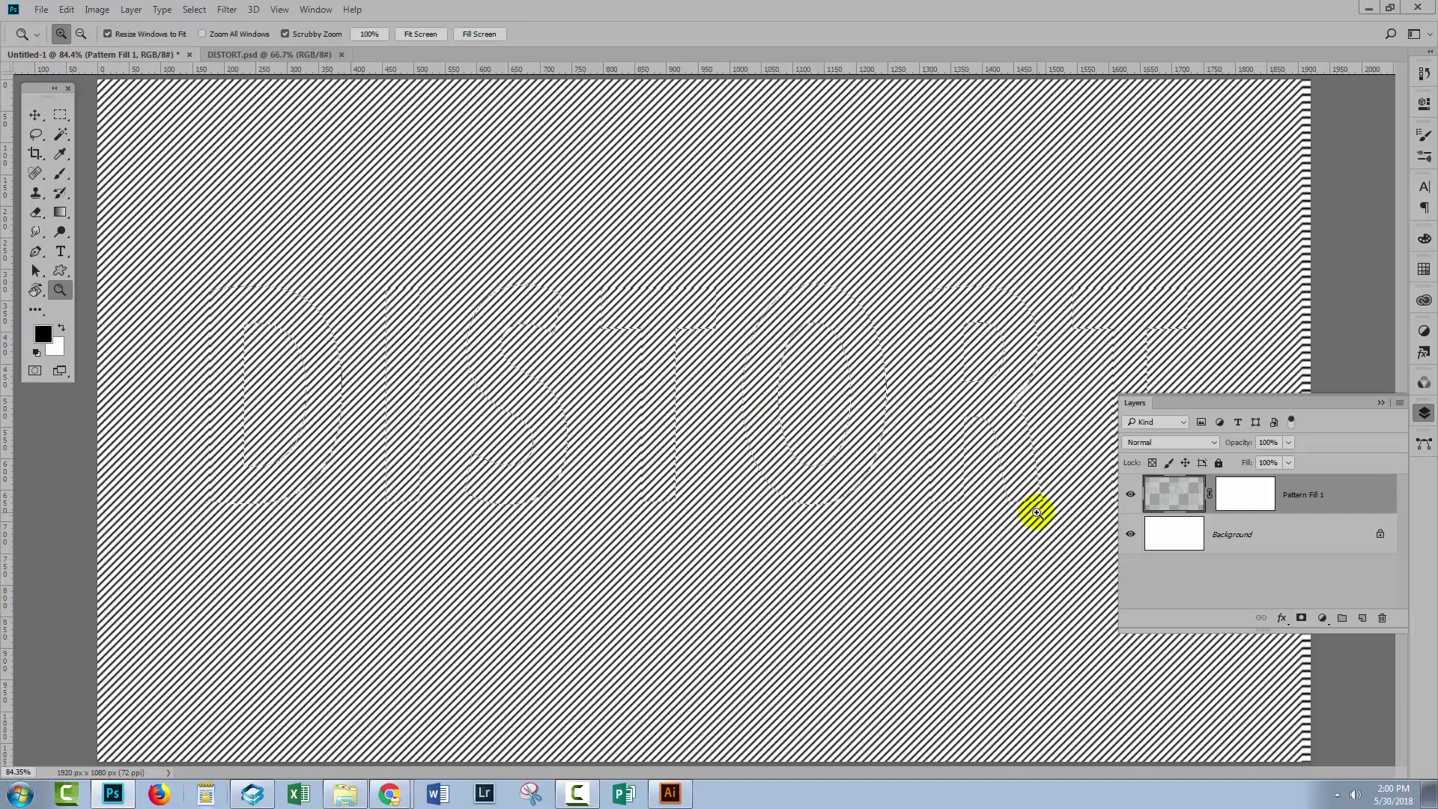
- Undo the displacement and rasterize the DISTORT type layer in DISTORT.psd
{"action": "key", "text": "ctrl+z"}
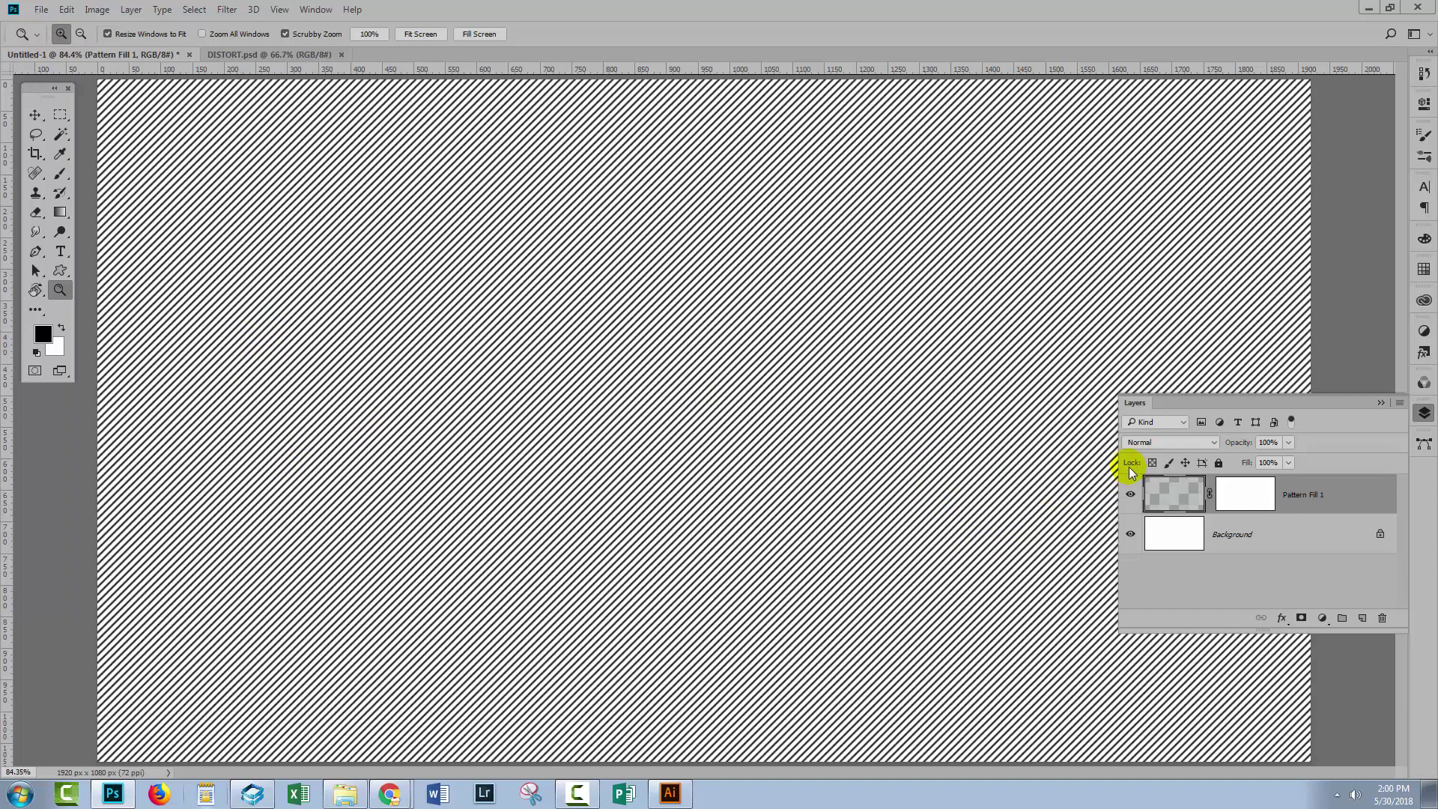
{"action": "left_click", "coordinate": [246, 54]}
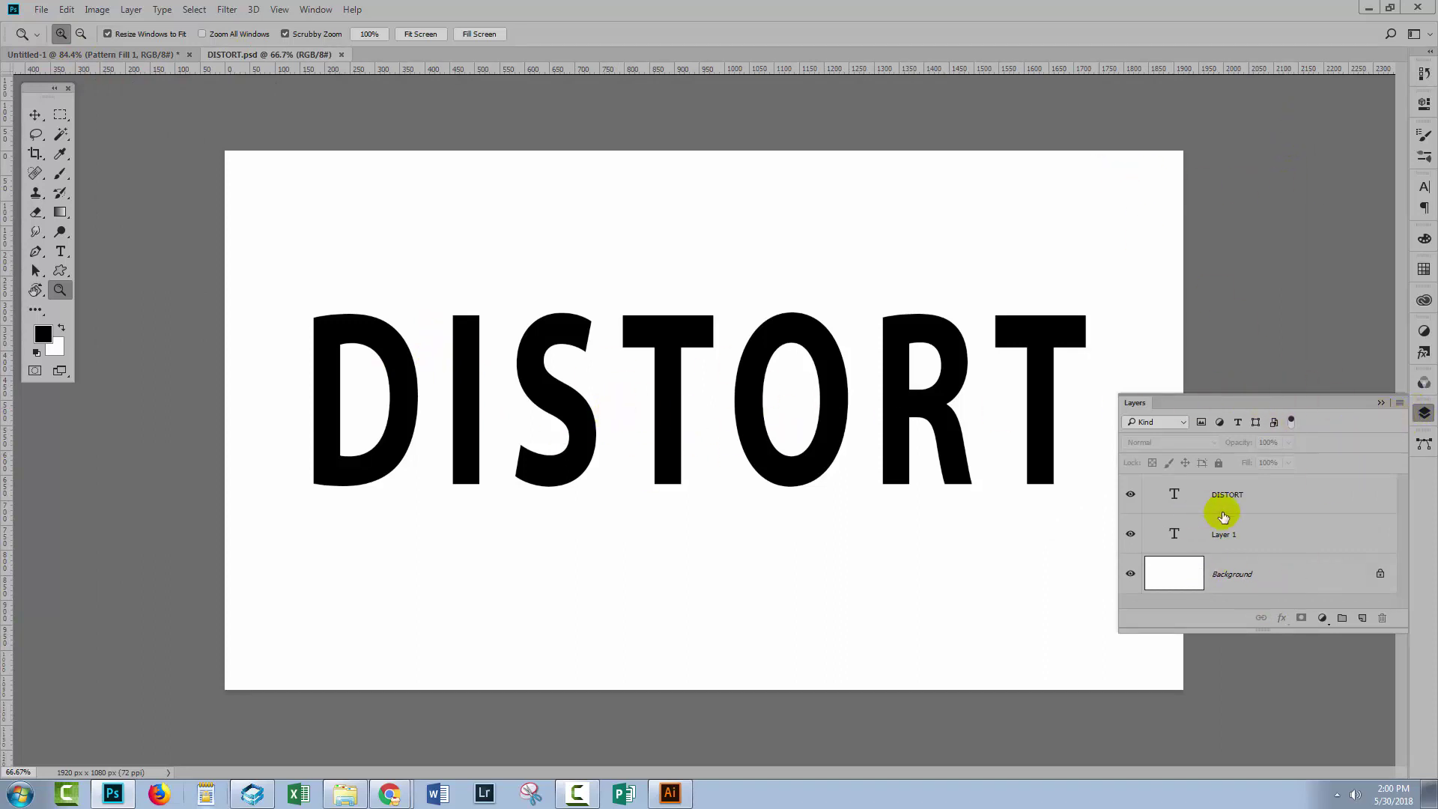
{"action": "left_click", "coordinate": [1247, 496]}
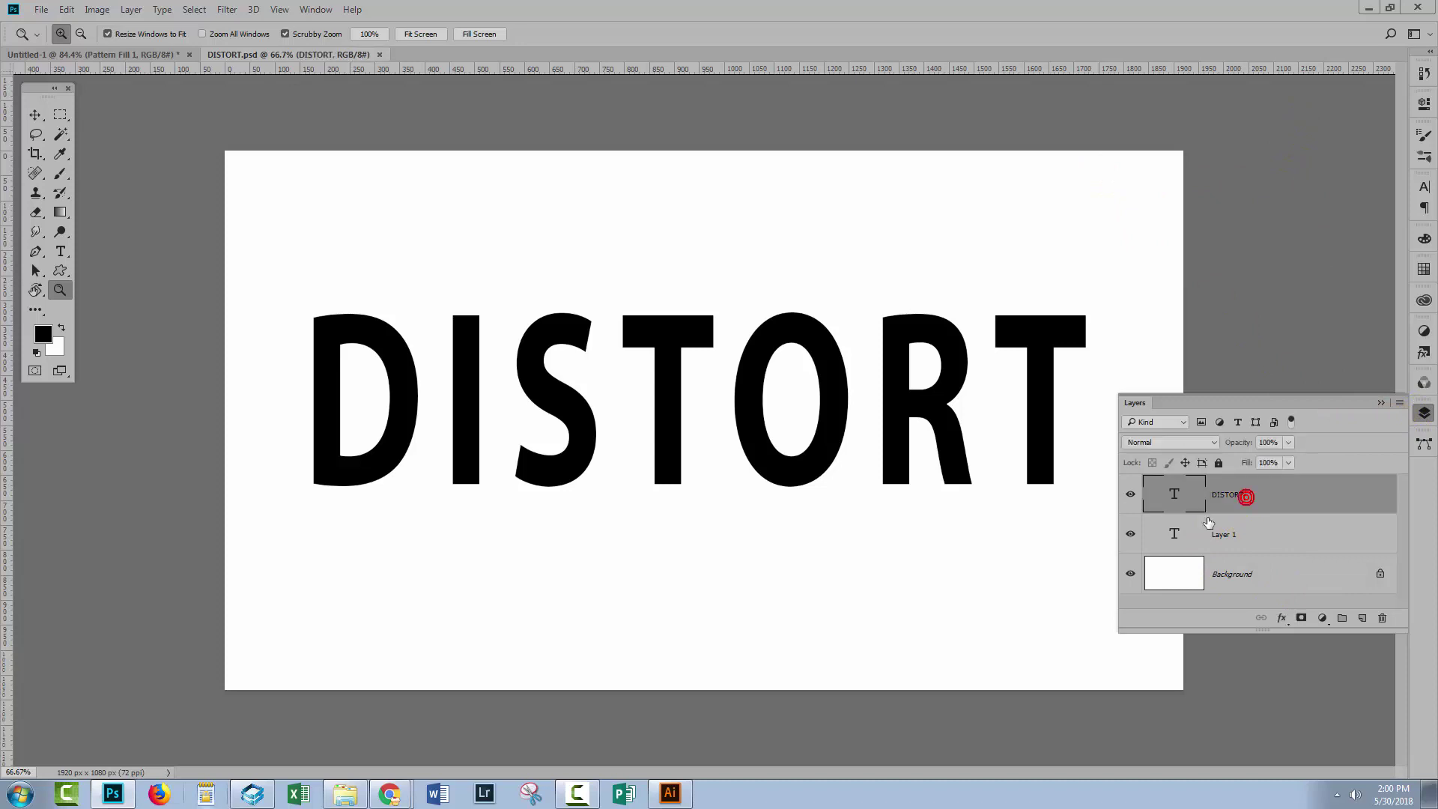
{"action": "right_click", "coordinate": [1251, 495]}
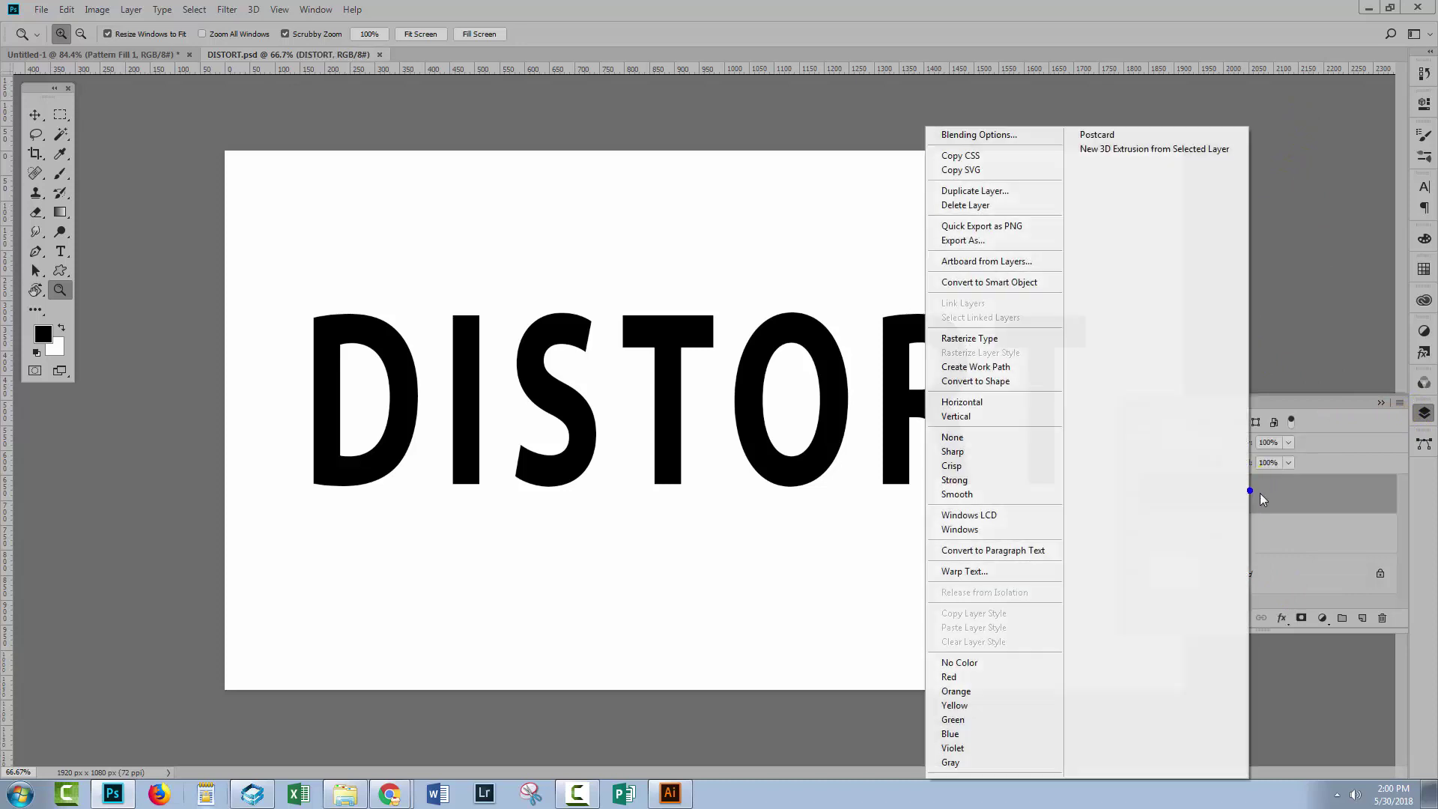
{"action": "left_click", "coordinate": [1003, 343]}
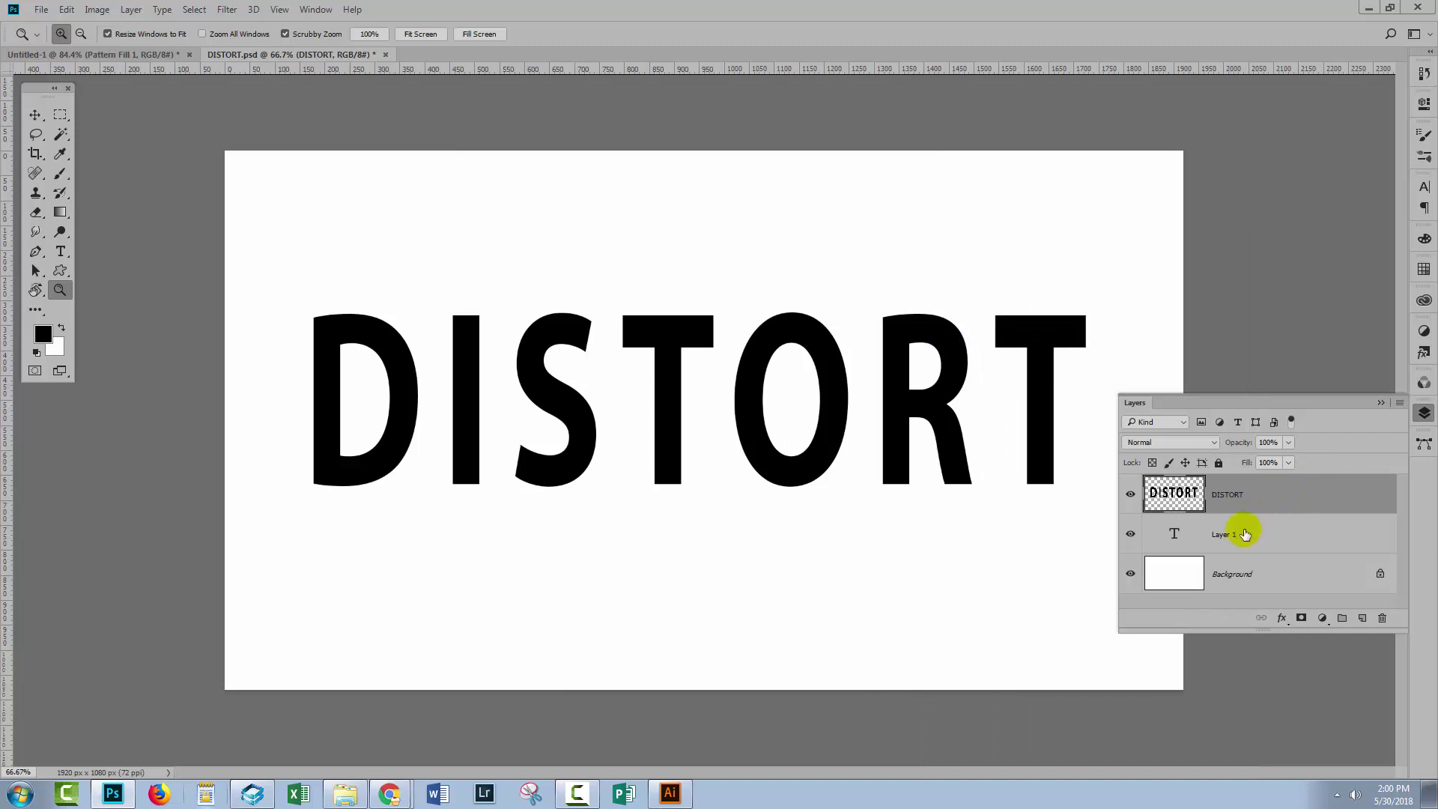
- Delete the extra Layer 1, leaving only the DISTORT and Background layers
{"action": "left_click", "coordinate": [1288, 532]}
{"action": "left_click", "coordinate": [1381, 618]}
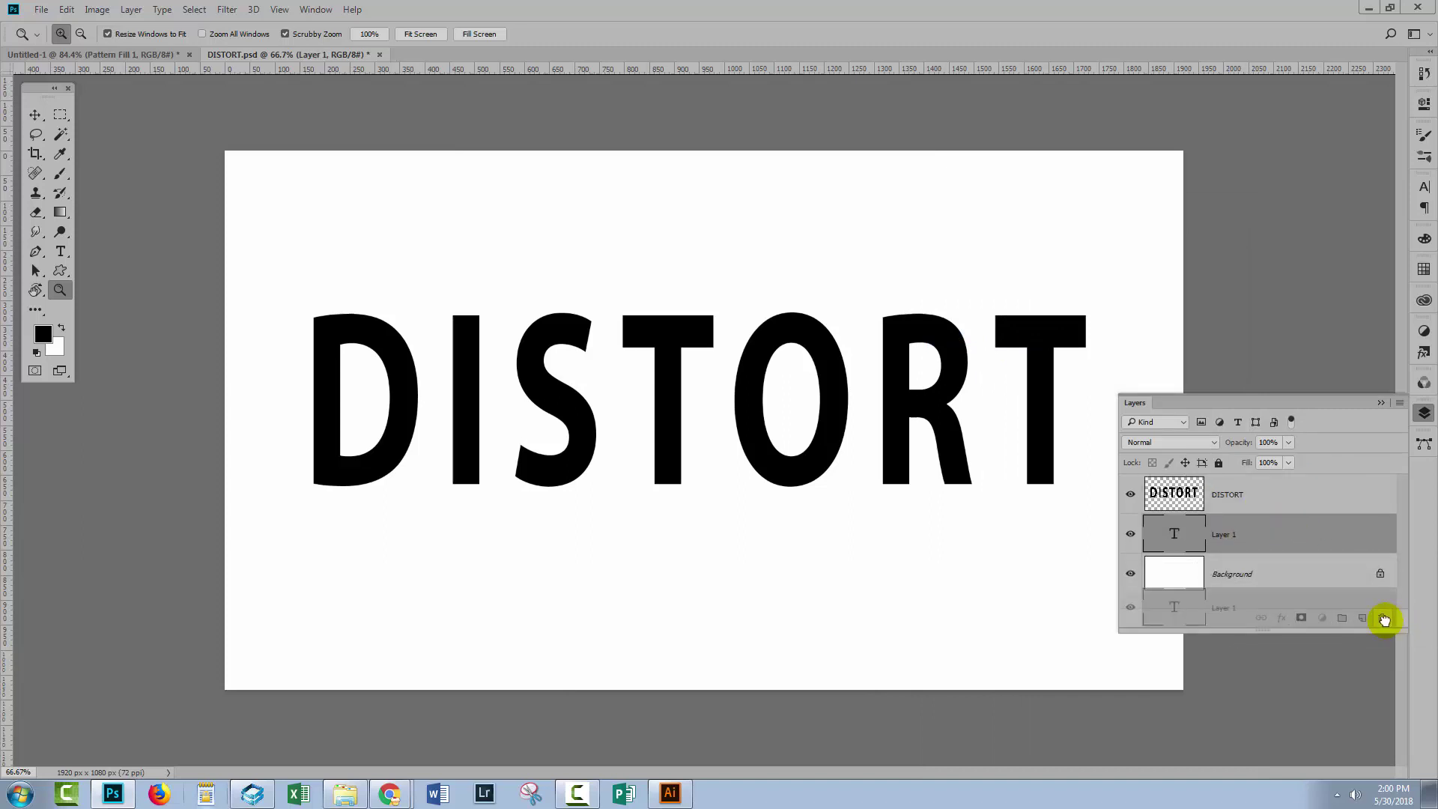
{"action": "left_click", "coordinate": [1304, 524]}
{"action": "left_click", "coordinate": [1274, 493]}
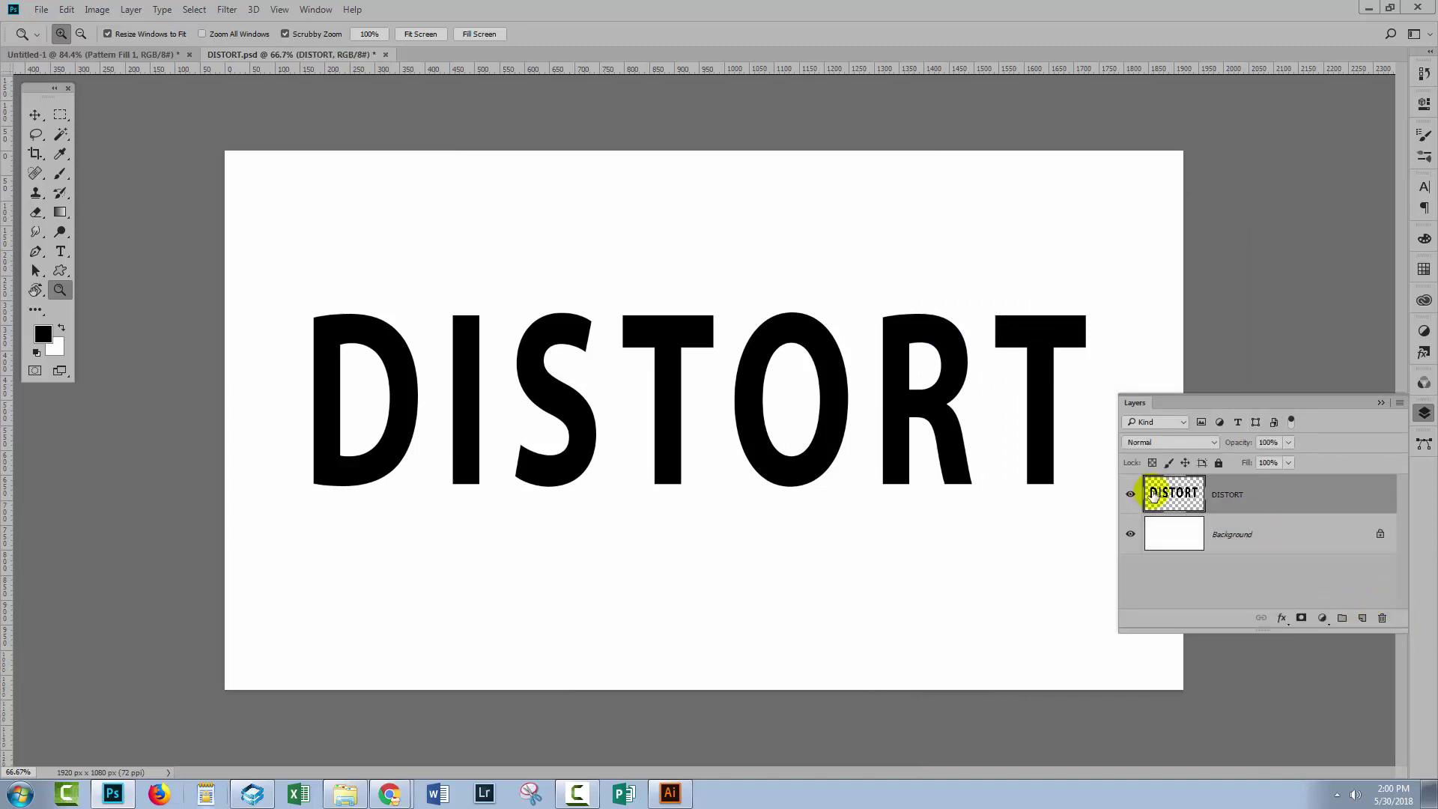
- Apply a slight Gaussian Blur to the DISTORT lettering
{"action": "left_click", "coordinate": [223, 11]}
{"action": "mouse_move", "coordinate": [240, 175]}
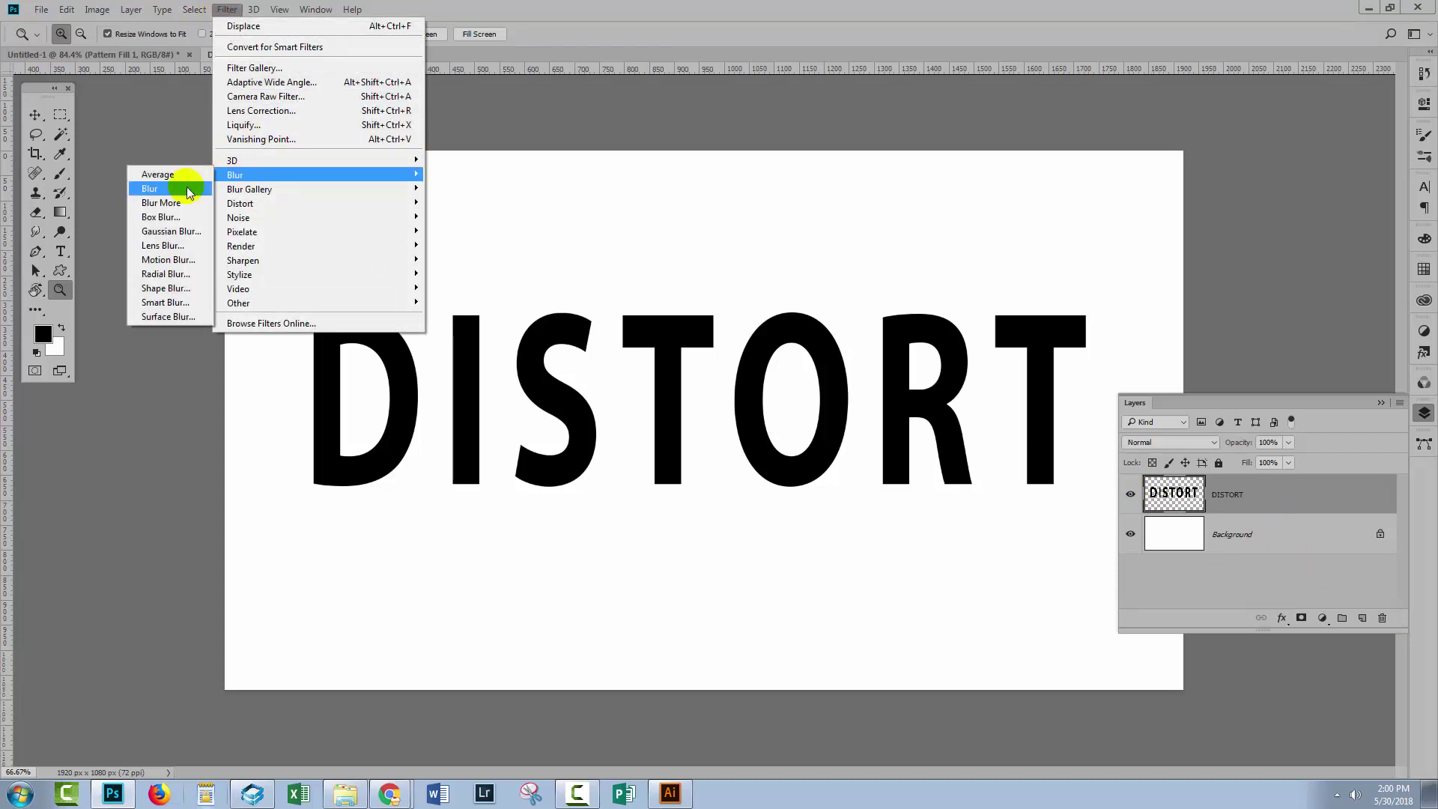
{"action": "left_click", "coordinate": [163, 232]}
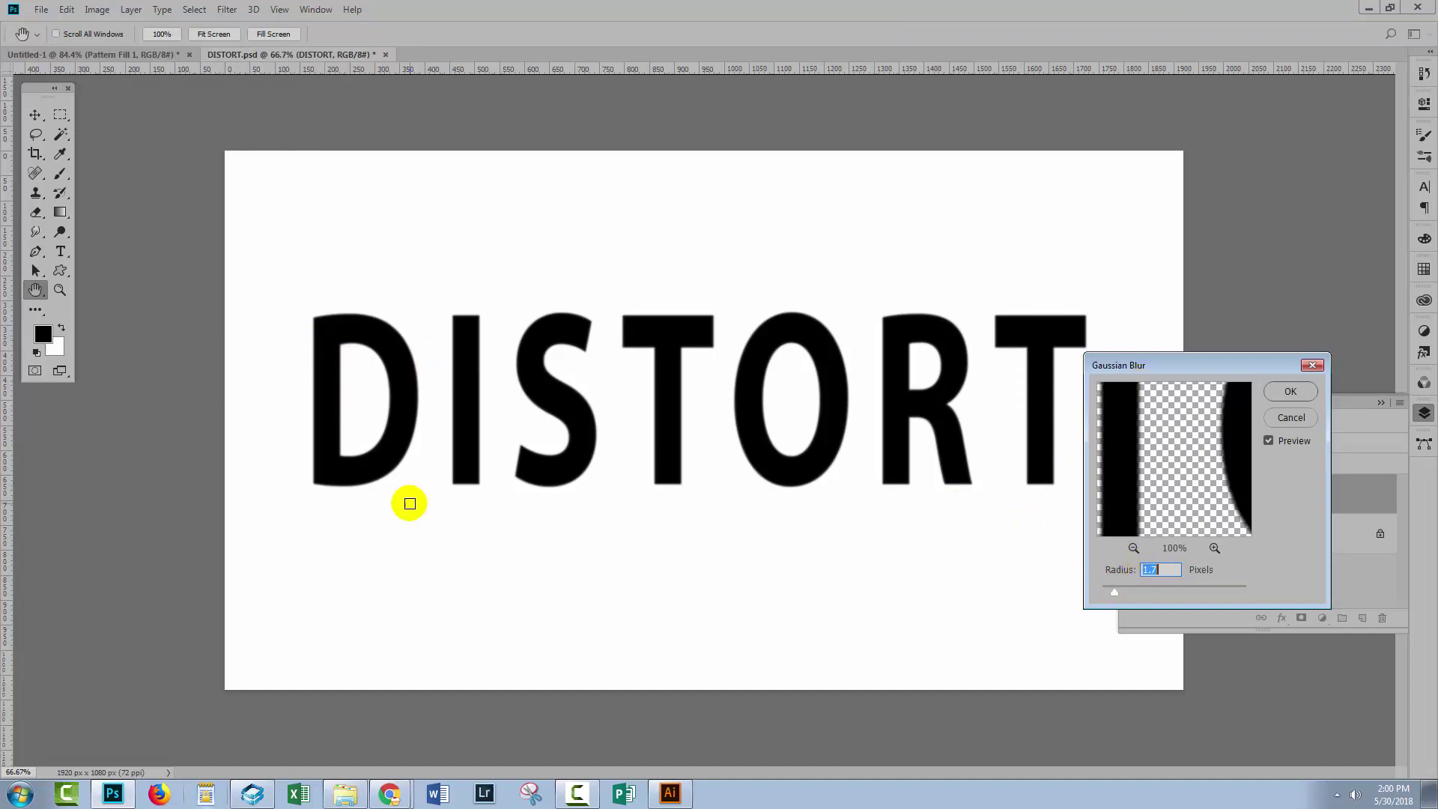
{"action": "left_click", "coordinate": [1288, 392]}
{"action": "key", "text": "z"}
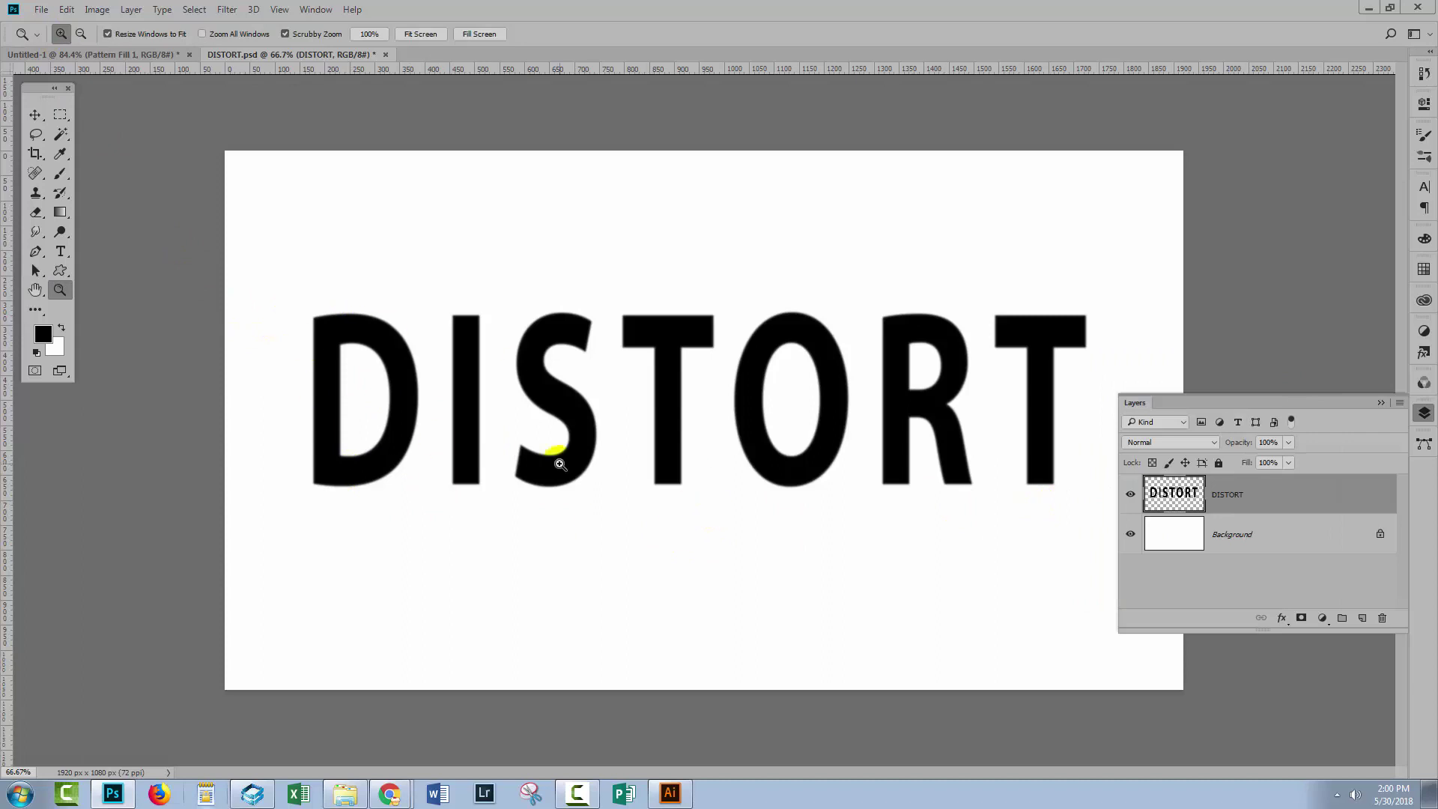
- Save the document under the new name DISTORT WITH BLUR.psd
{"action": "left_click", "coordinate": [41, 9]}
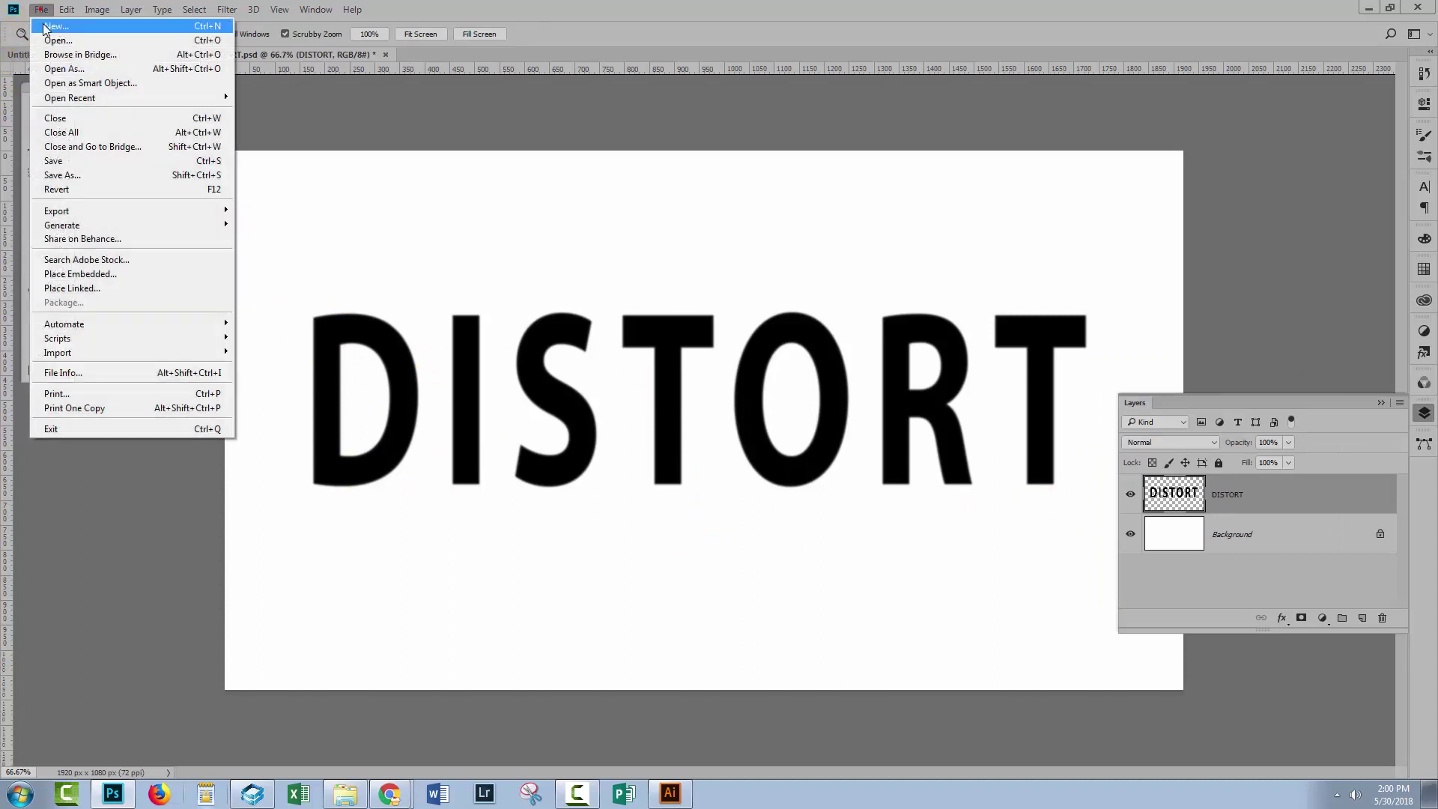
{"action": "left_click", "coordinate": [68, 175]}
{"action": "left_click", "coordinate": [73, 132]}
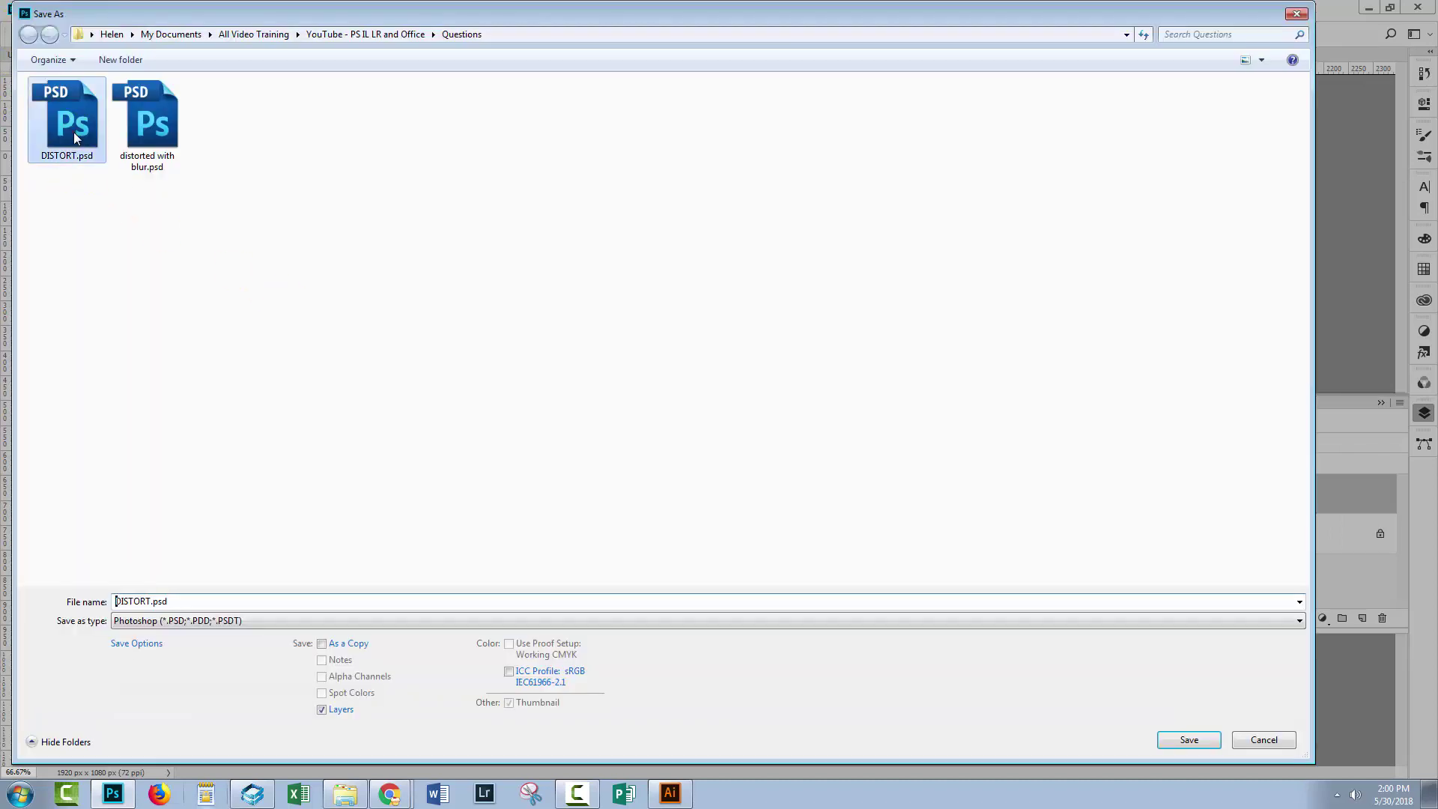
{"action": "double_click", "coordinate": [149, 603]}
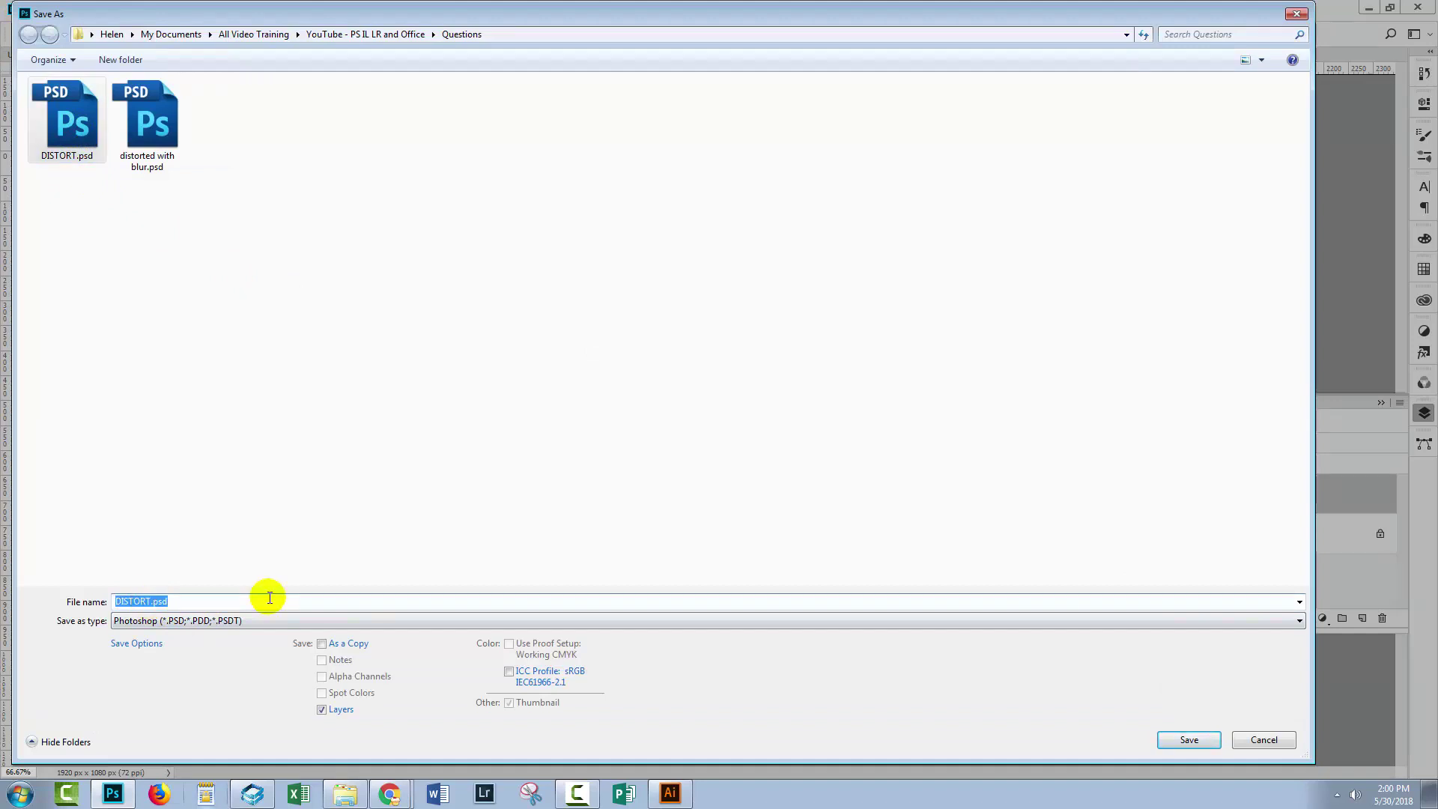
{"action": "key", "text": "Right"}
{"action": "type", "text": "WITH BLUR"}
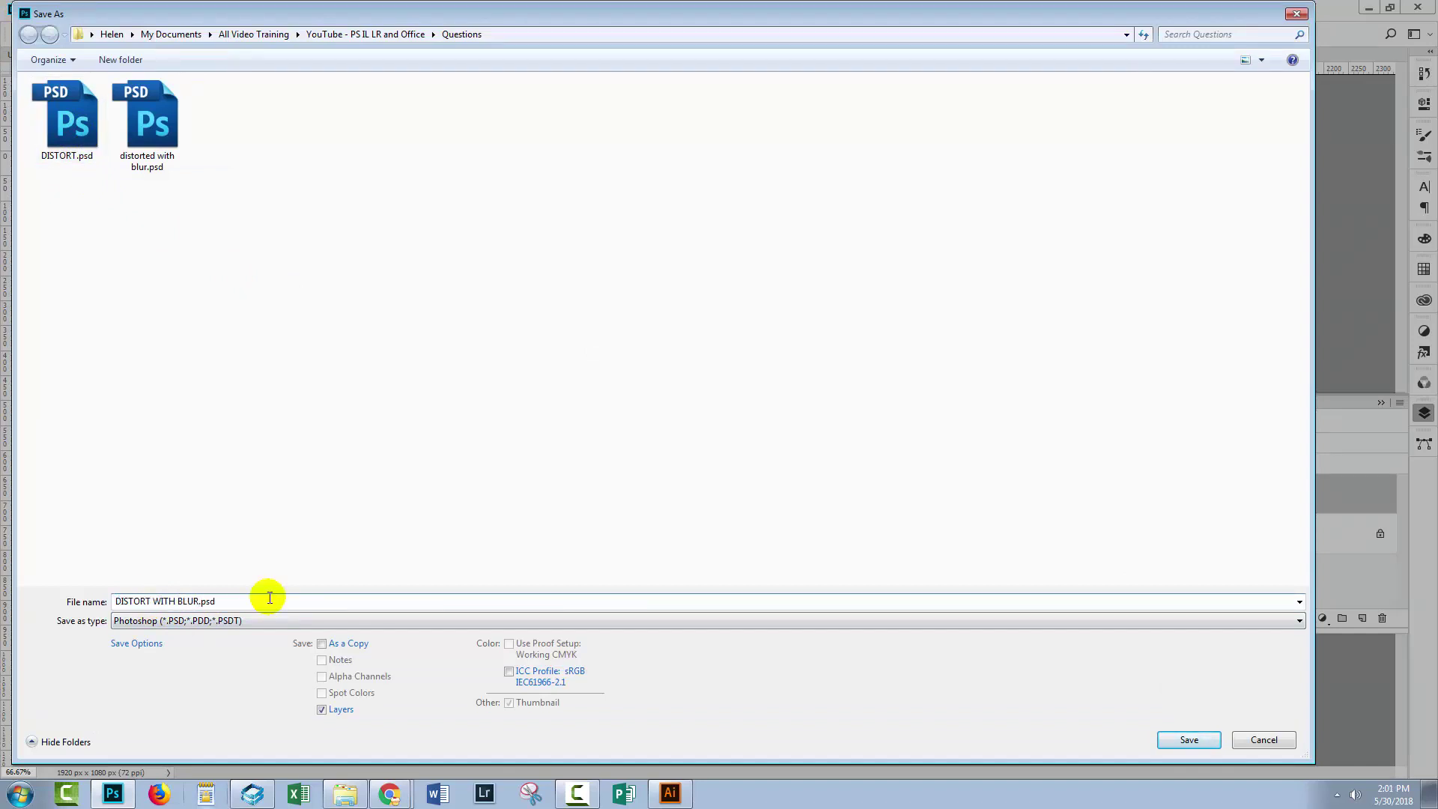
{"action": "left_click", "coordinate": [1188, 740]}
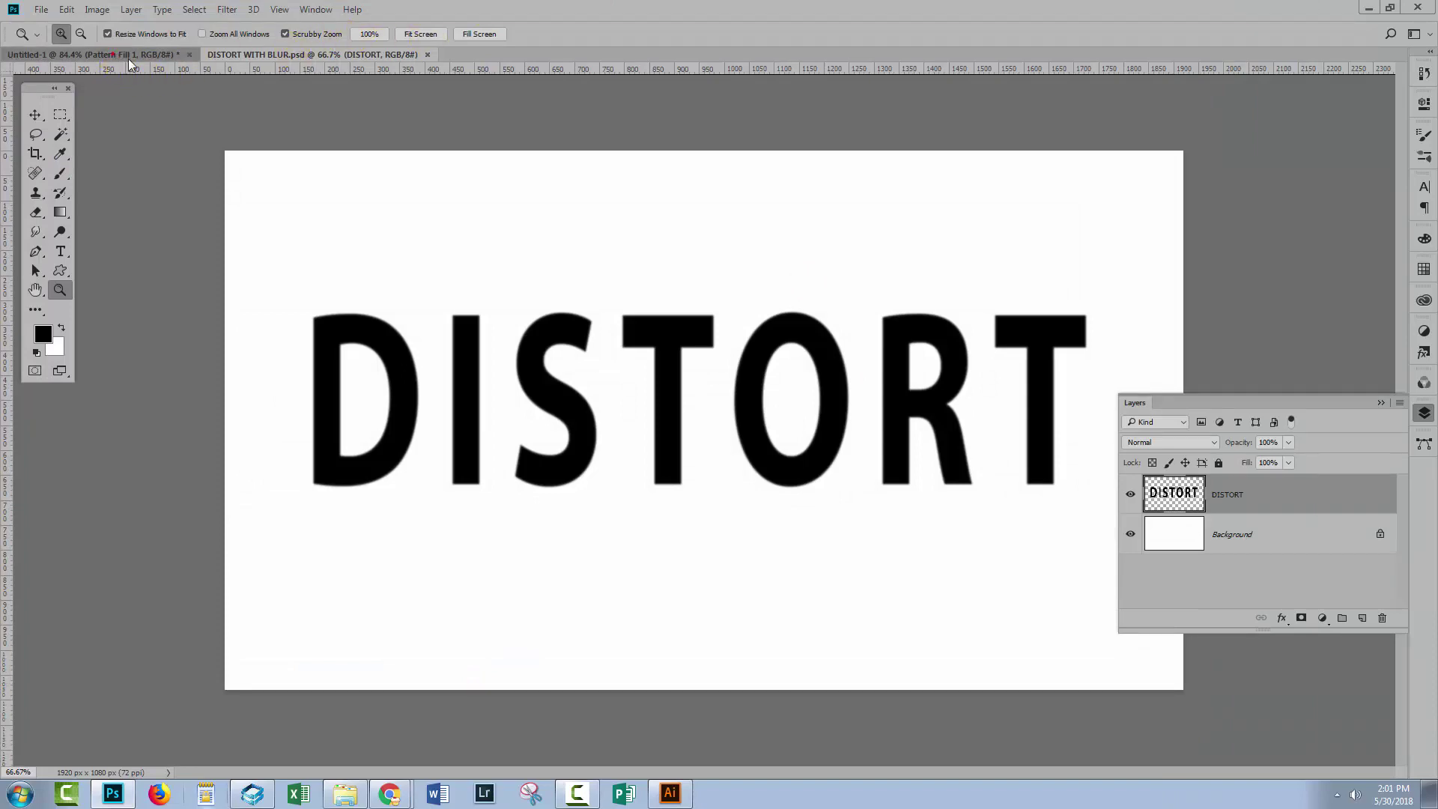
- In Untitled-1, trial a Displace (horizontal 10, vertical 0) using DISTORT WITH BLUR.psd, then undo it
{"action": "left_click", "coordinate": [98, 54]}
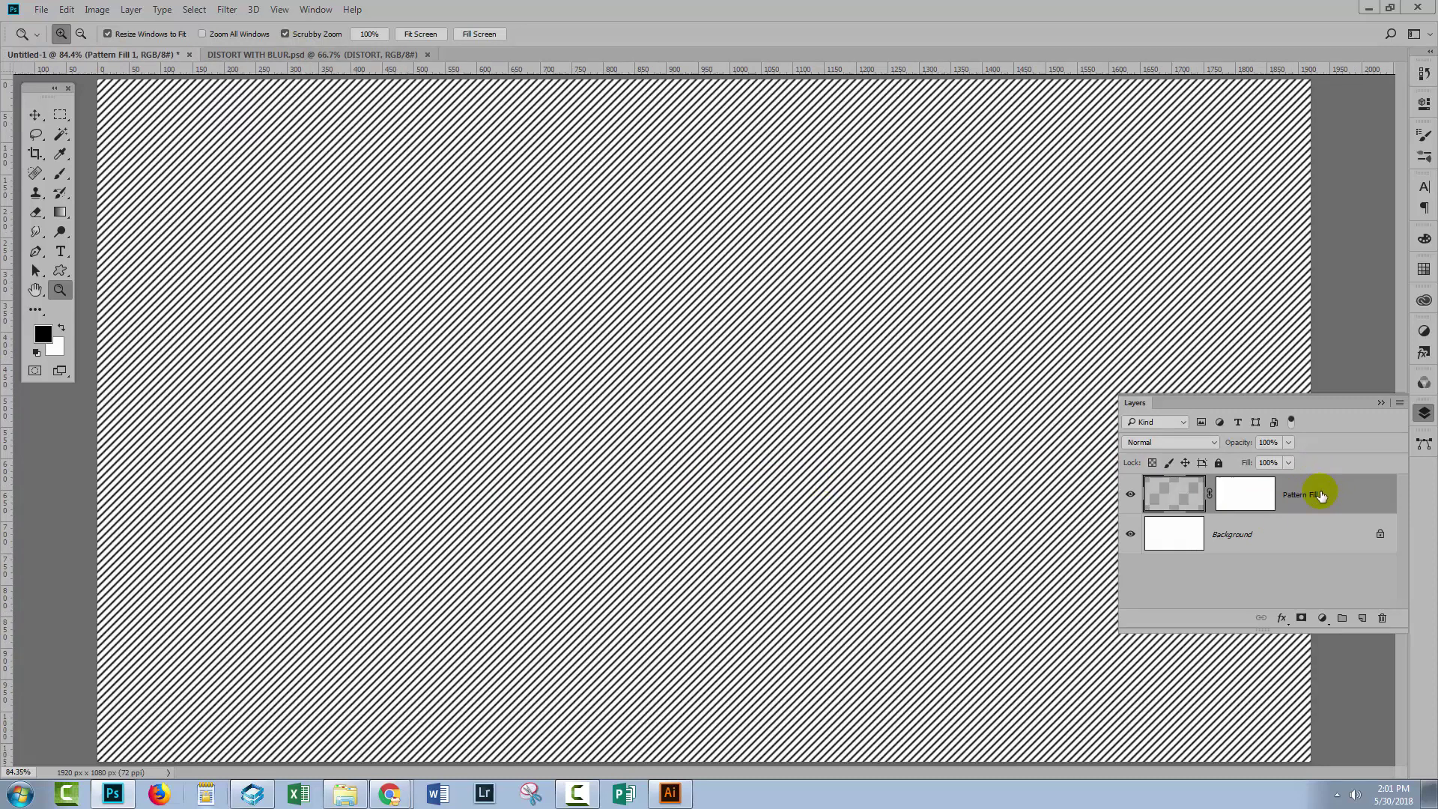
{"action": "left_click", "coordinate": [227, 9]}
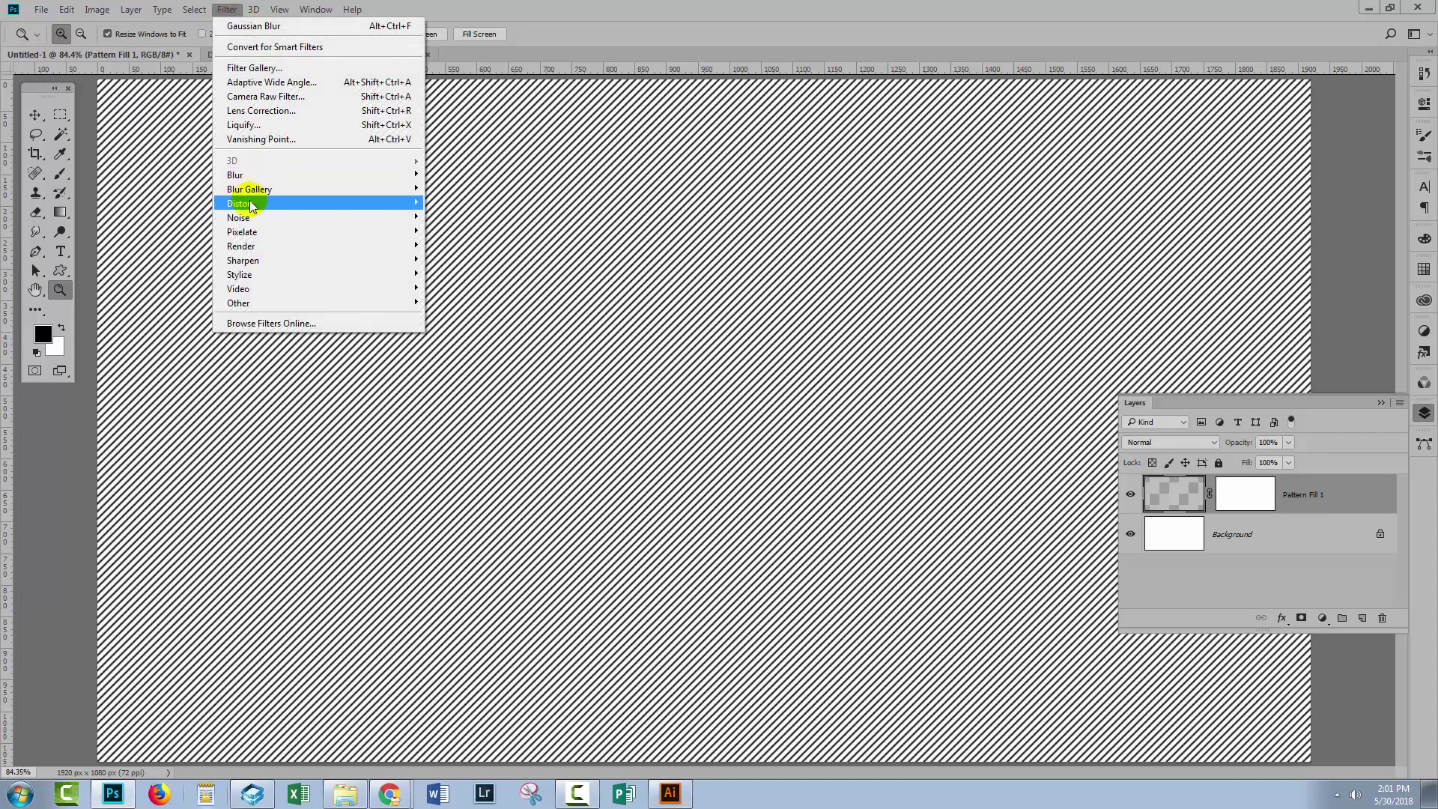
{"action": "mouse_move", "coordinate": [251, 207]}
{"action": "left_click", "coordinate": [158, 204]}
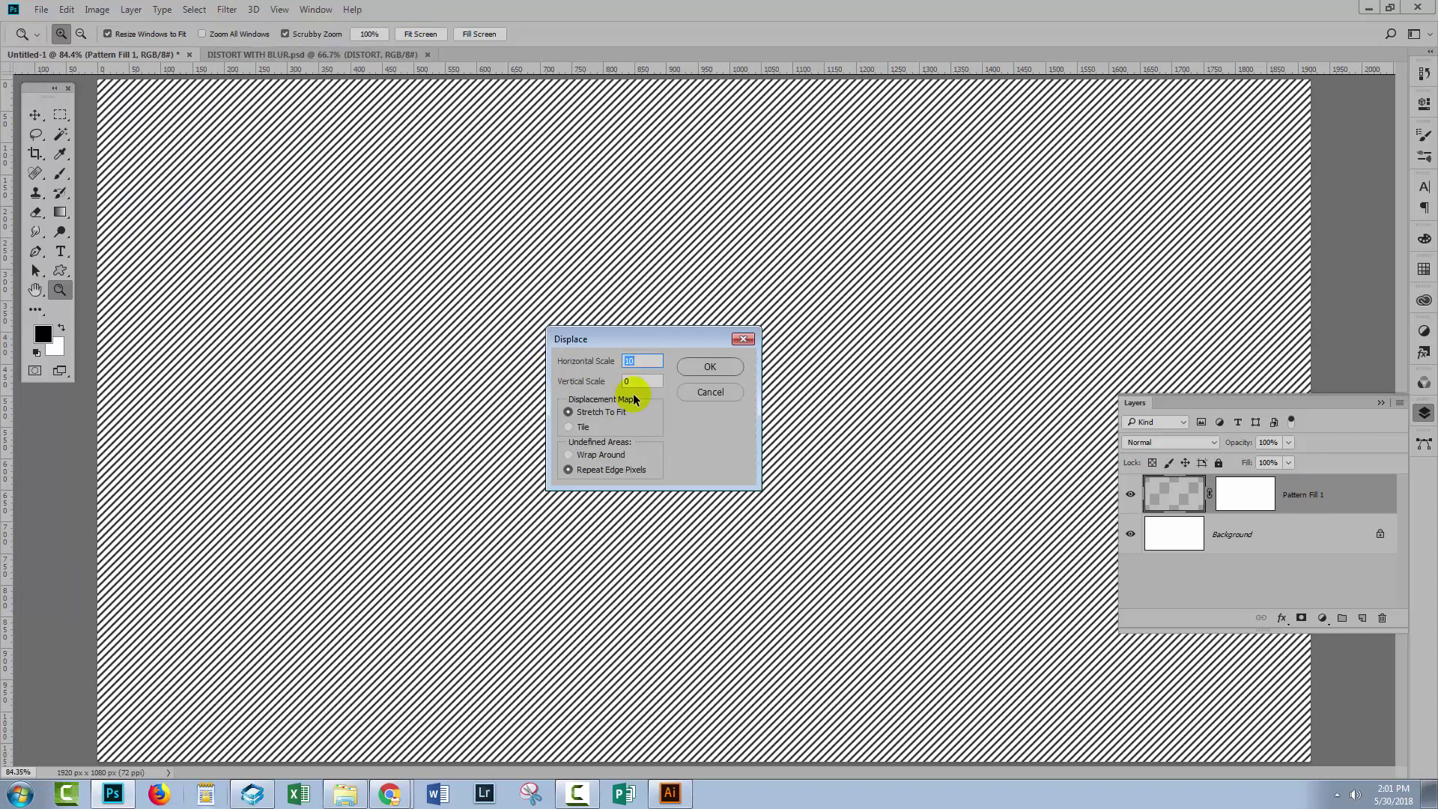
{"action": "left_click", "coordinate": [707, 367]}
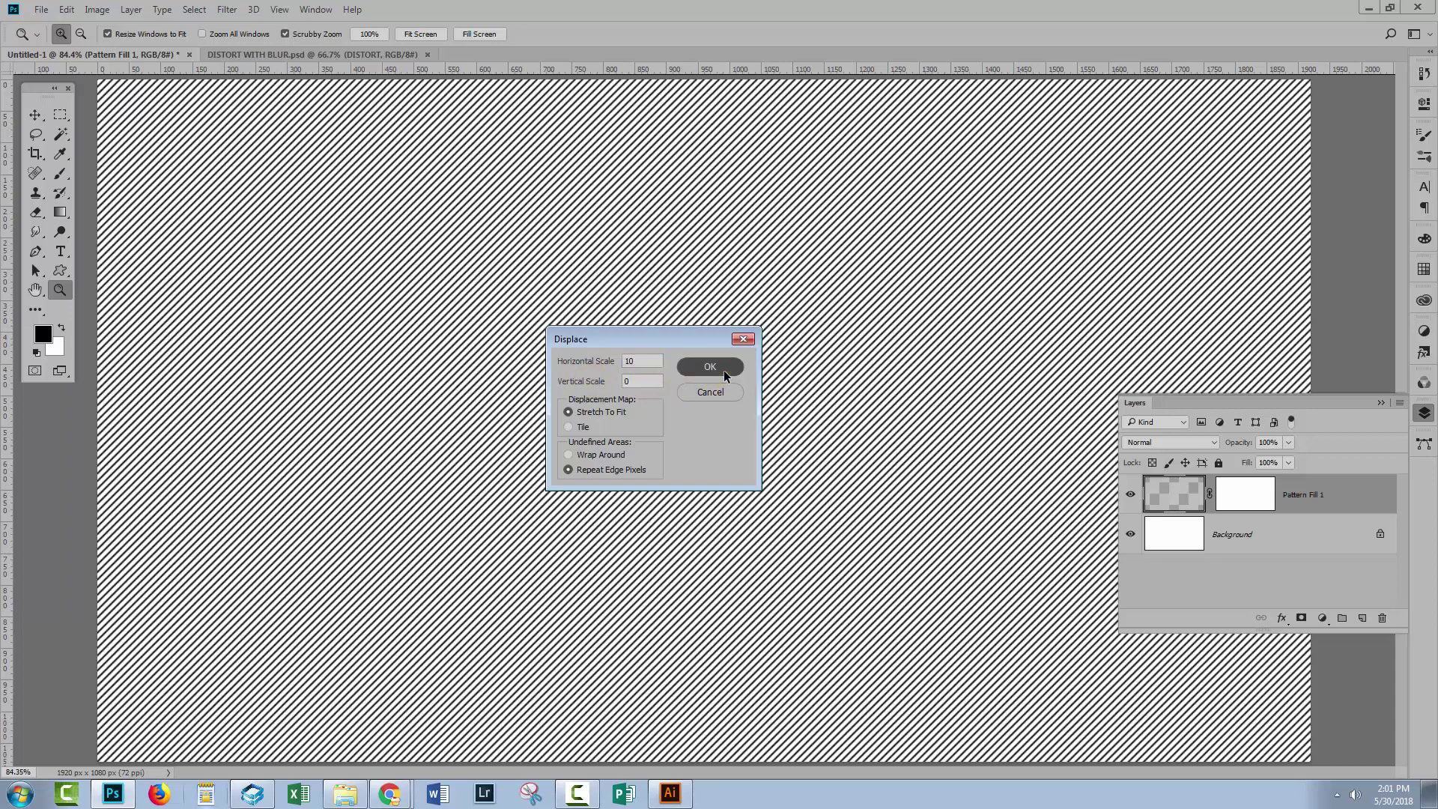
{"action": "left_click", "coordinate": [66, 131]}
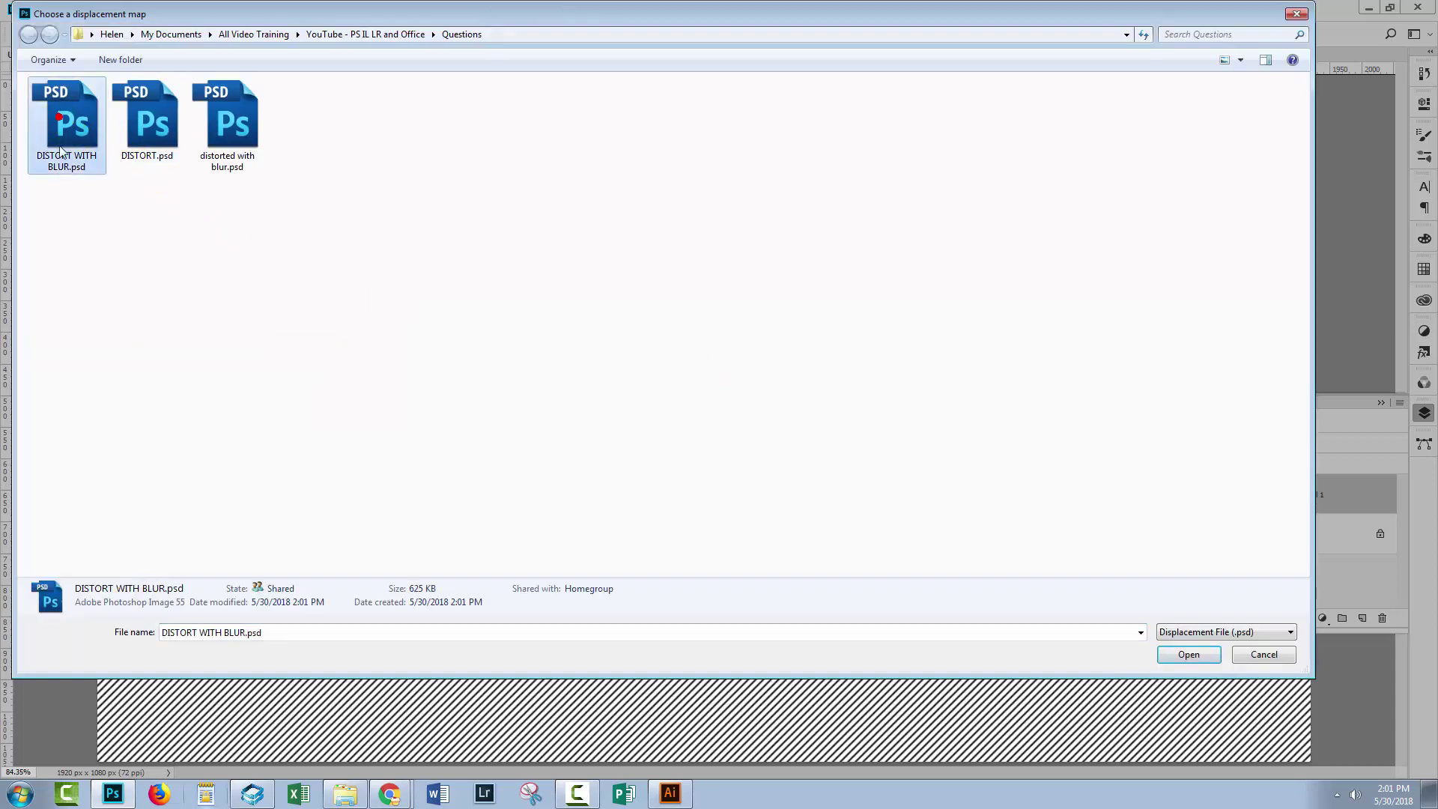
{"action": "left_click", "coordinate": [1188, 653]}
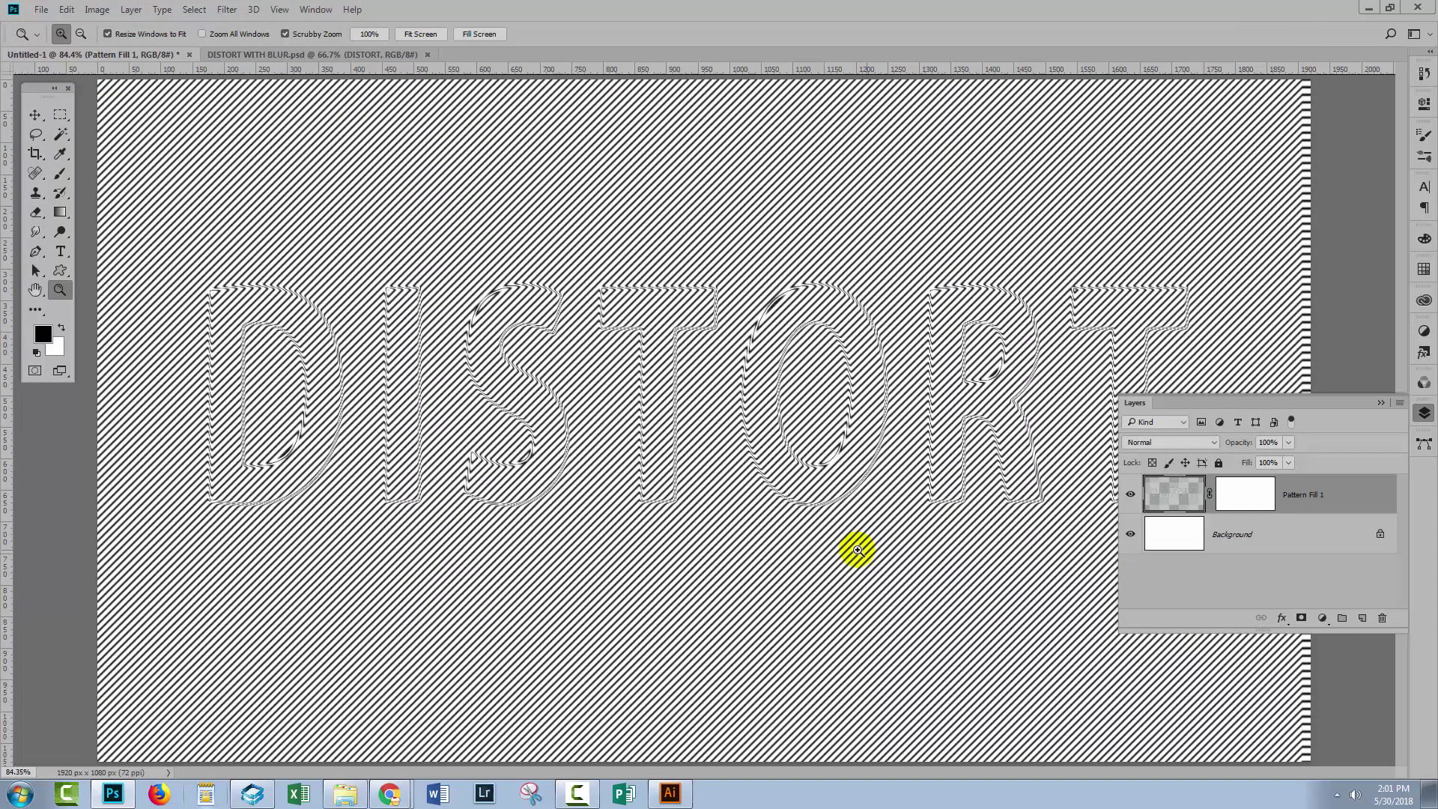
{"action": "left_click_drag", "start_coordinate": [283, 302], "coordinate": [314, 351]}
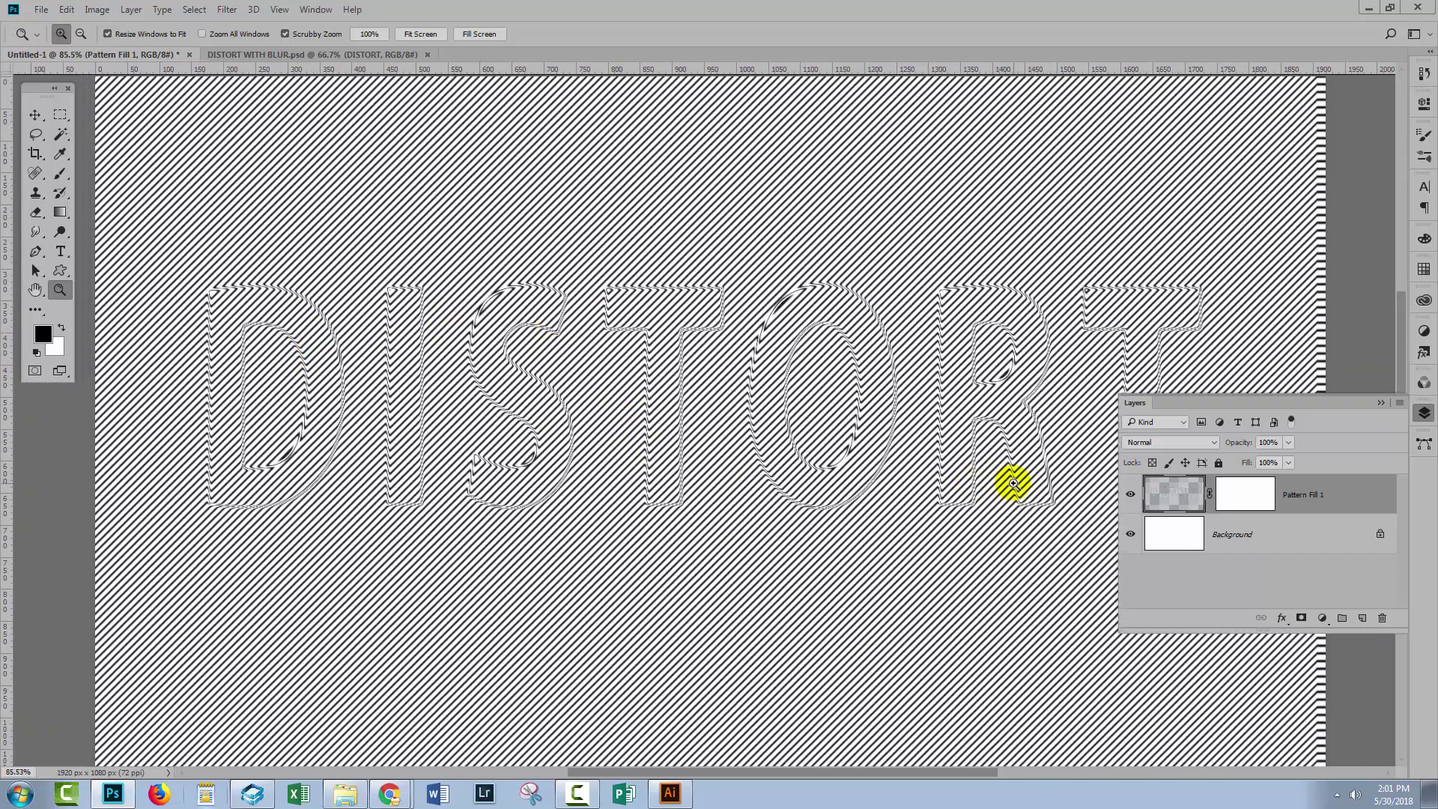
{"action": "key", "text": "ctrl+z"}
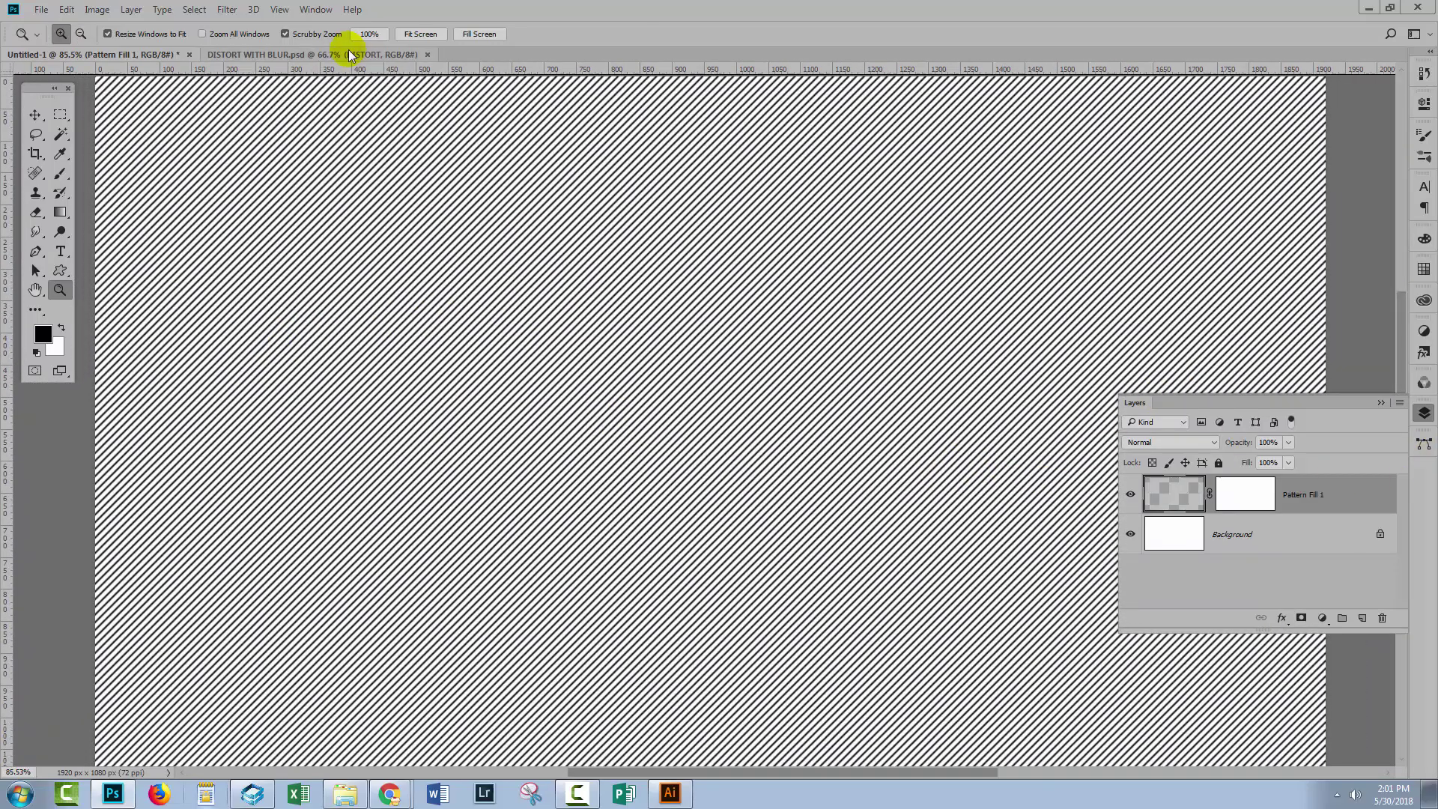
- Displace the stripes at horizontal and vertical scale 10 using DISTORT WITH BLUR.psd as the map
{"action": "left_click", "coordinate": [225, 9]}
{"action": "mouse_move", "coordinate": [240, 203]}
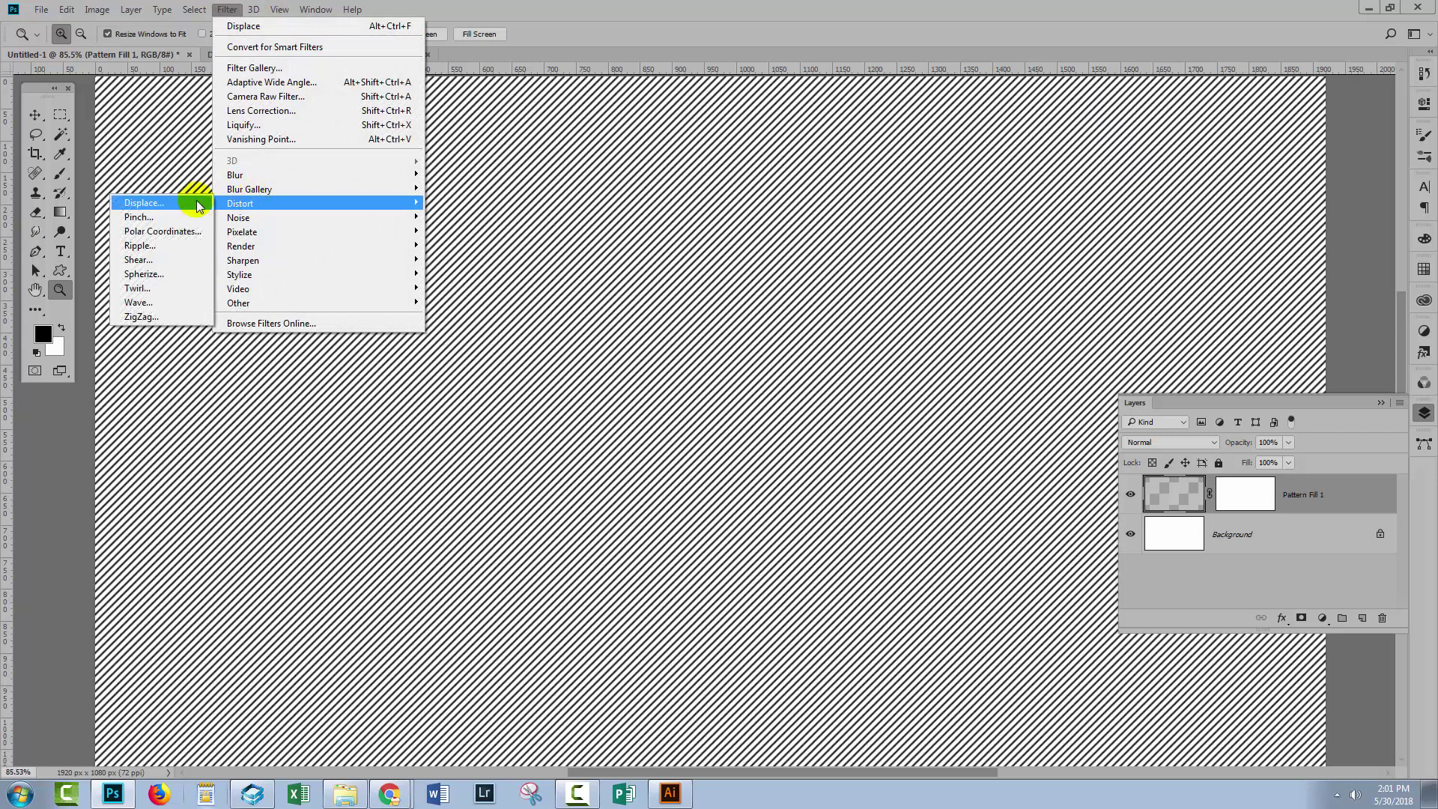
{"action": "left_click", "coordinate": [182, 212]}
{"action": "double_click", "coordinate": [635, 380]}
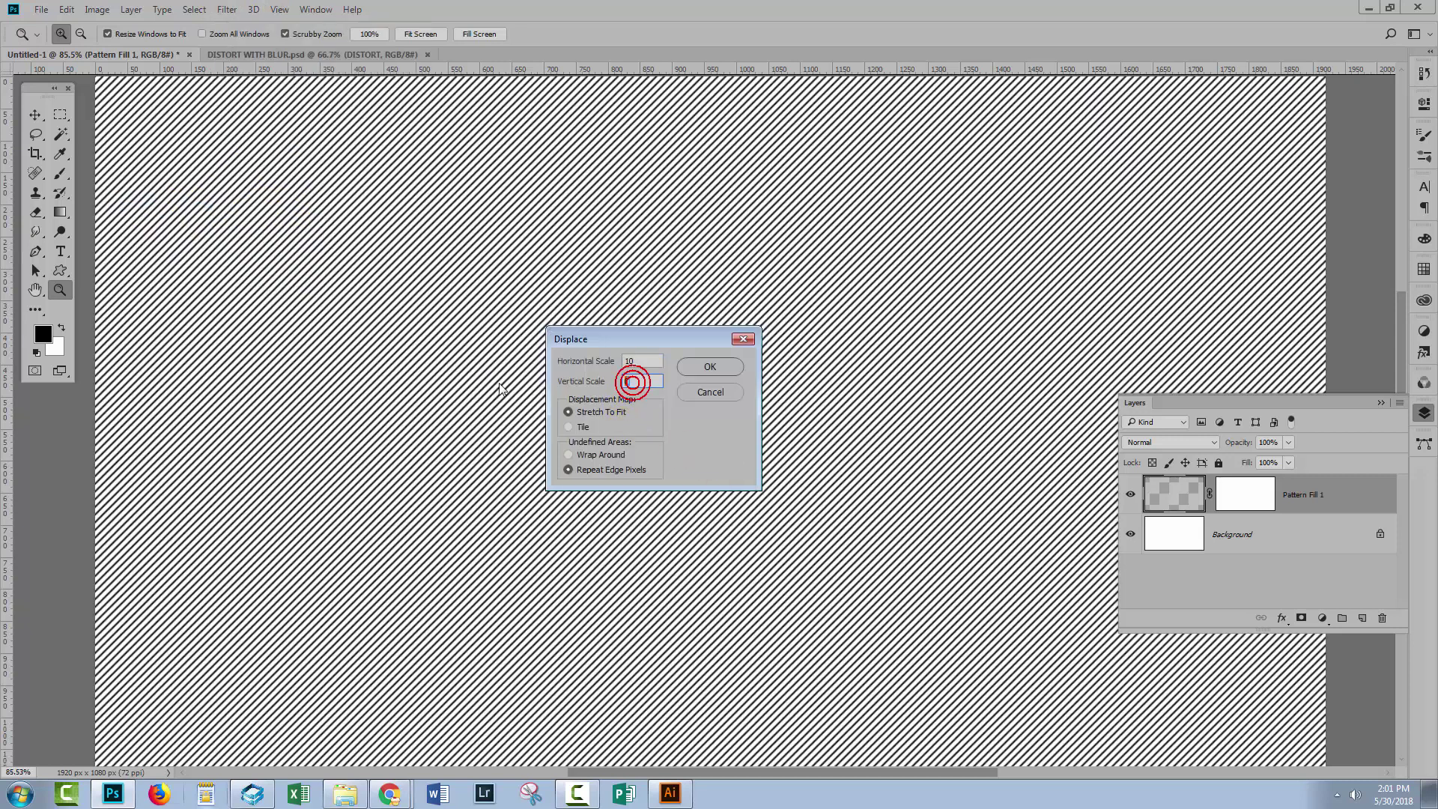
{"action": "type", "text": "10"}
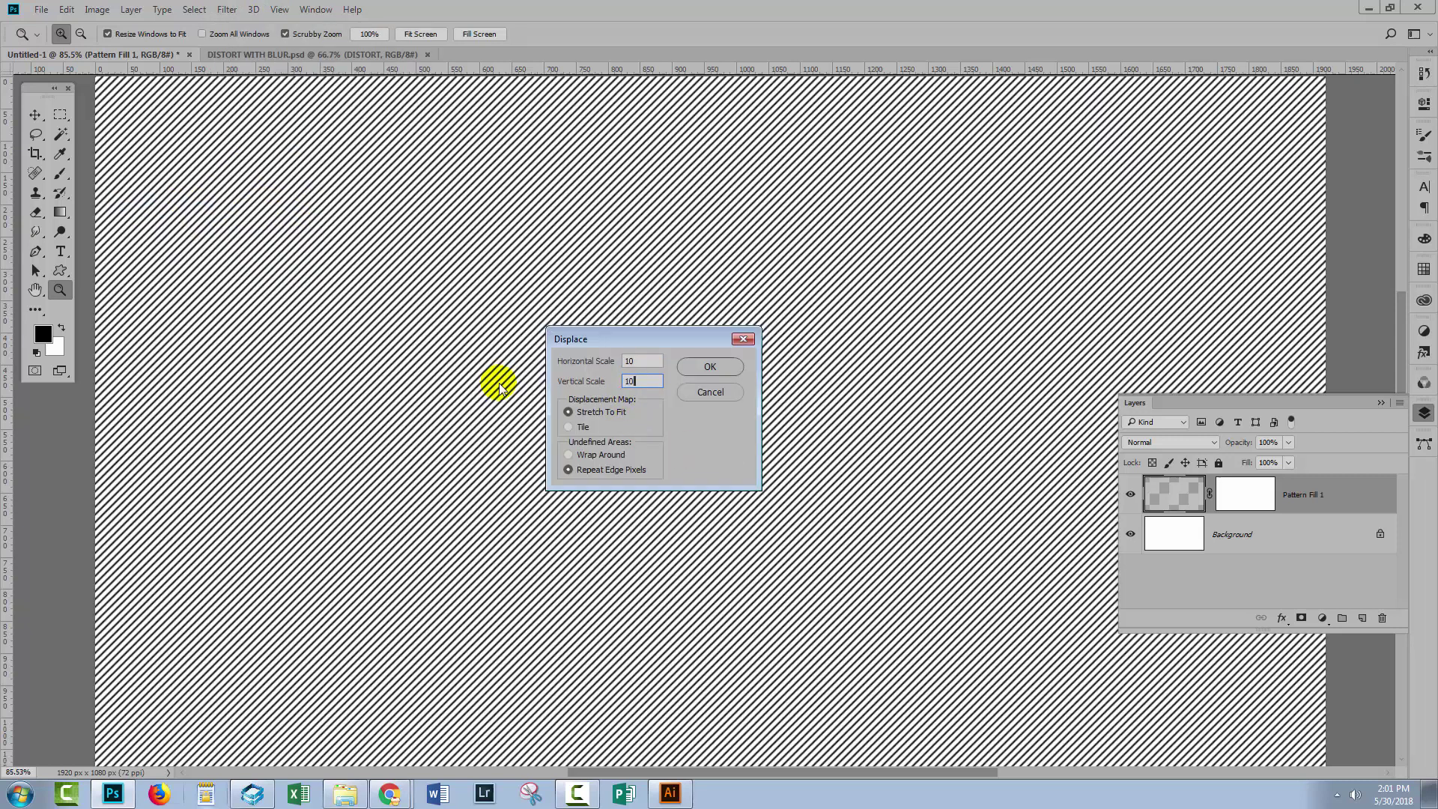
{"action": "left_click", "coordinate": [709, 366]}
{"action": "double_click", "coordinate": [58, 109]}
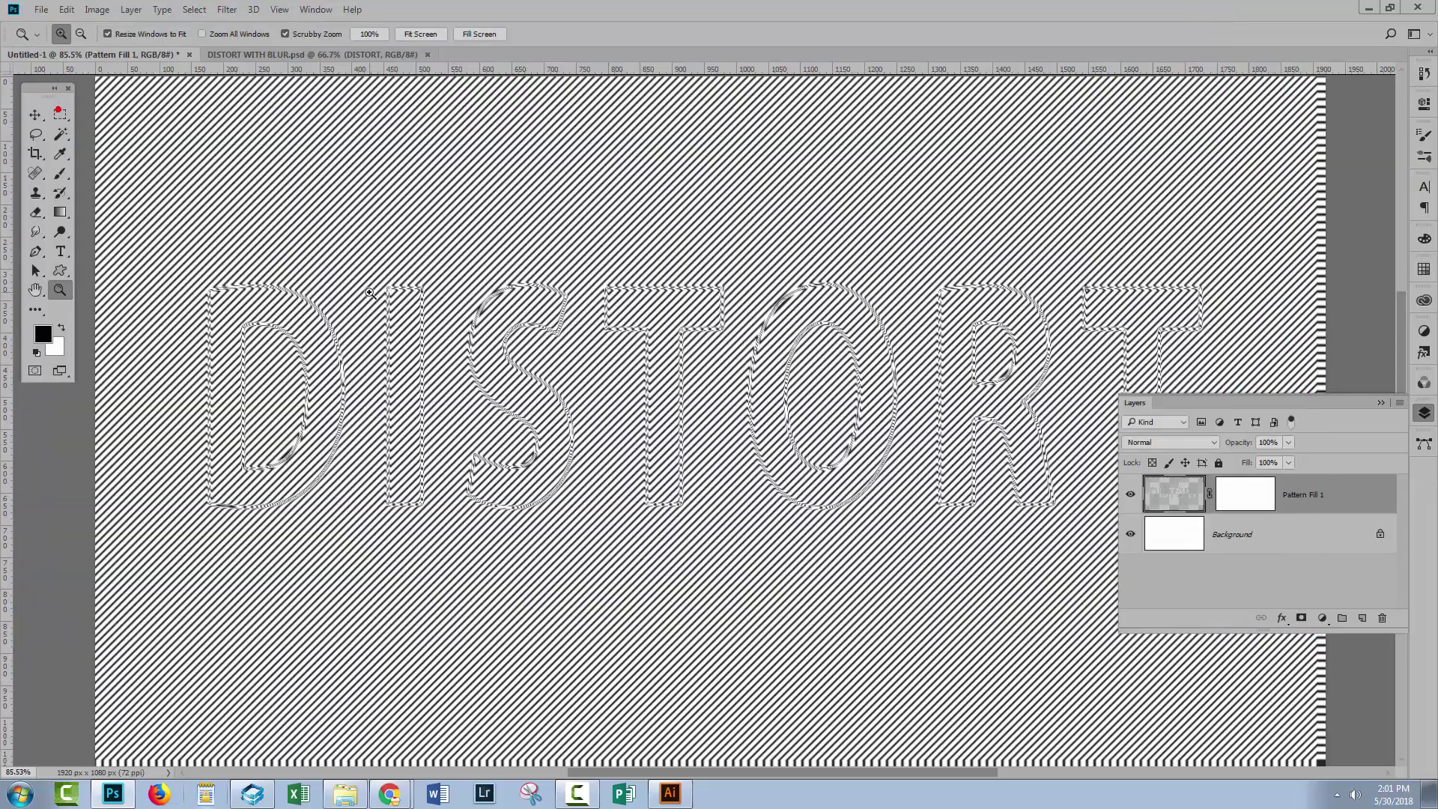
{"action": "left_click_drag", "start_coordinate": [437, 279], "coordinate": [465, 311]}
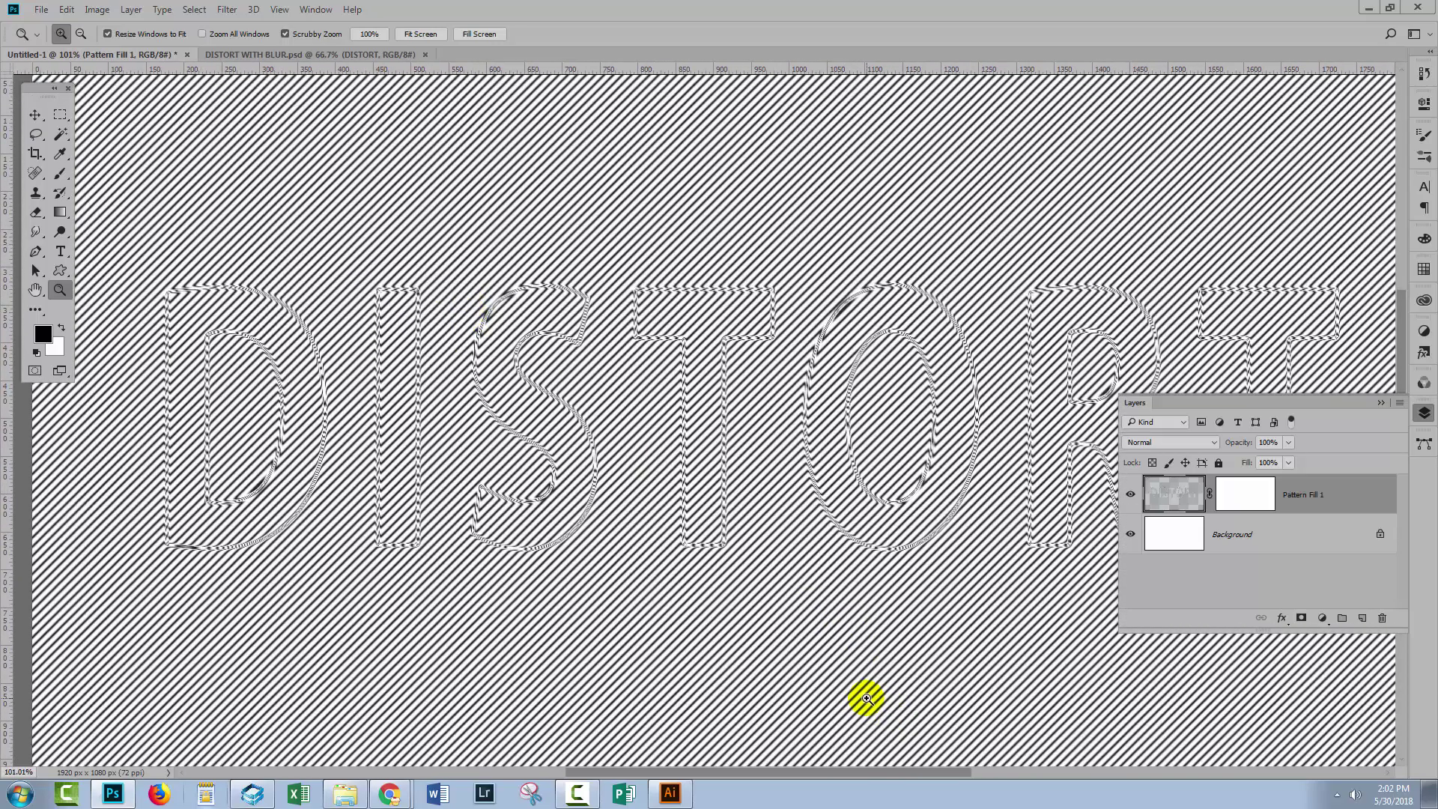